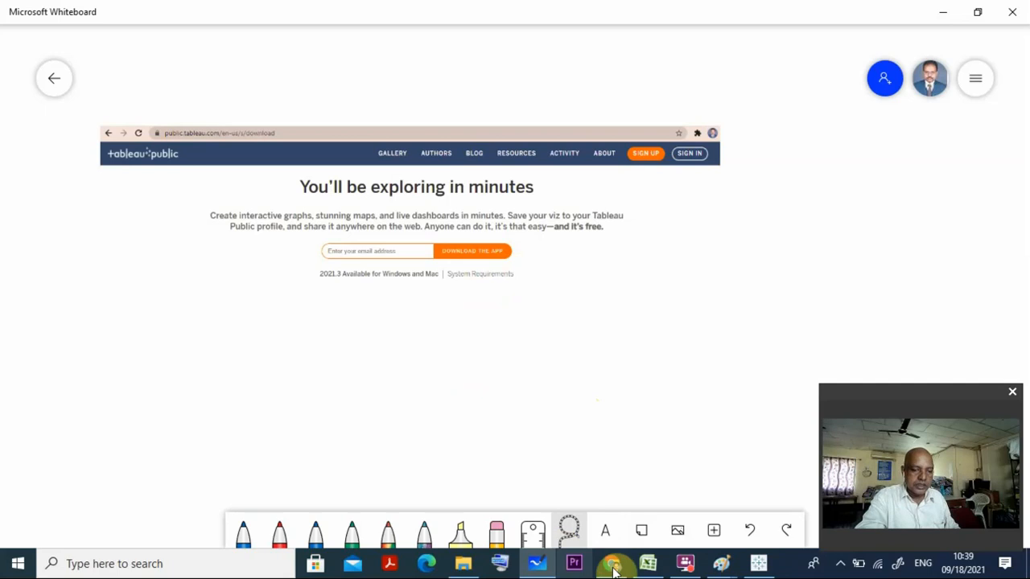
# Switch to Tableau Public and connect to the Excel workbook Sample - Superstore stored on the Desktop.
pyautogui.click(760, 566)
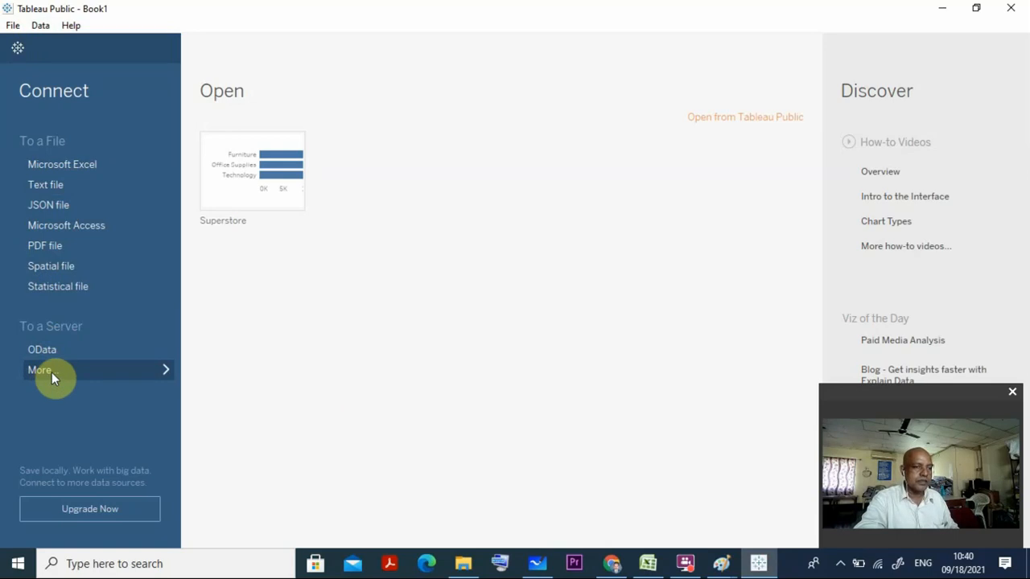
pyautogui.click(85, 164)
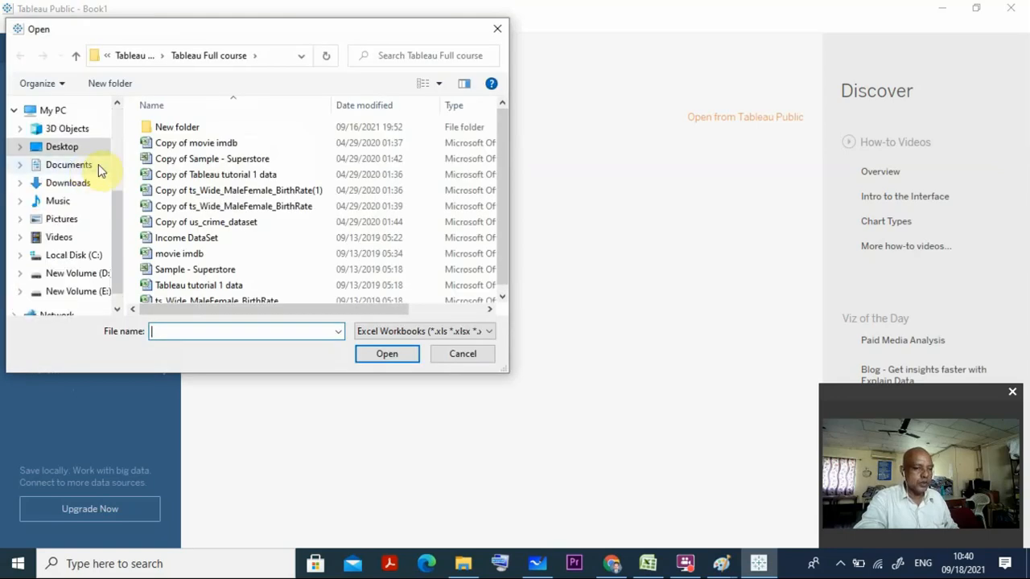
pyautogui.click(107, 55)
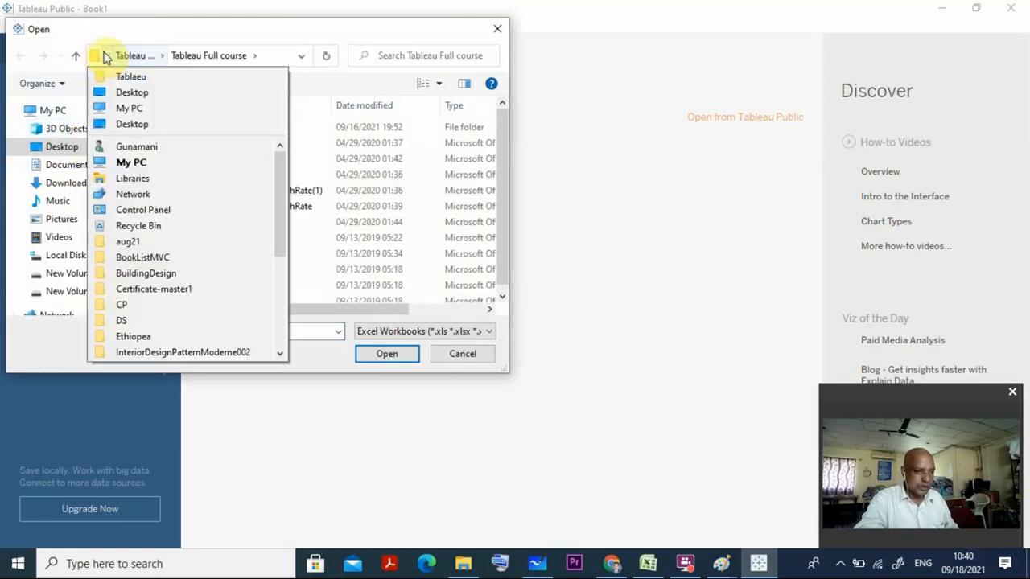
pyautogui.click(120, 93)
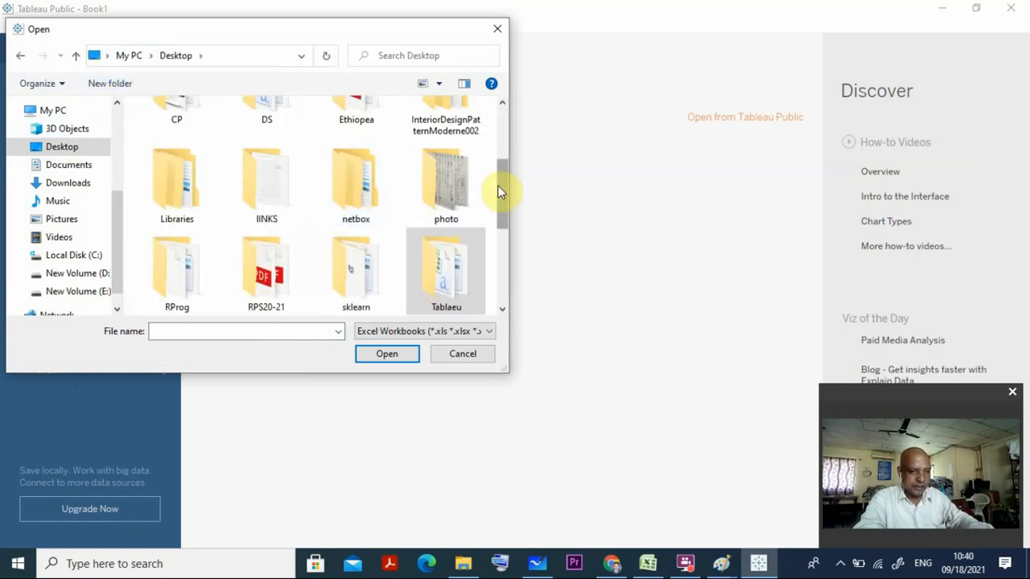
pyautogui.scroll(-1, 496, 202)
pyautogui.moveTo(496, 202); pyautogui.dragTo(496, 267)
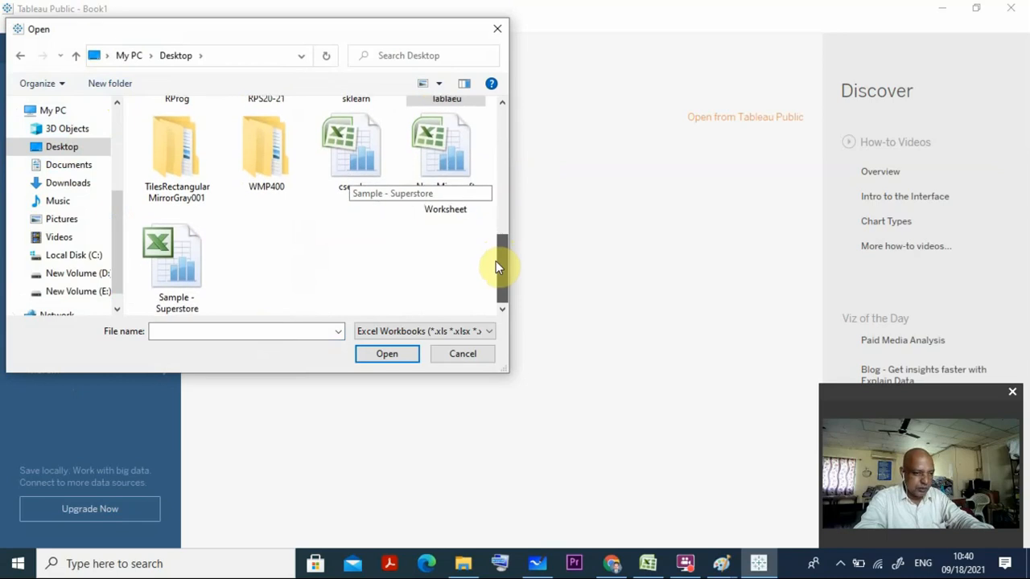
pyautogui.click(172, 256)
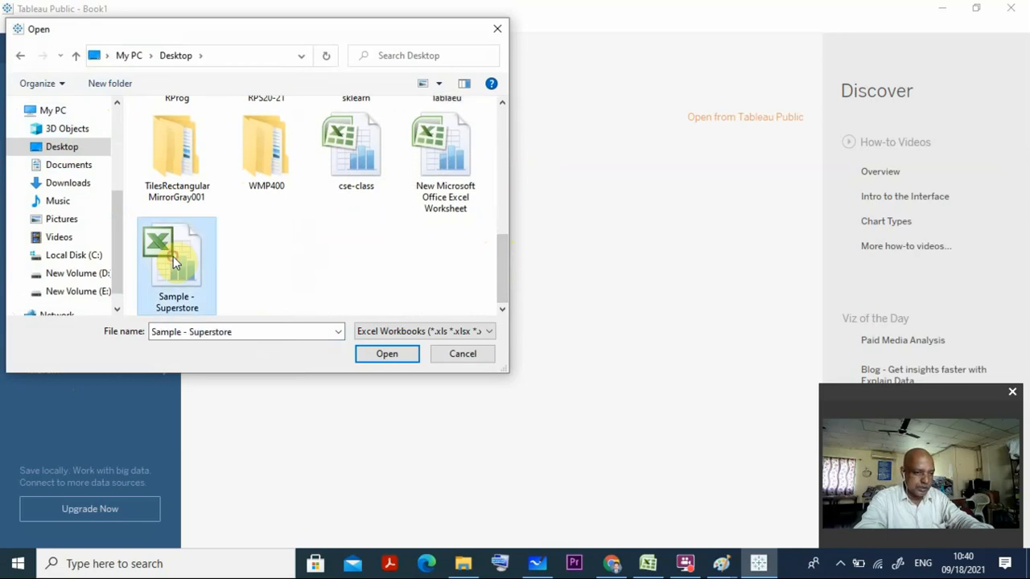
pyautogui.click(386, 355)
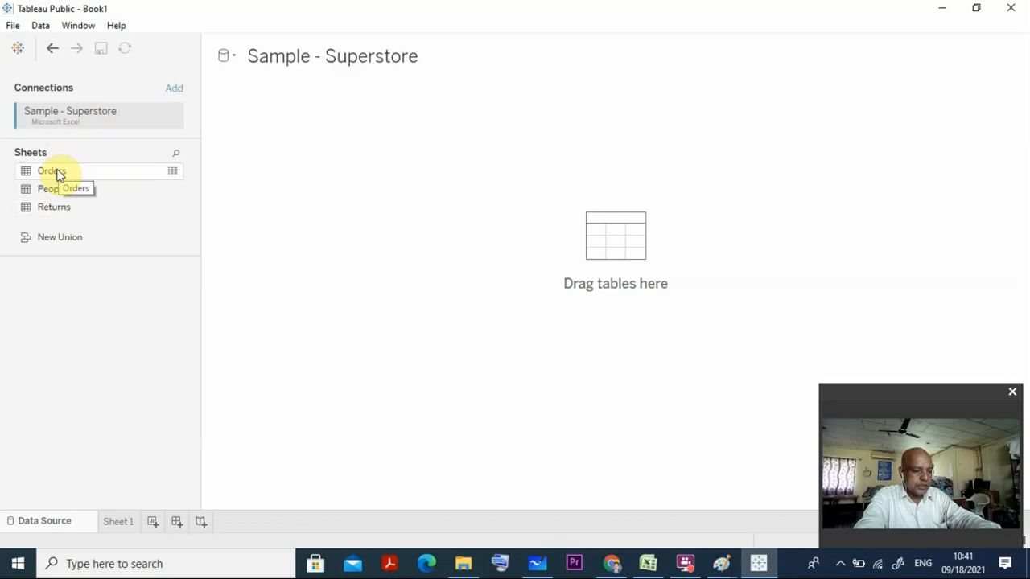
# Add the Orders sheet to the data source canvas and relate the People sheet to it.
pyautogui.moveTo(58, 172); pyautogui.dragTo(325, 108)
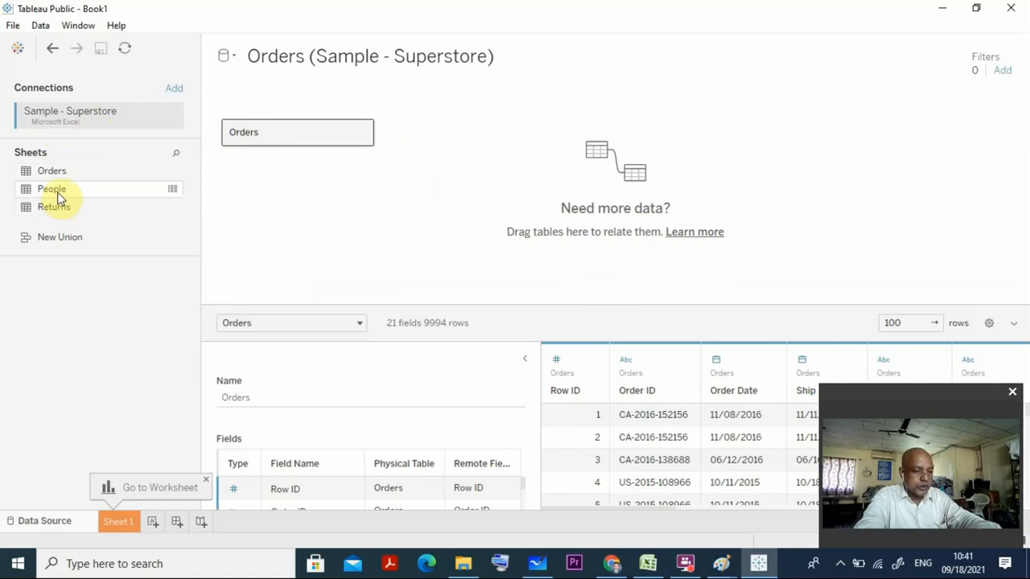
pyautogui.moveTo(58, 193); pyautogui.dragTo(591, 137)
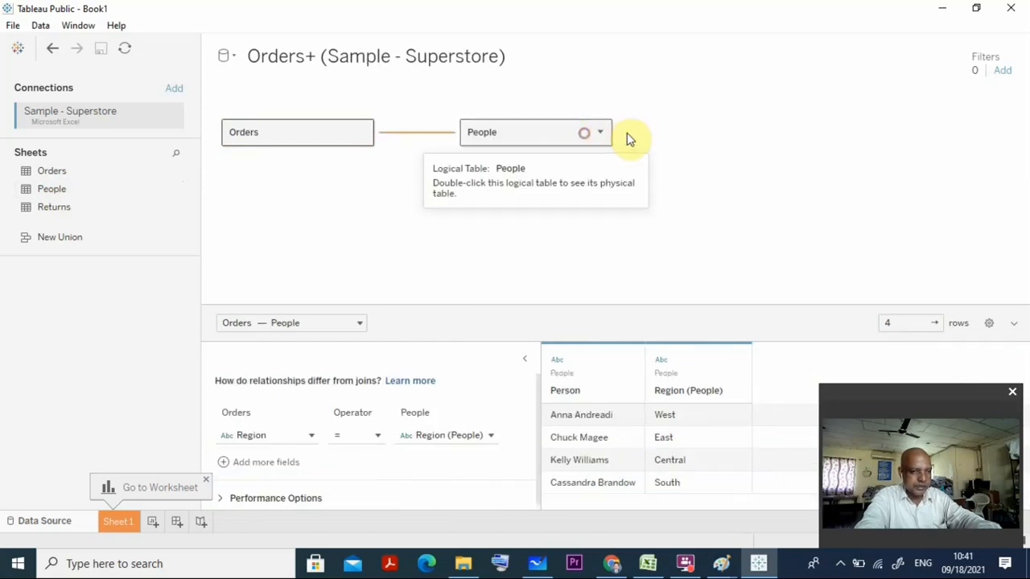
pyautogui.moveTo(552, 138); pyautogui.dragTo(658, 133)
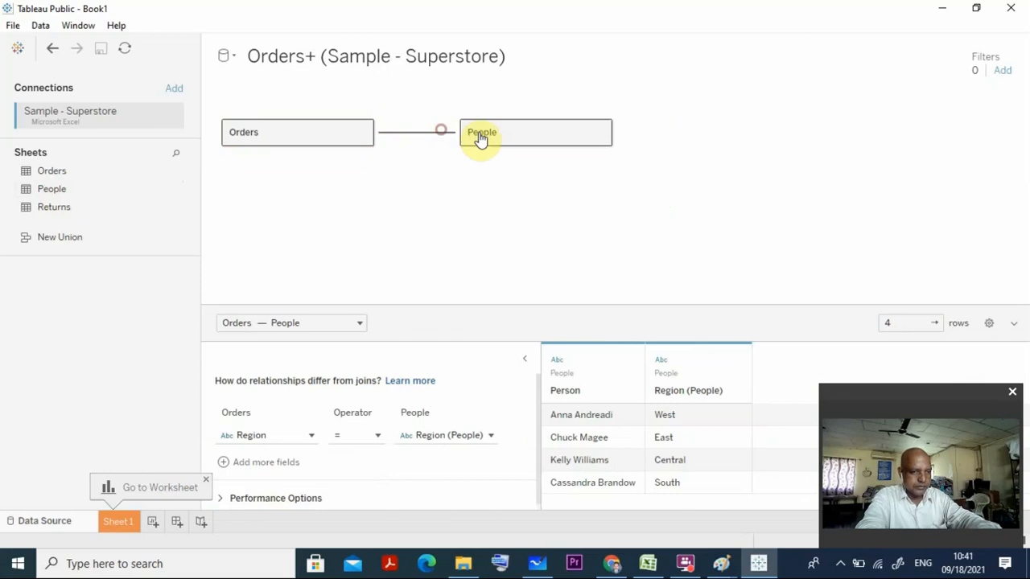
pyautogui.click(537, 142)
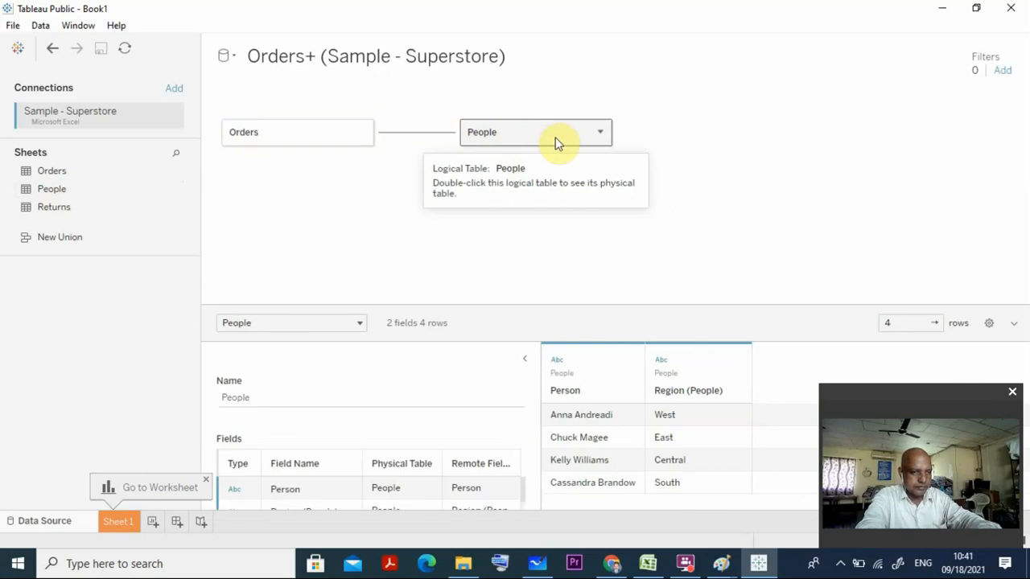
pyautogui.moveTo(556, 138); pyautogui.dragTo(726, 112)
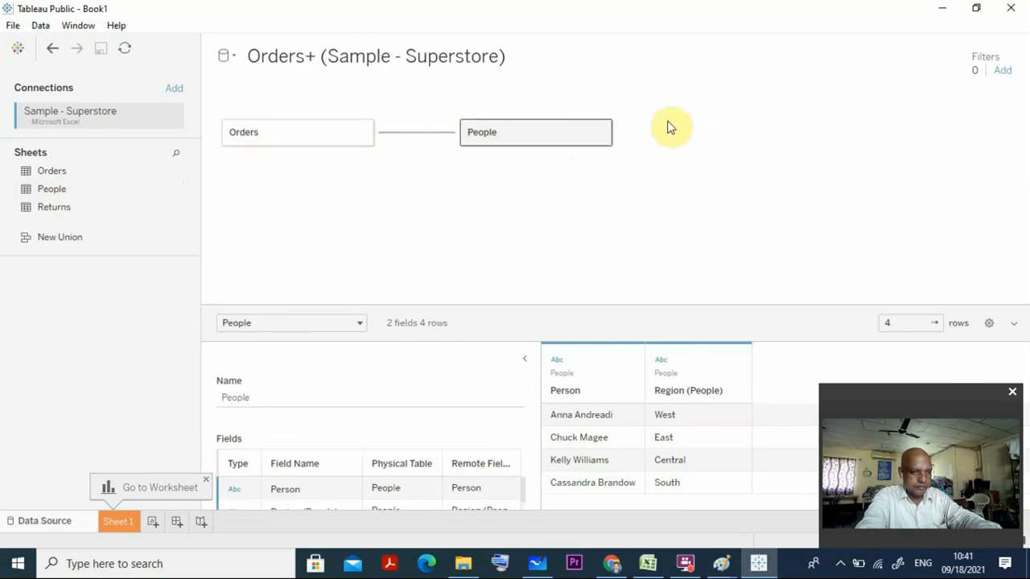
pyautogui.click(814, 138)
pyautogui.click(472, 130)
pyautogui.click(605, 138)
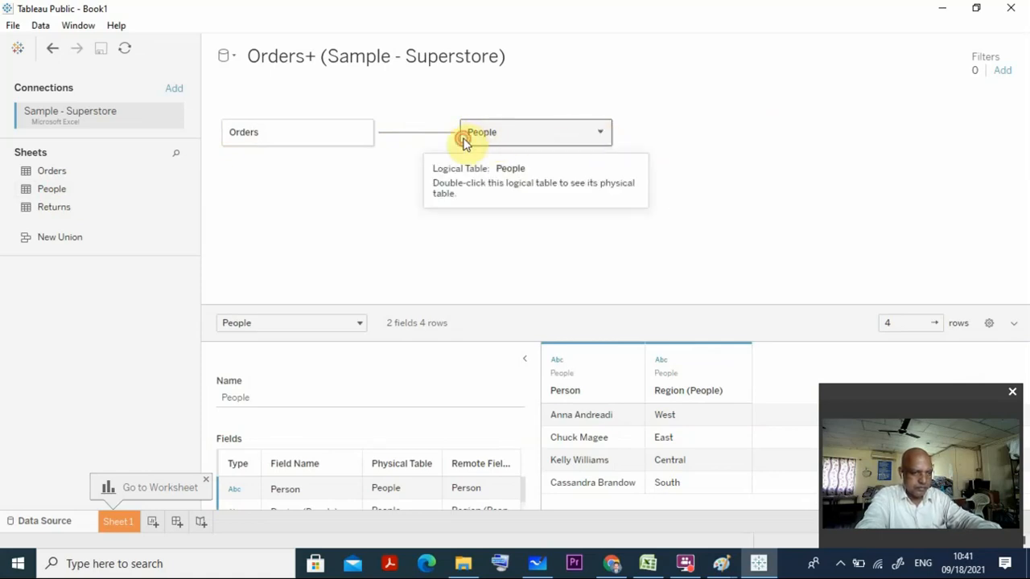
# Open the physical layer of the People logical table and join the Orders sheet to it.
pyautogui.doubleClick(502, 131)
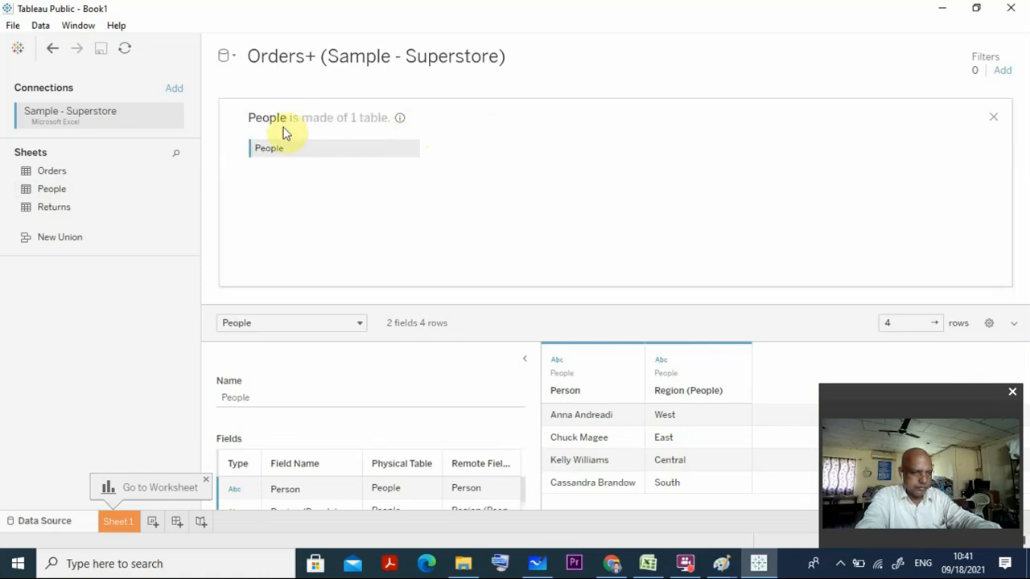
pyautogui.moveTo(57, 173); pyautogui.dragTo(218, 146)
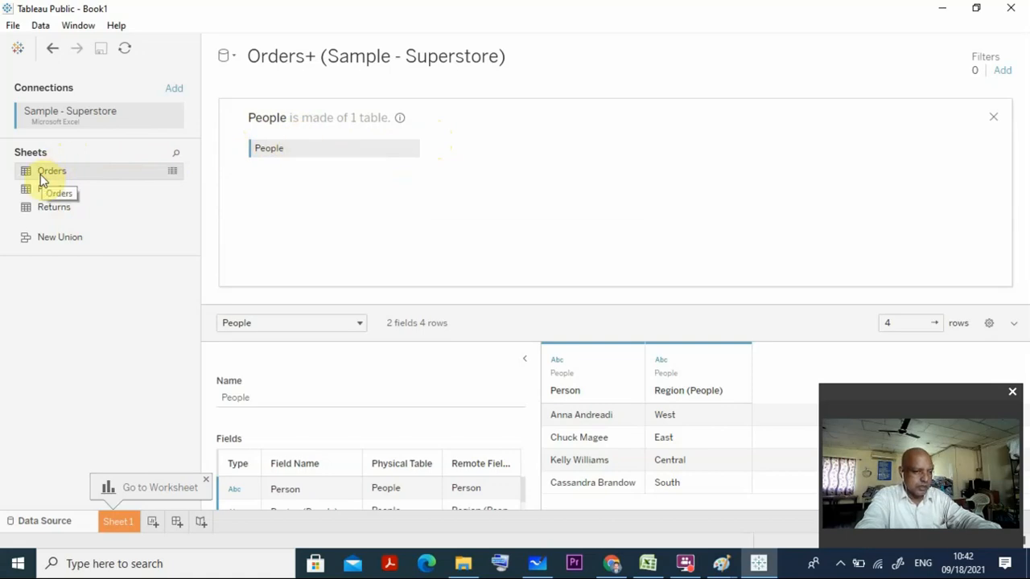
pyautogui.moveTo(45, 178); pyautogui.dragTo(240, 175)
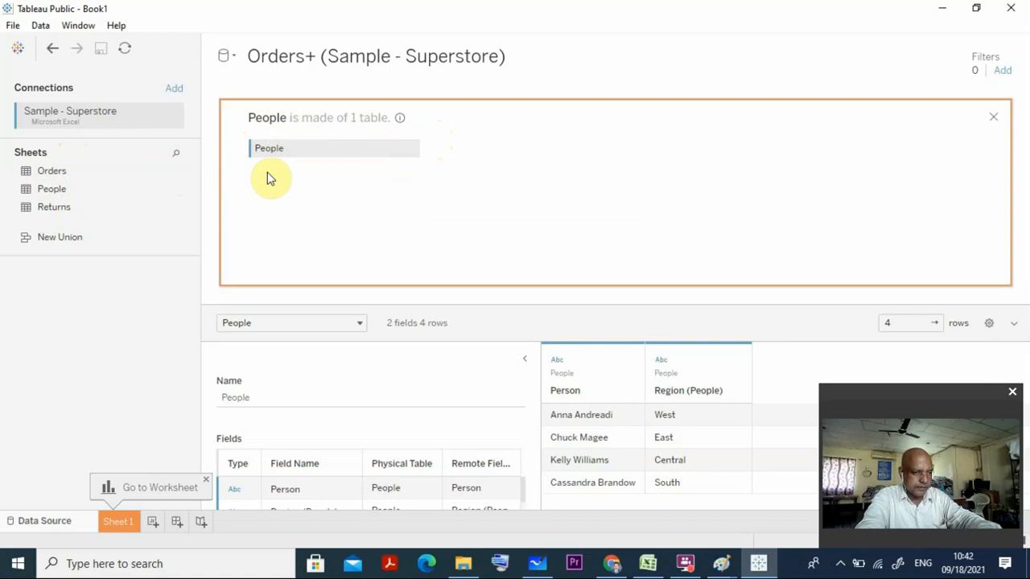
pyautogui.moveTo(52, 175); pyautogui.dragTo(379, 186)
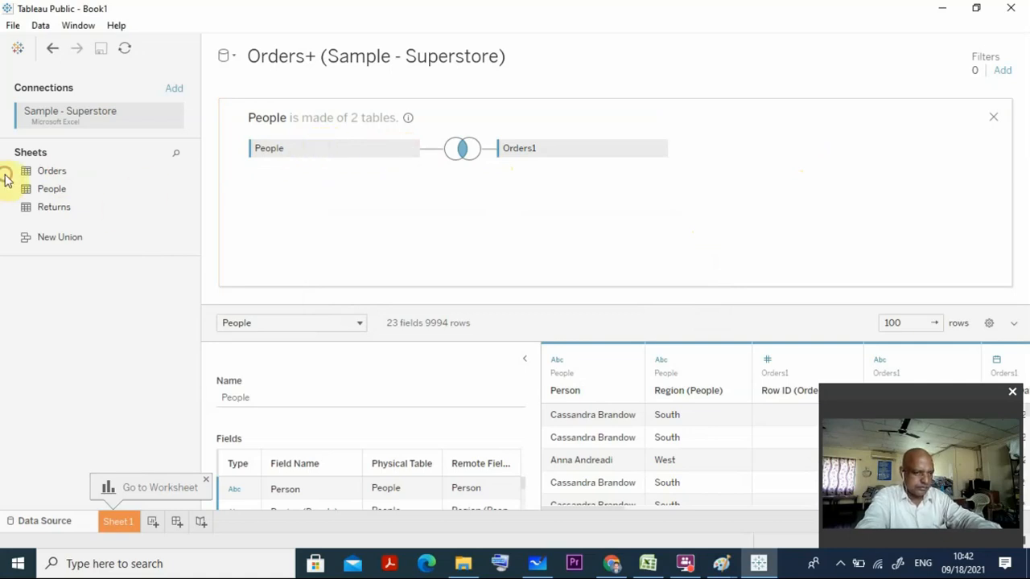
pyautogui.click(682, 563)
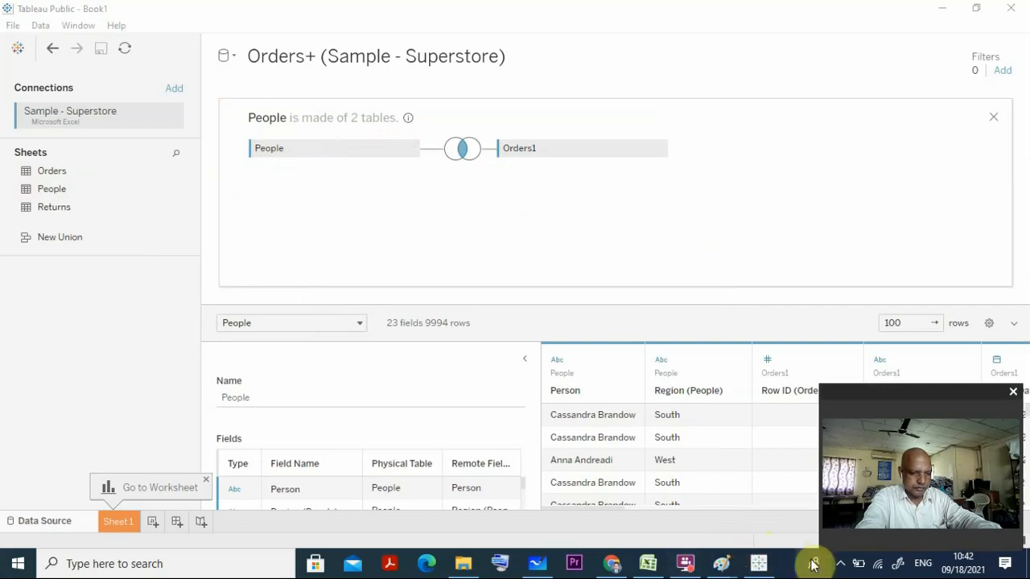
pyautogui.click(840, 565)
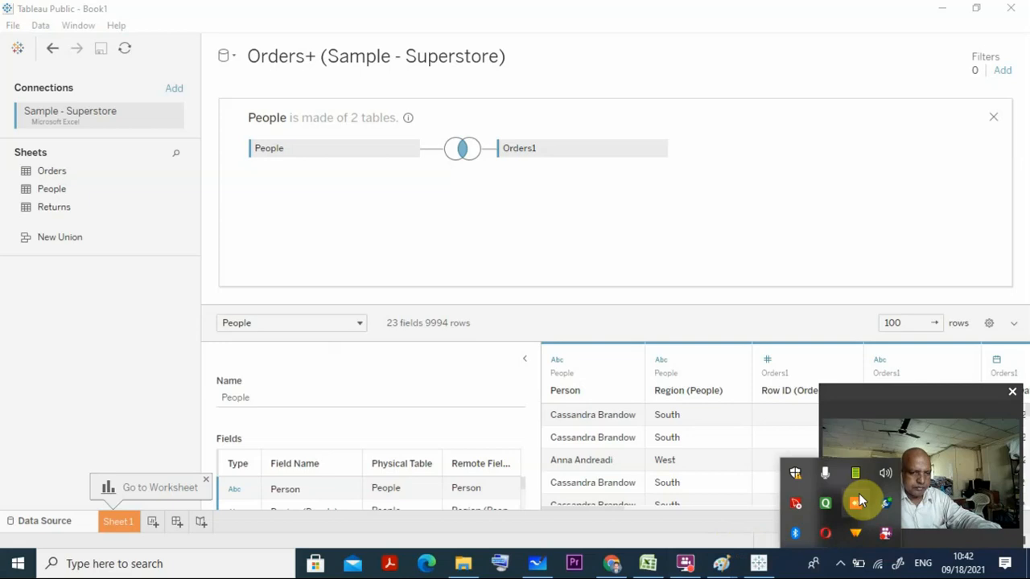
pyautogui.rightClick(885, 535)
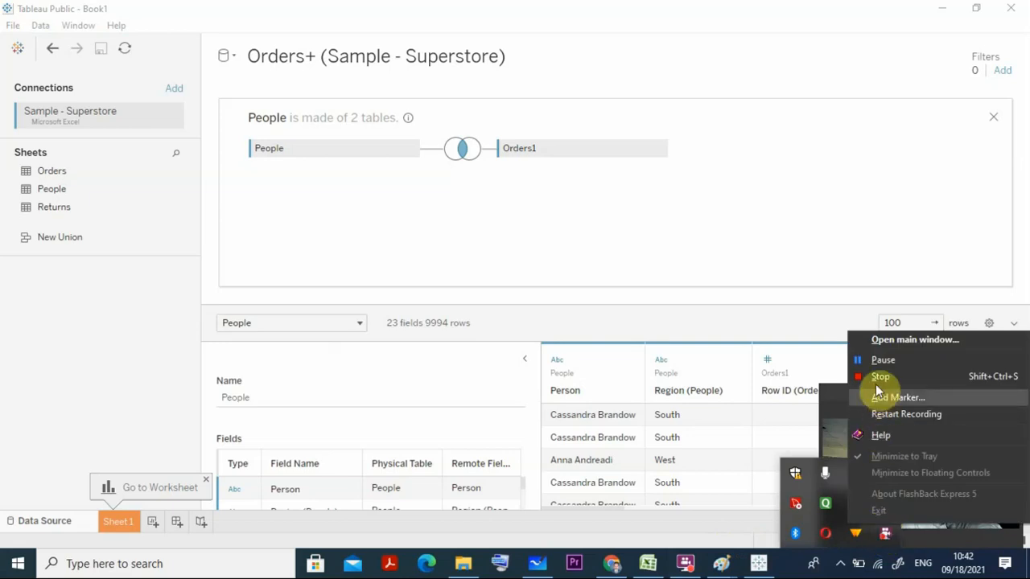
pyautogui.click(882, 363)
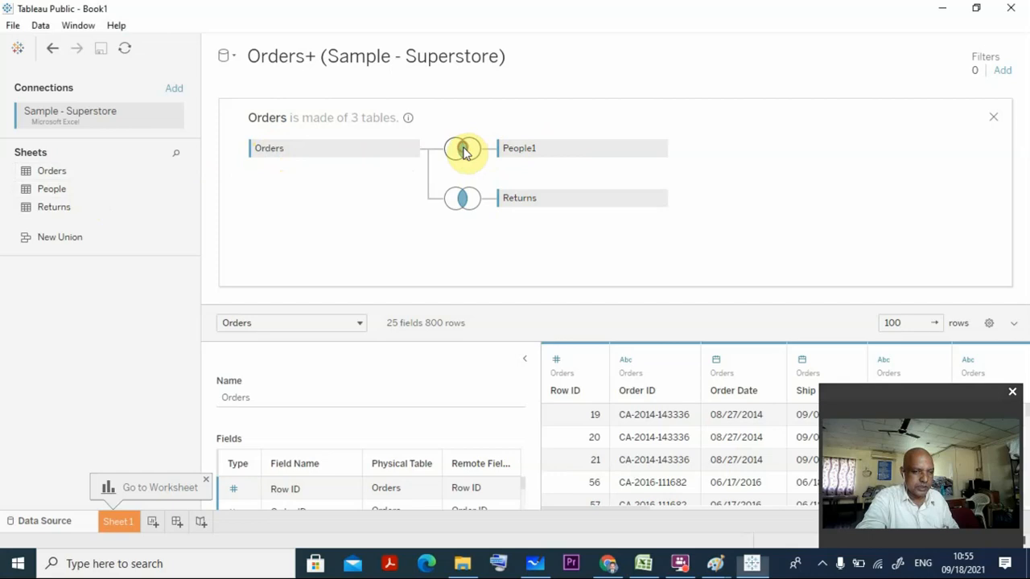
# Examine the join between Orders and People1, including its join type, clause fields and available comparison operators.
pyautogui.click(464, 151)
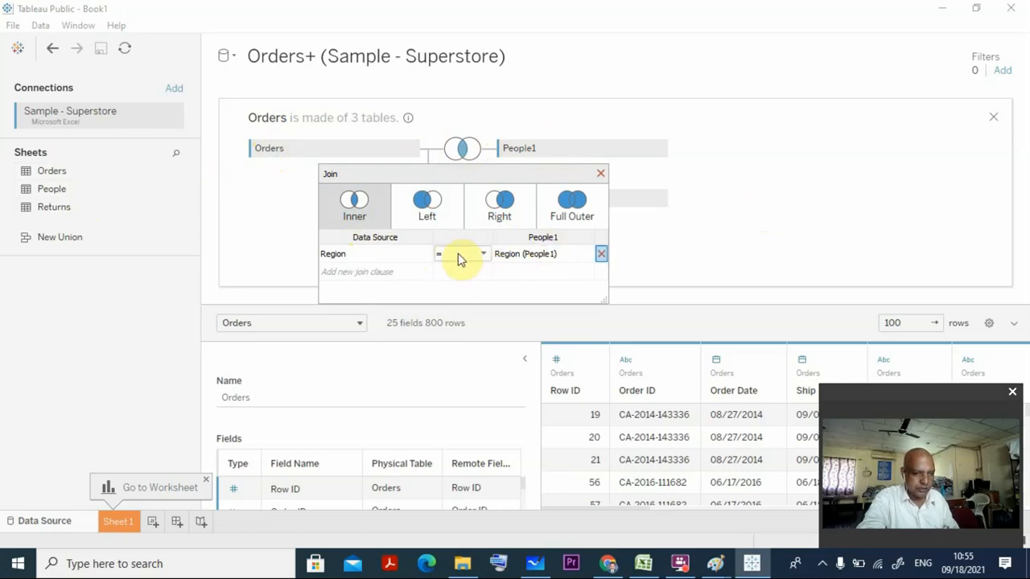
pyautogui.click(484, 255)
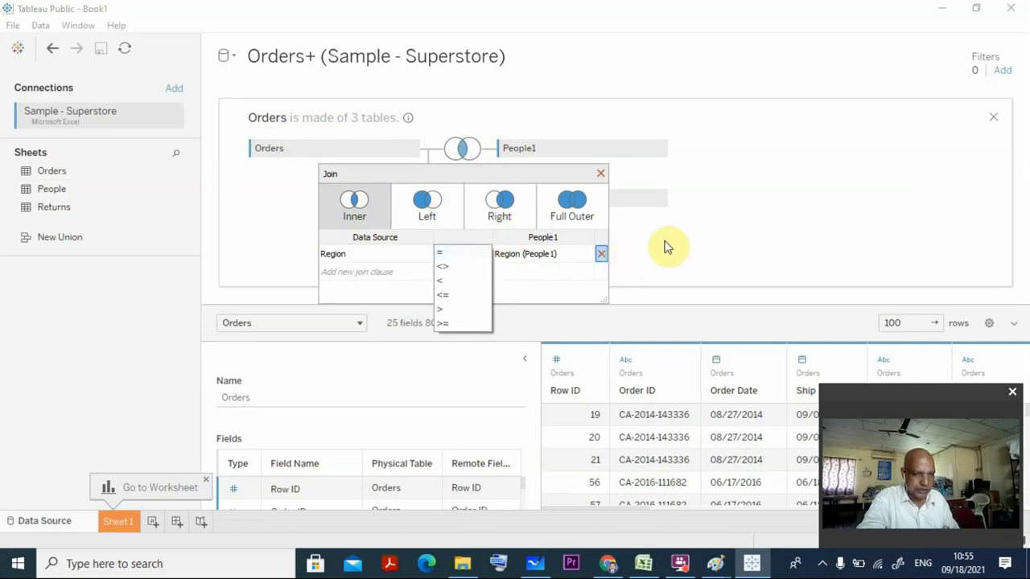
pyautogui.click(701, 238)
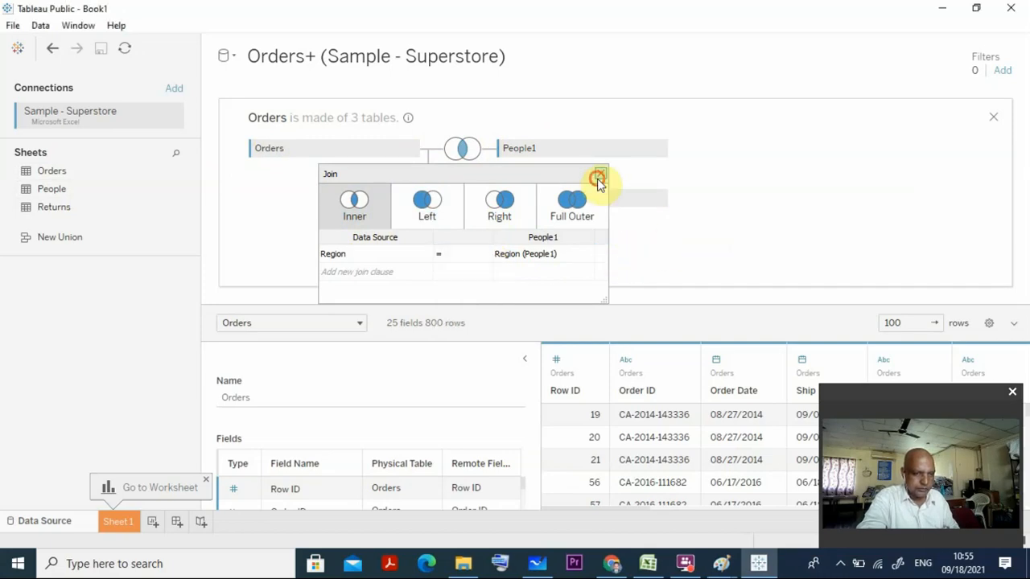
pyautogui.click(596, 176)
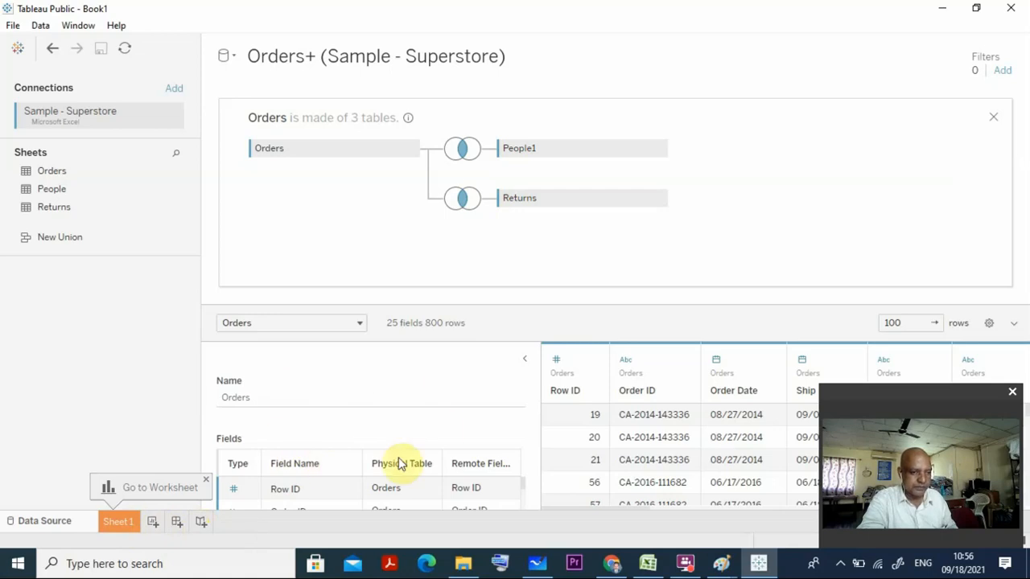
# Open worksheet Sheet 1, review the available data fields and place the Category field on the rows.
pyautogui.click(118, 522)
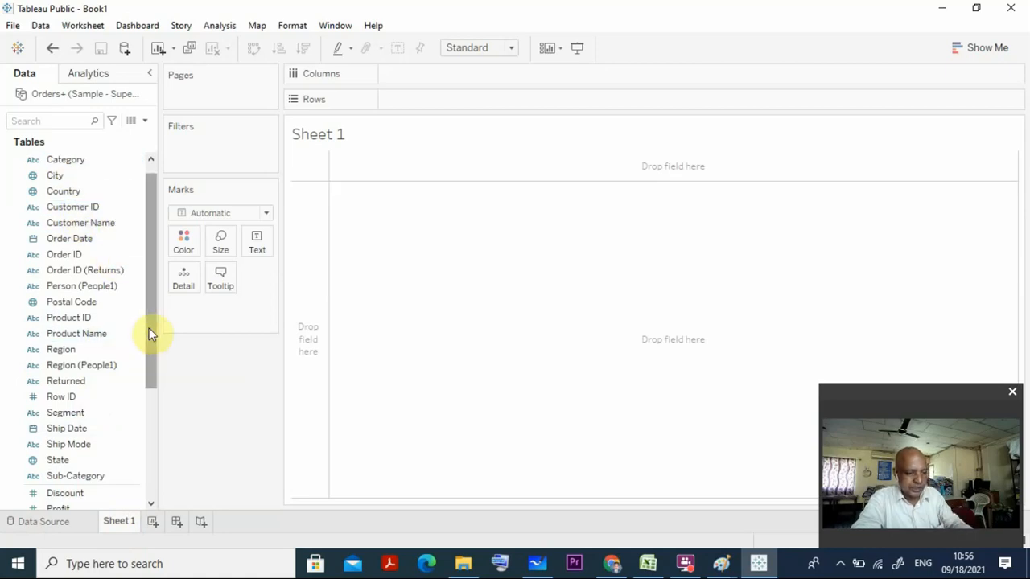
pyautogui.moveTo(150, 333); pyautogui.dragTo(129, 354)
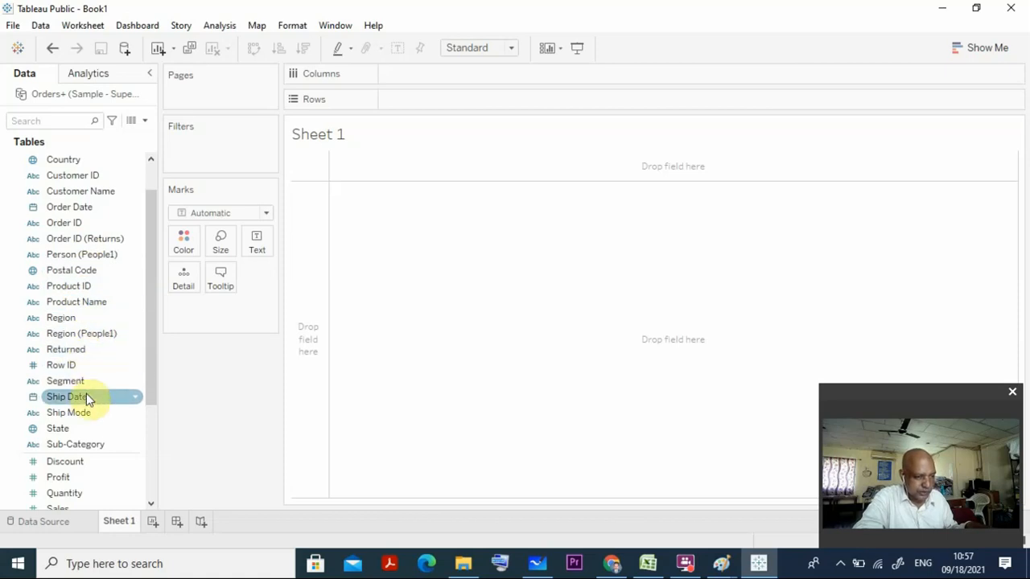
pyautogui.scroll(-2, 95, 358)
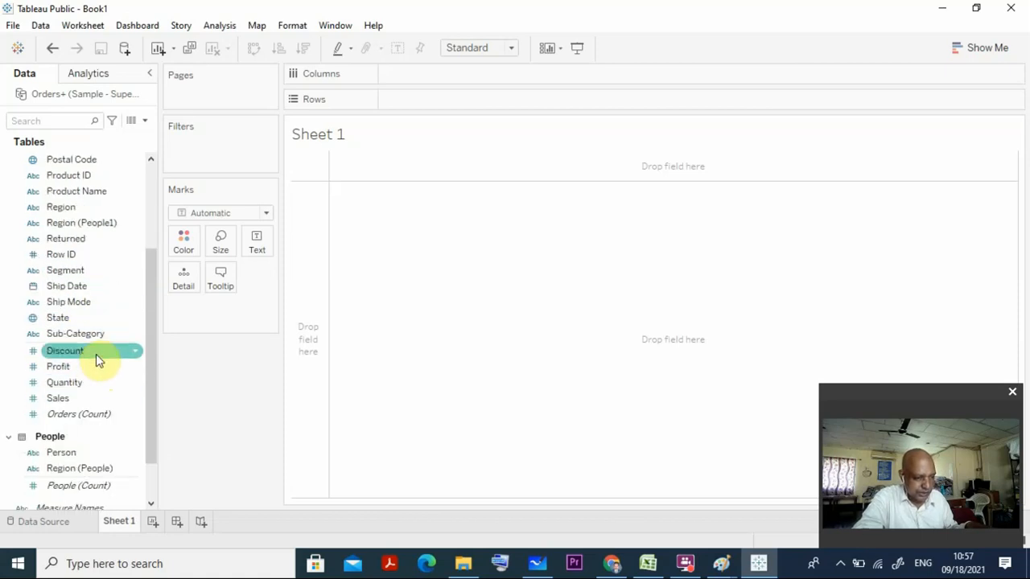
pyautogui.scroll(1, 96, 358)
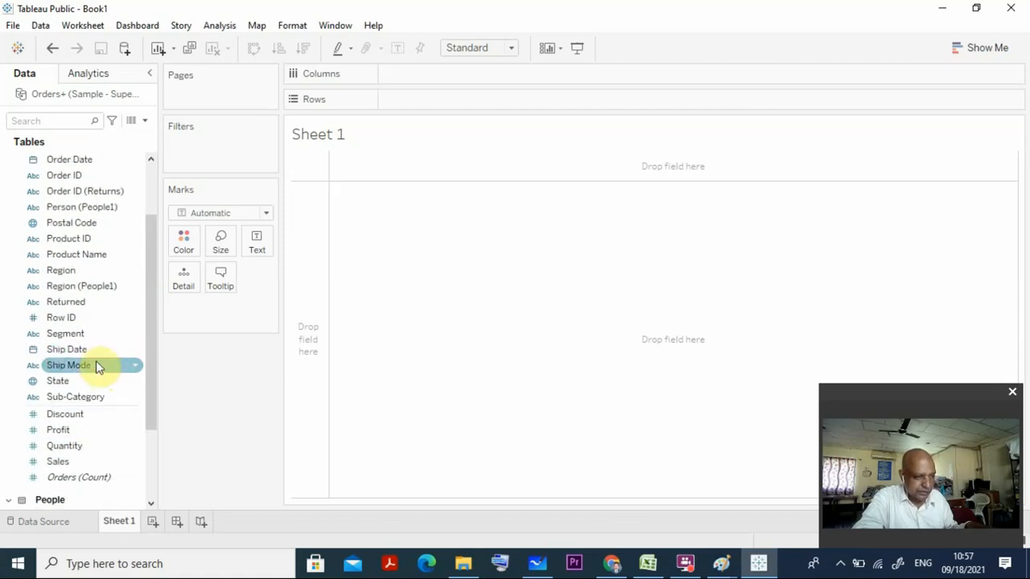
pyautogui.scroll(2, 95, 362)
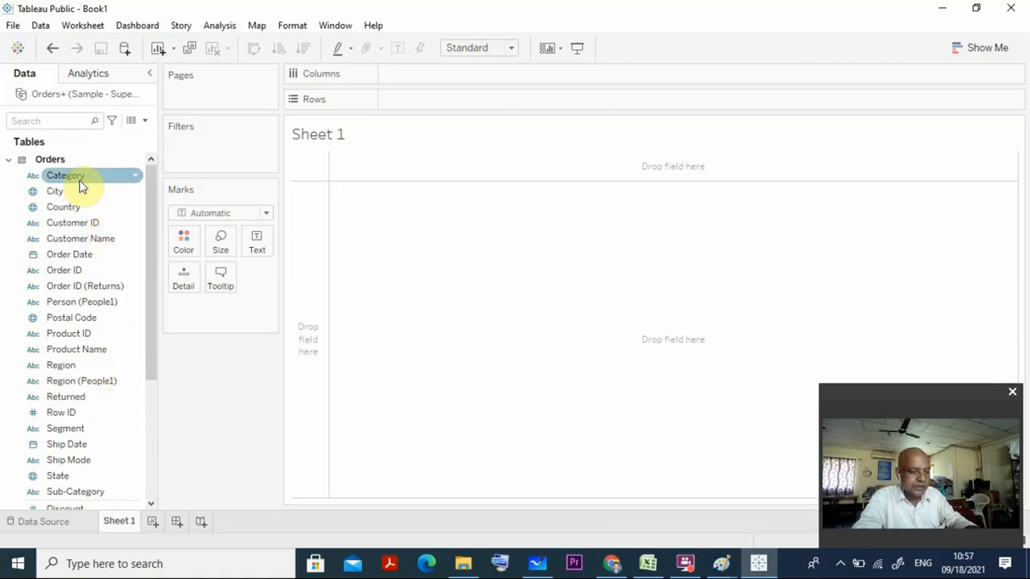
pyautogui.moveTo(80, 185)
pyautogui.mouseDown()
pyautogui.moveTo(402, 95)
pyautogui.moveTo(427, 106)
pyautogui.mouseUp()
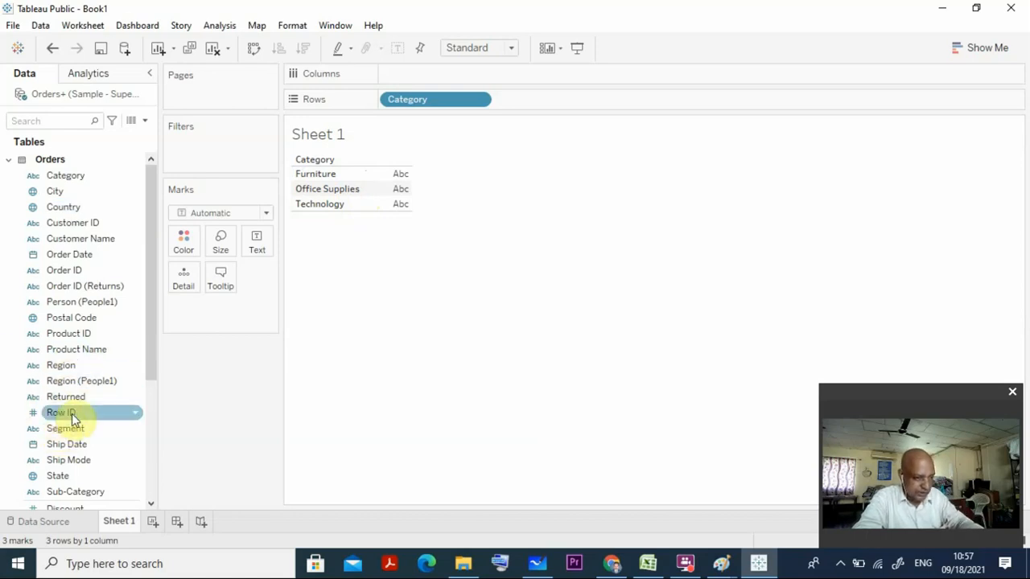
# Place the Sales measure on the columns and convert the resulting chart to stacked bars.
pyautogui.scroll(-2, 70, 430)
pyautogui.scroll(-1, 71, 430)
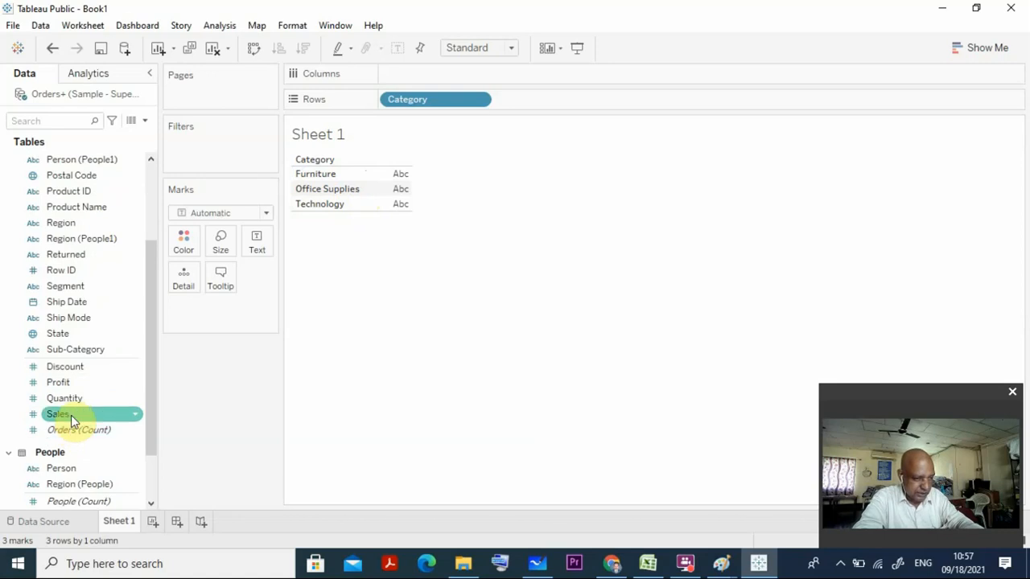
pyautogui.moveTo(71, 415); pyautogui.dragTo(413, 79)
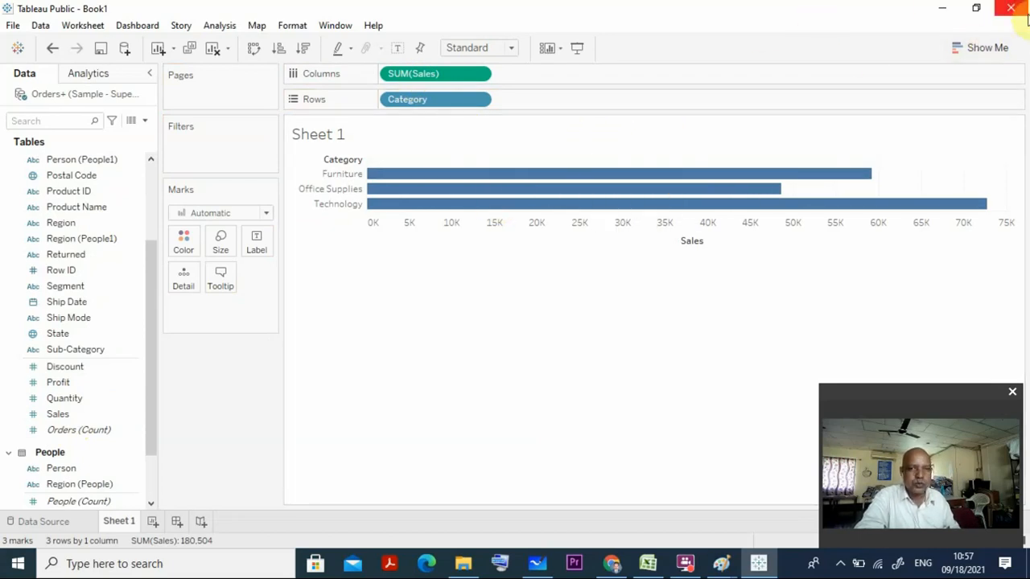
pyautogui.click(988, 50)
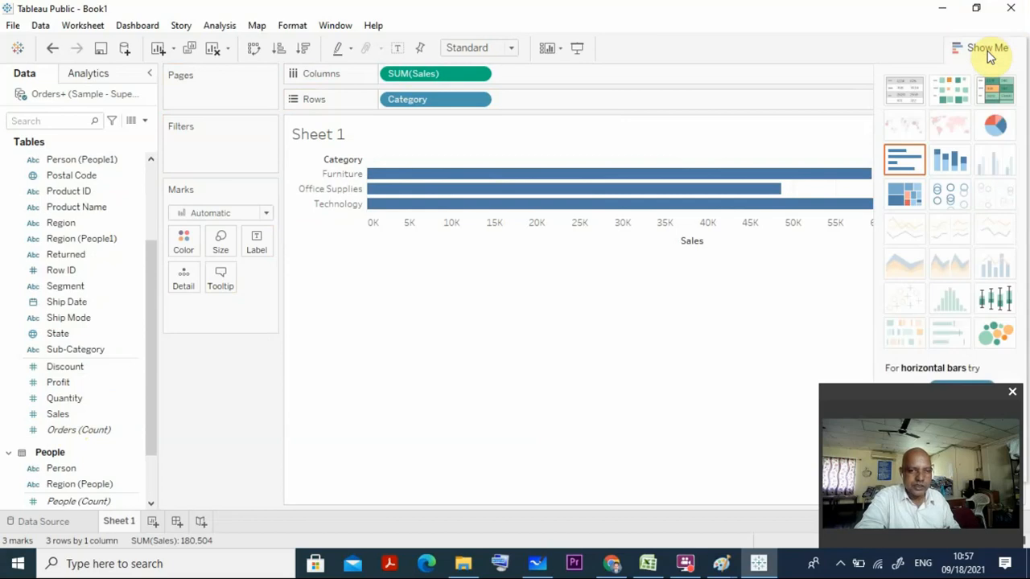
pyautogui.click(953, 164)
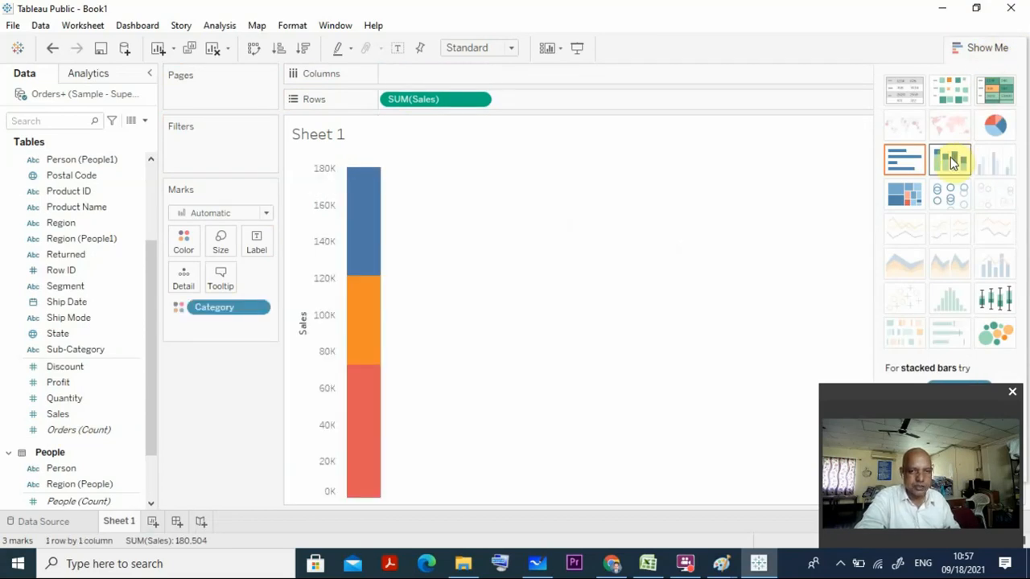
# Try a pie chart and packed bubbles for sales by category, and settle on horizontal bars.
pyautogui.click(995, 125)
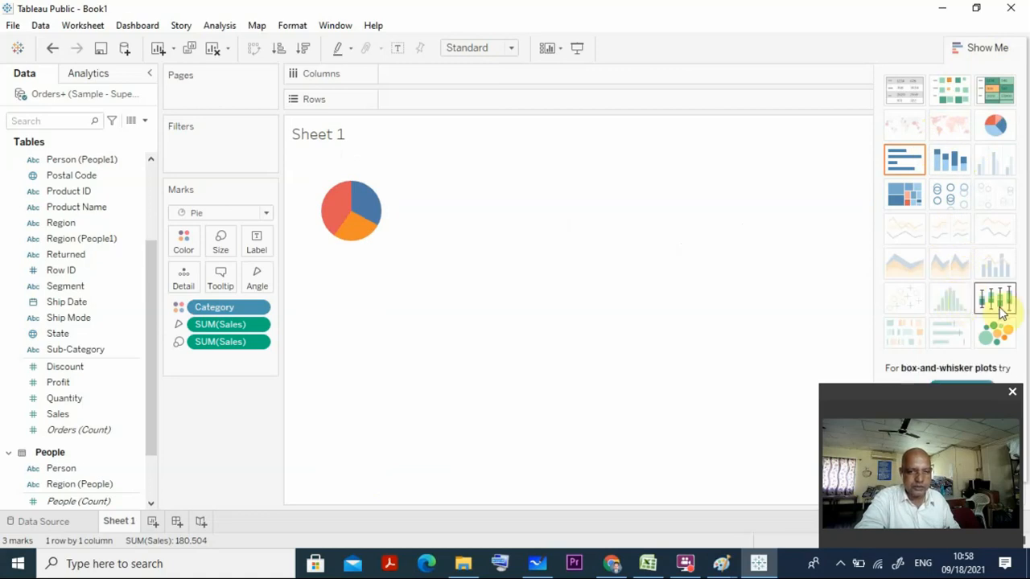
pyautogui.click(996, 333)
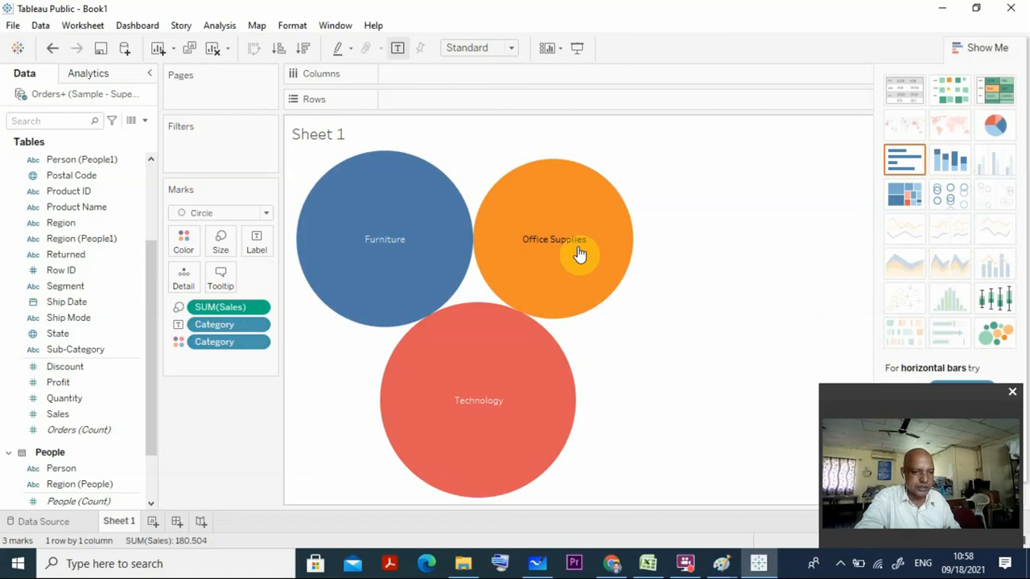
pyautogui.moveTo(574, 252)
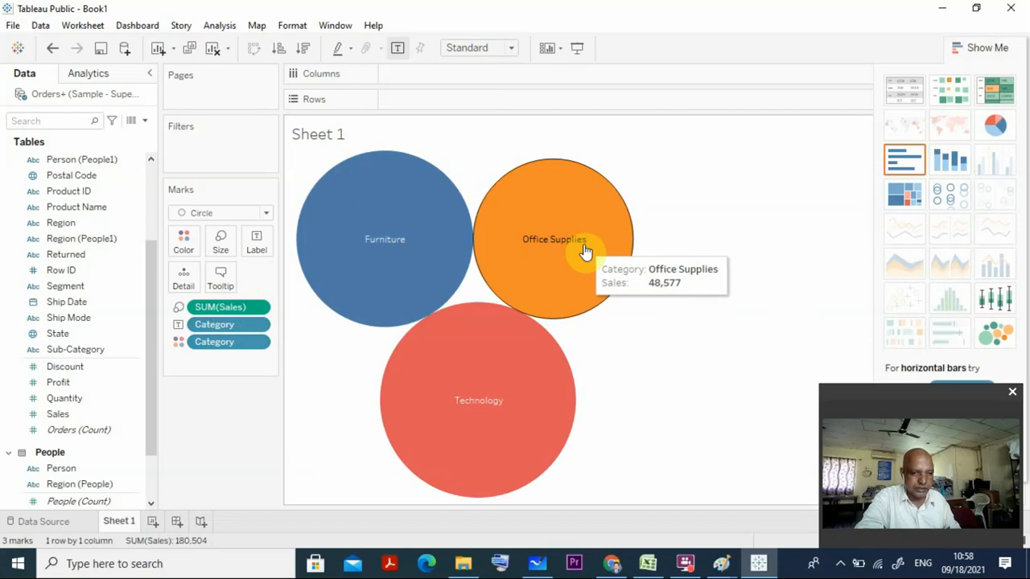
pyautogui.moveTo(398, 254)
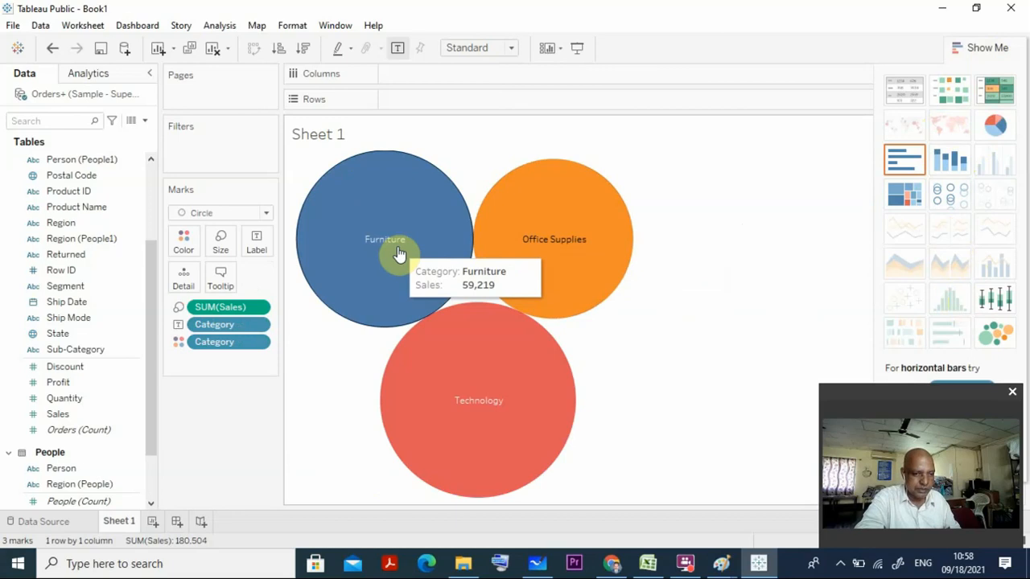
pyautogui.moveTo(452, 402)
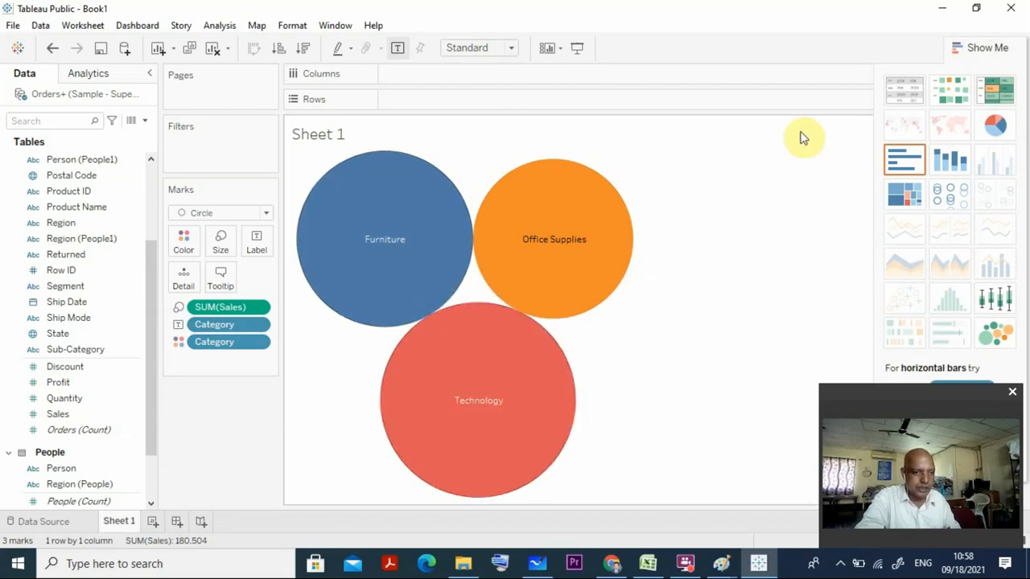
pyautogui.click(912, 167)
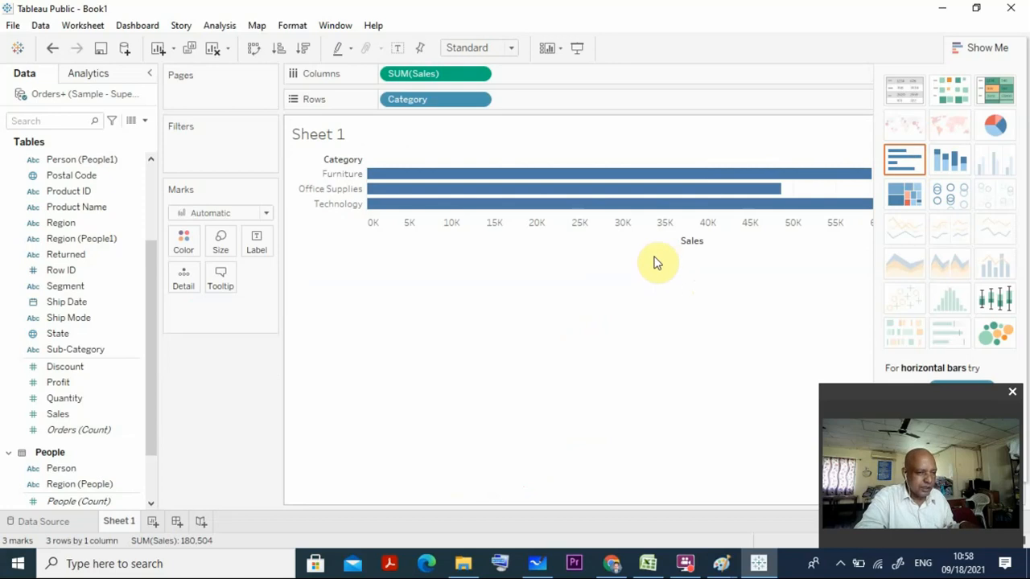
# Add a filter on the Region field to the worksheet with Central, East, South and West all selected.
pyautogui.click(108, 287)
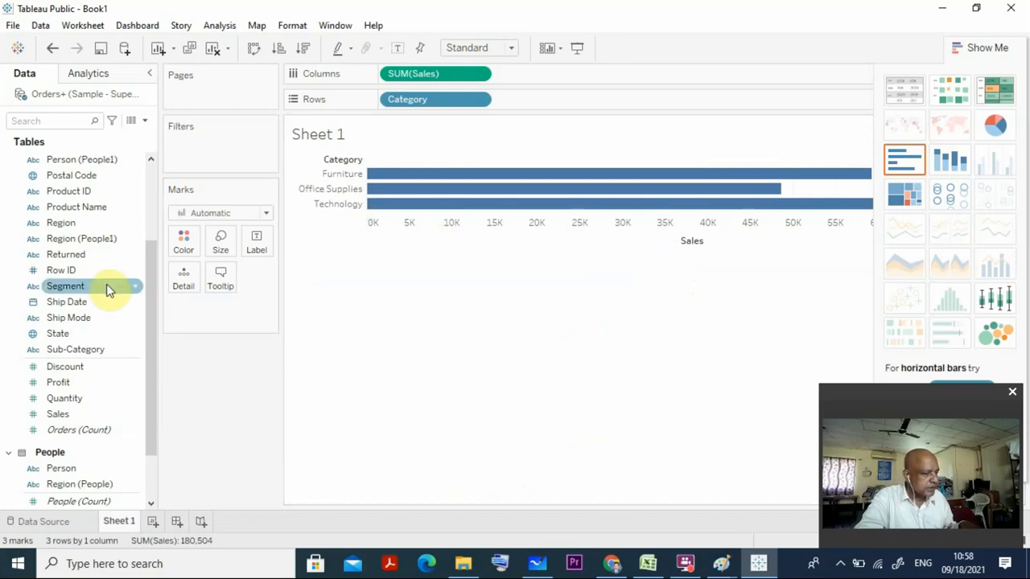
pyautogui.click(11, 301)
pyautogui.click(28, 271)
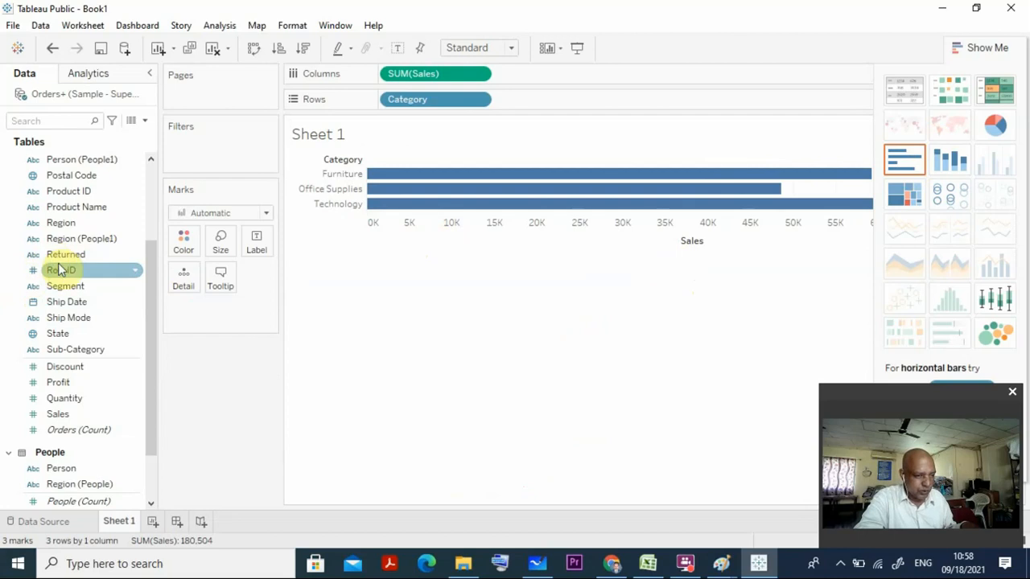
pyautogui.click(70, 239)
pyautogui.click(71, 225)
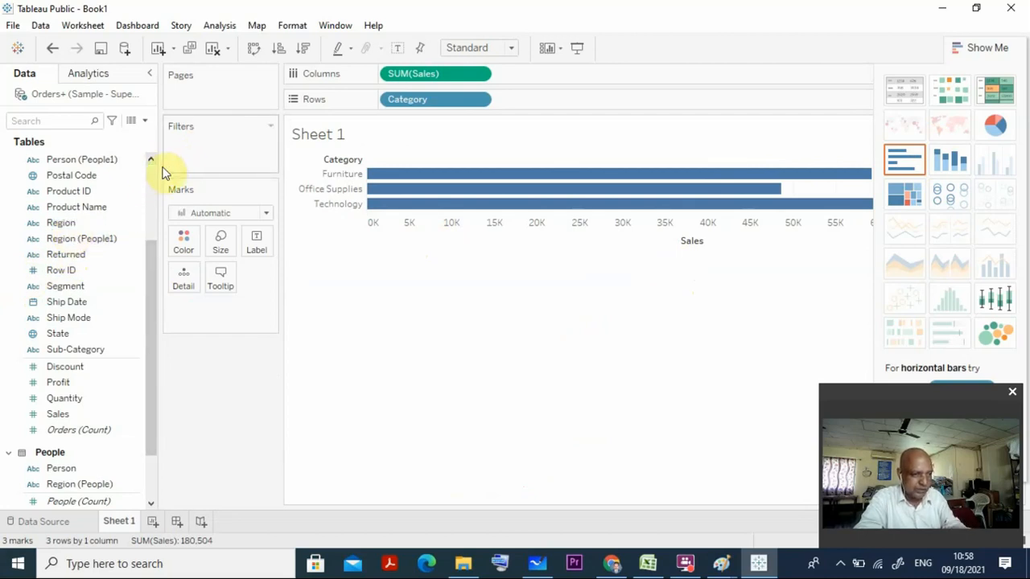
pyautogui.click(80, 192)
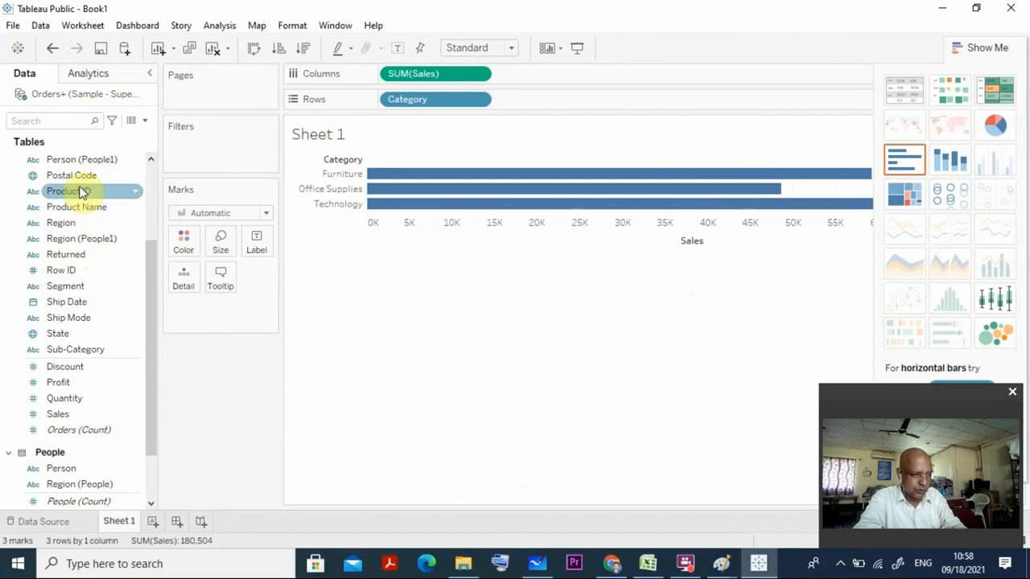
pyautogui.click(78, 226)
pyautogui.moveTo(76, 230); pyautogui.dragTo(206, 141)
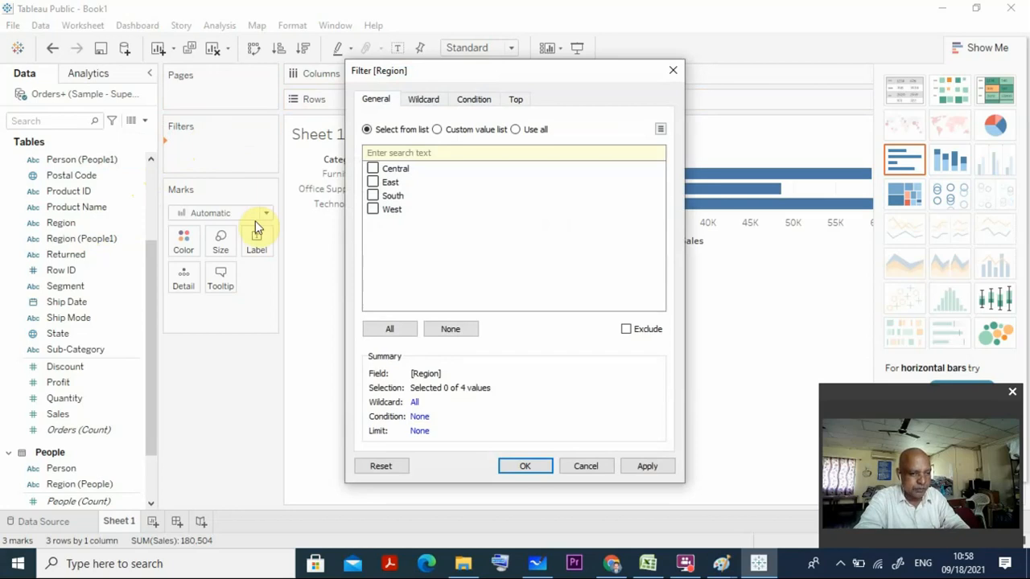
pyautogui.click(383, 331)
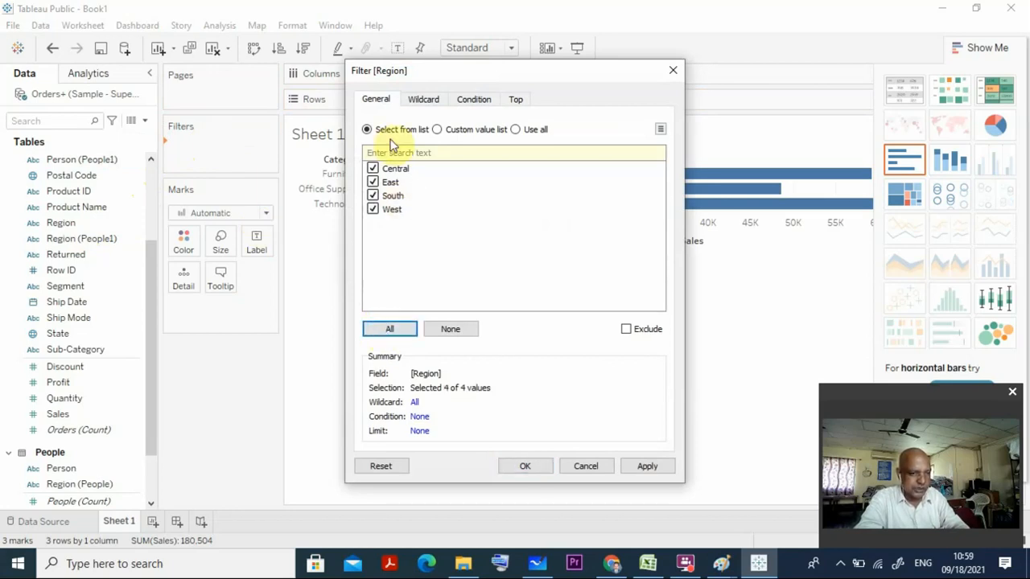
pyautogui.click(521, 467)
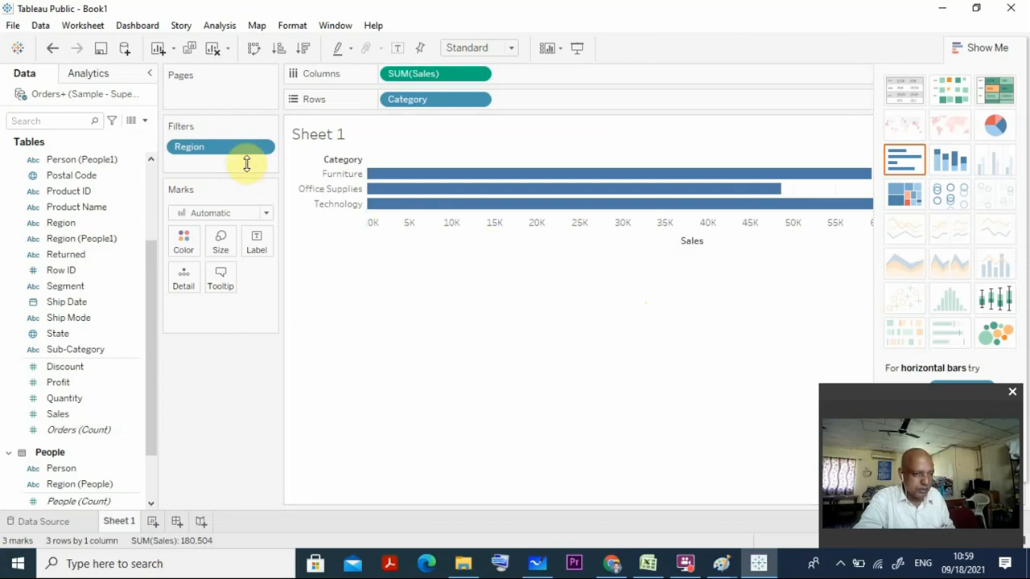
# Show the Region filter control beside the chart and hide the Show Me chart suggestions.
pyautogui.click(267, 129)
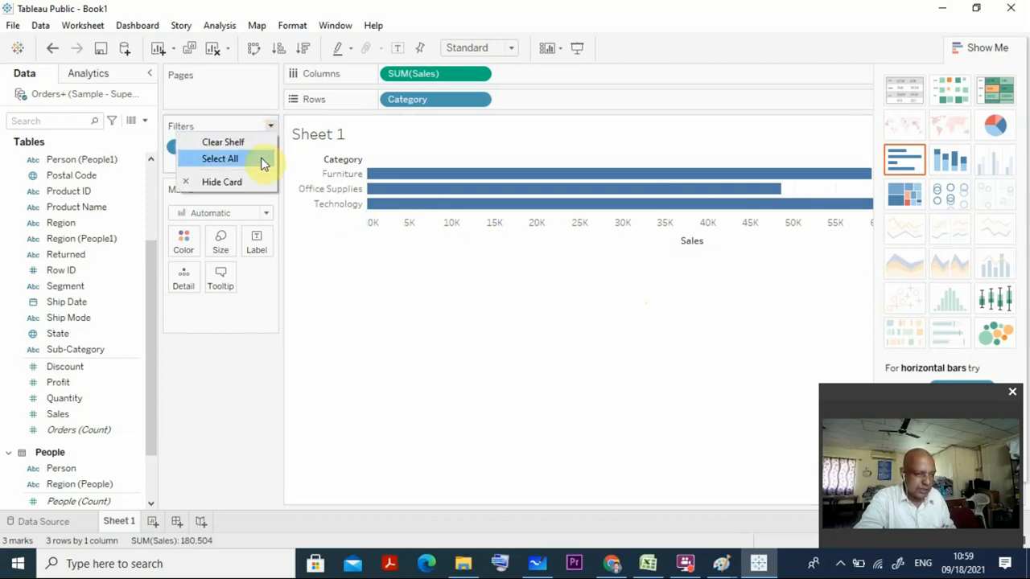
pyautogui.click(363, 288)
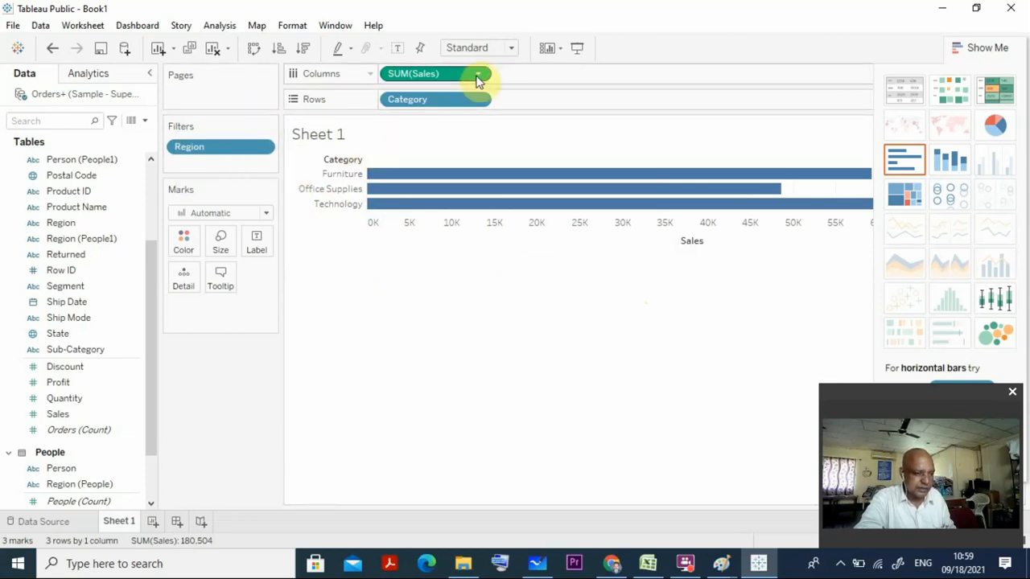
pyautogui.click(265, 149)
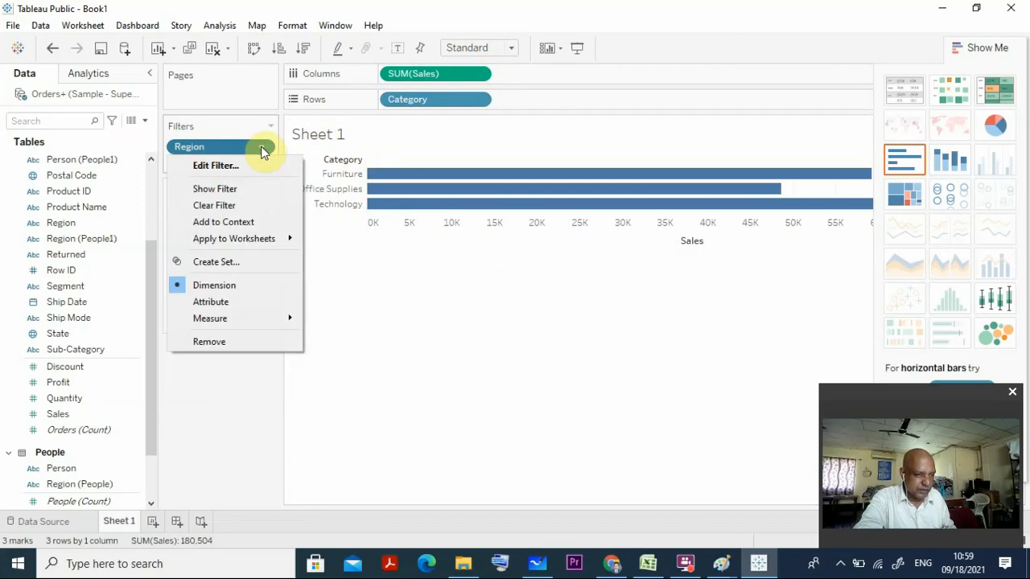
pyautogui.click(240, 188)
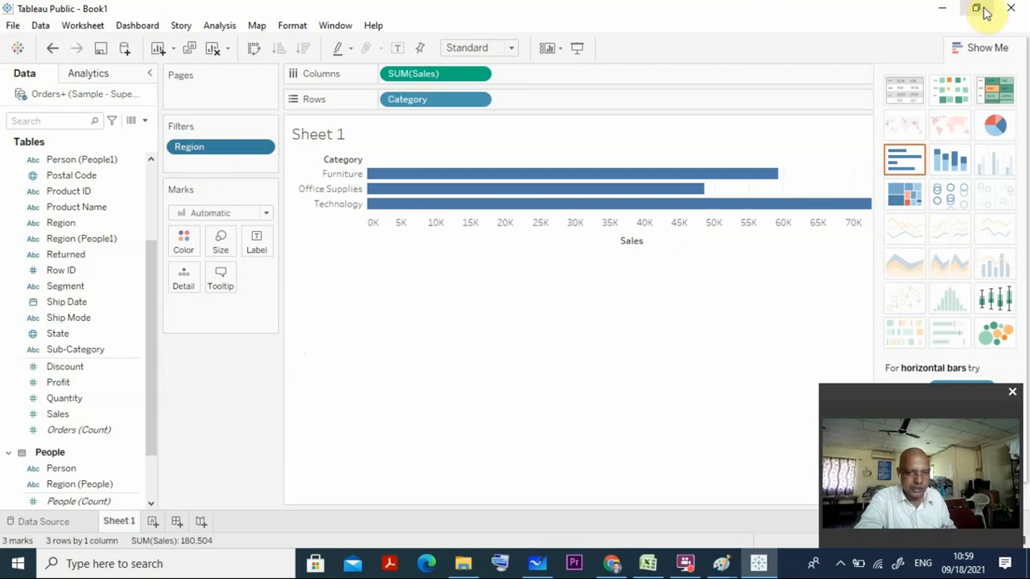
pyautogui.click(992, 46)
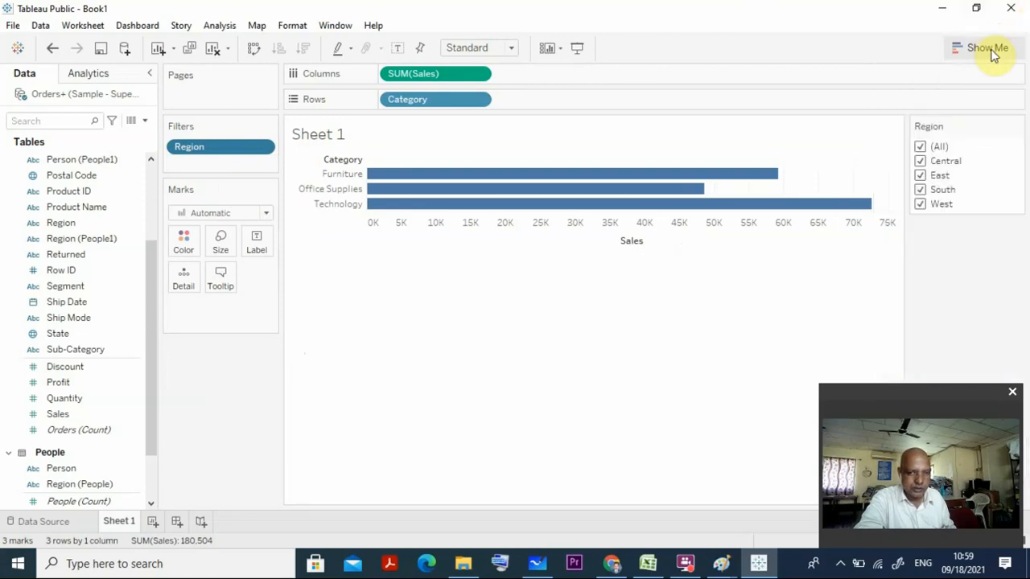
# Test the Region filter by excluding Central and East from the chart, and restore all regions.
pyautogui.click(920, 148)
pyautogui.click(920, 149)
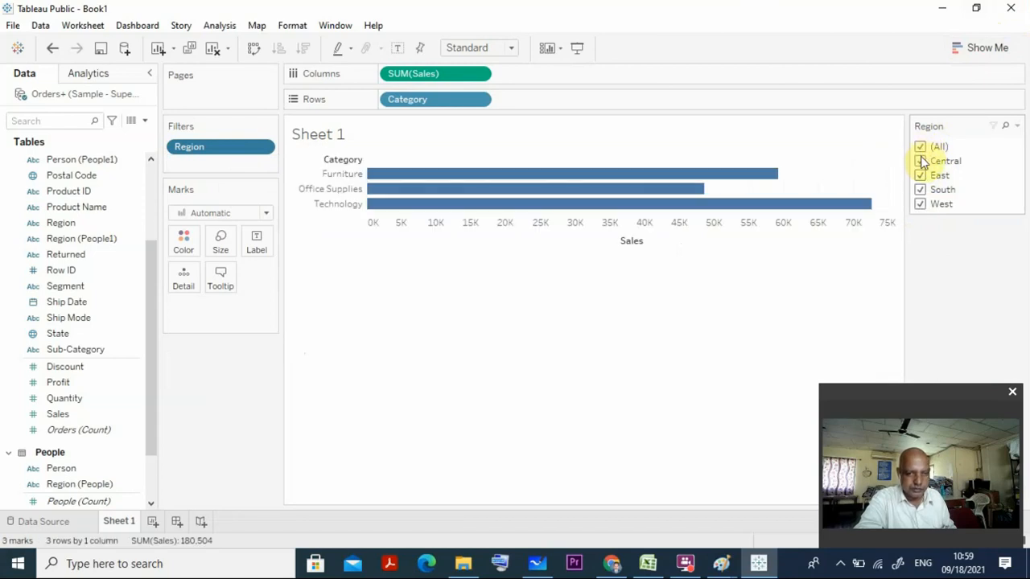
pyautogui.click(921, 156)
pyautogui.click(922, 161)
pyautogui.click(921, 161)
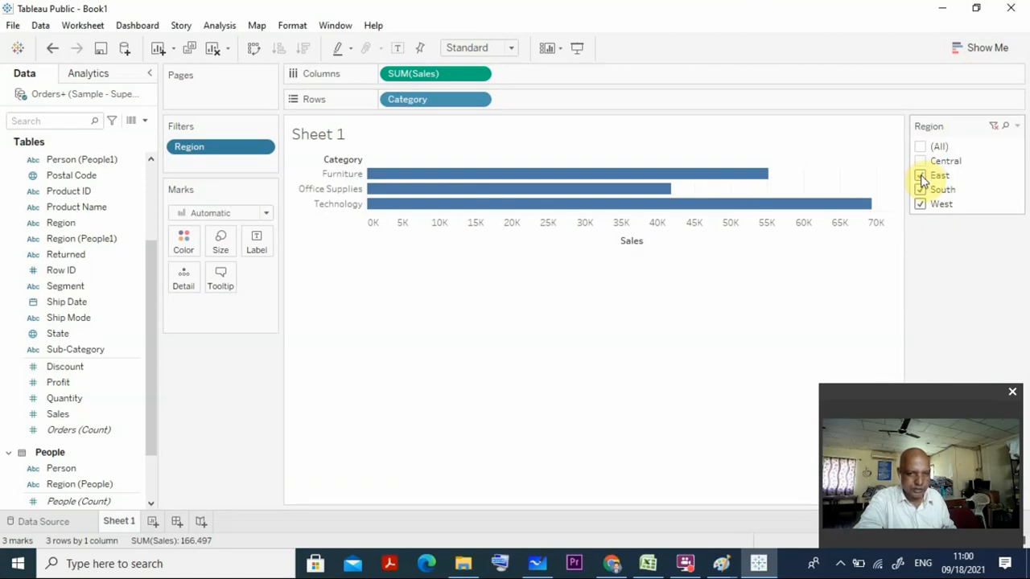
pyautogui.click(920, 175)
pyautogui.click(921, 204)
pyautogui.click(920, 204)
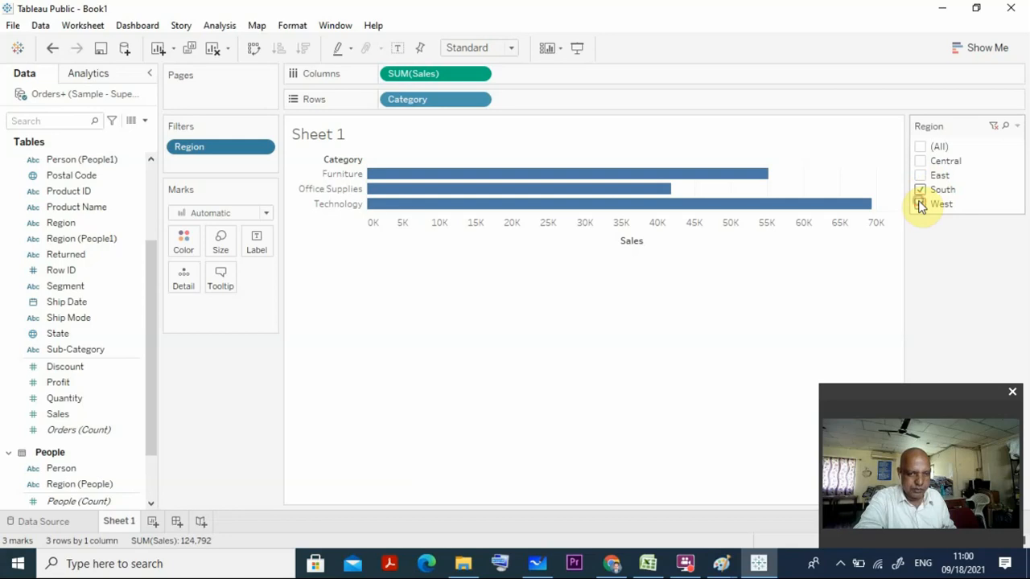
pyautogui.click(920, 176)
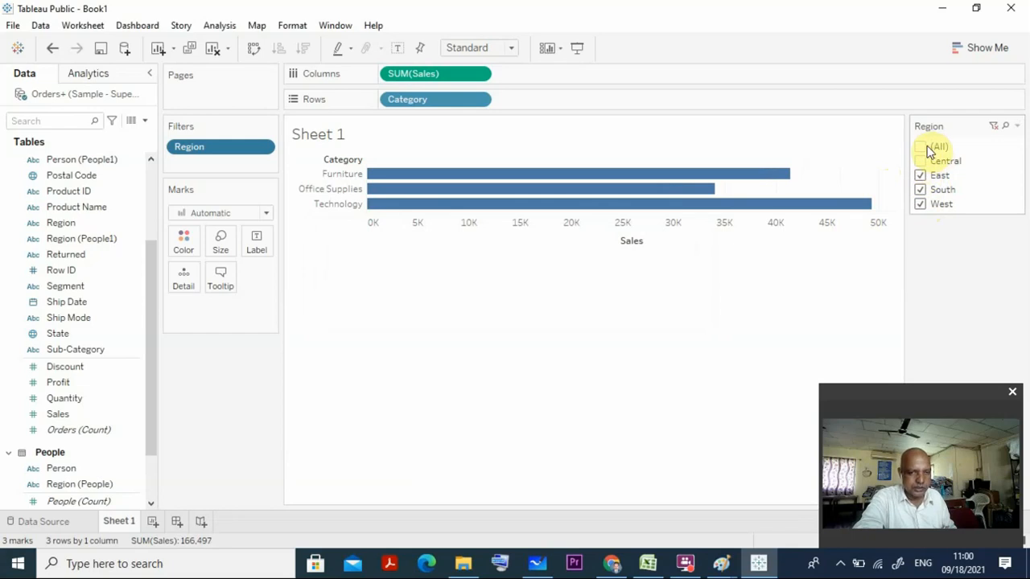
pyautogui.click(919, 148)
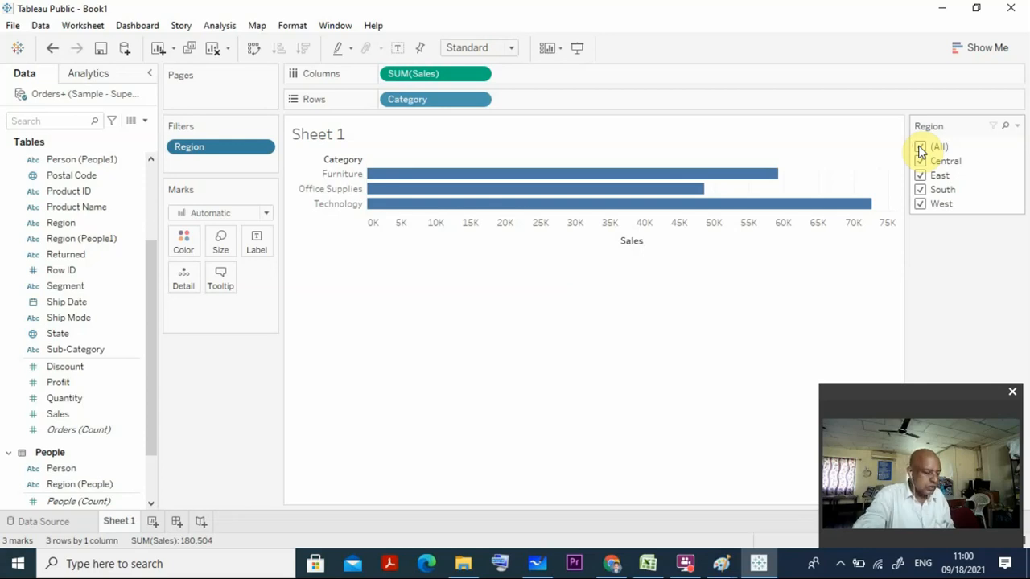
pyautogui.click(921, 148)
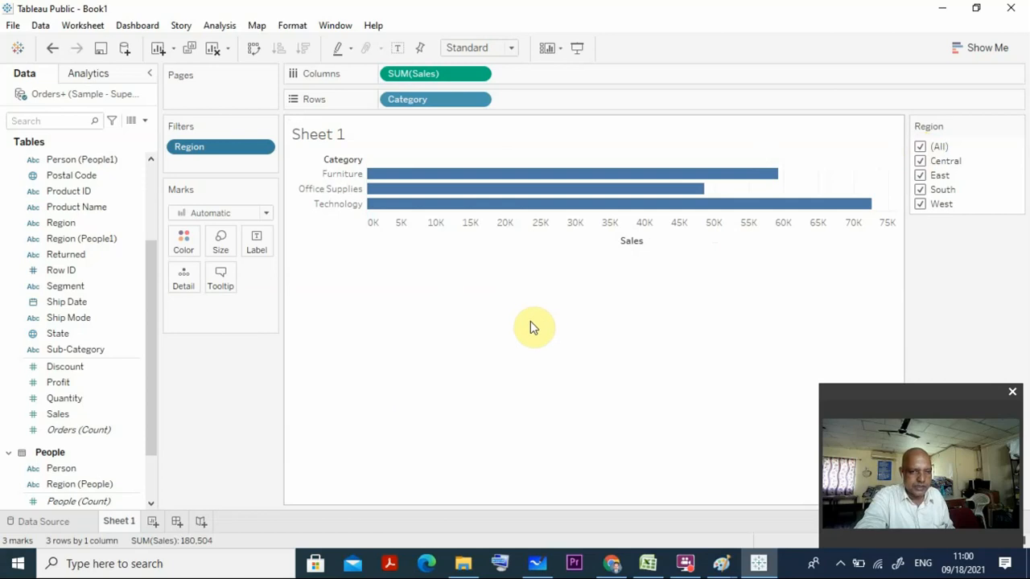
# Create a new dashboard and place Sheet 1 with its Region filter on the empty canvas.
pyautogui.click(177, 523)
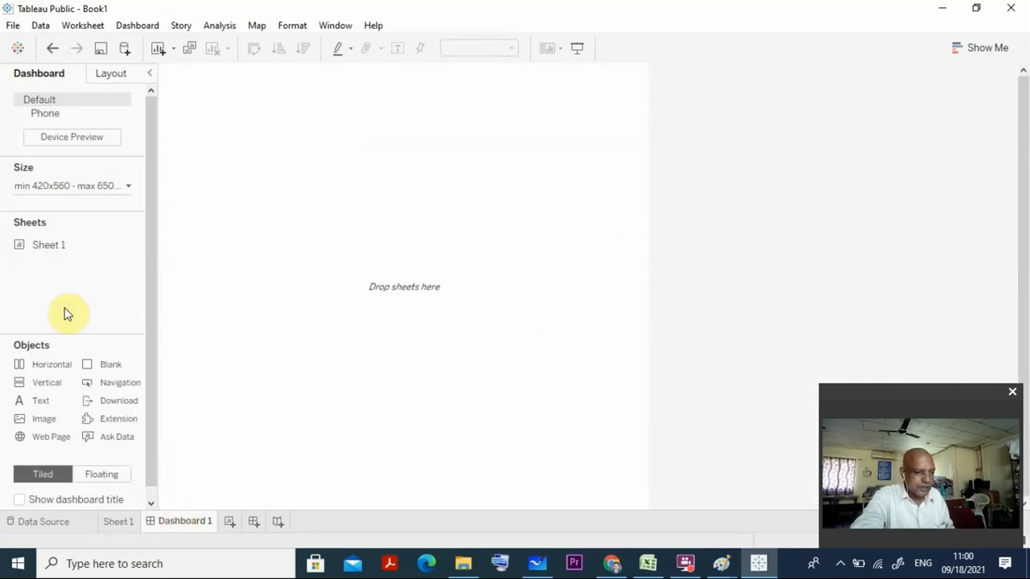
pyautogui.moveTo(46, 245)
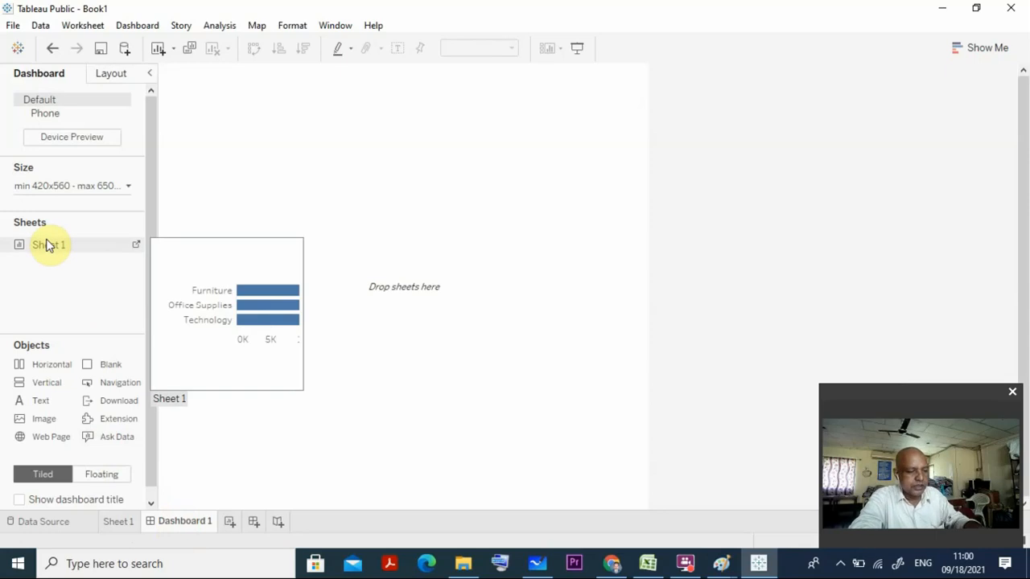
pyautogui.moveTo(49, 246); pyautogui.dragTo(272, 190)
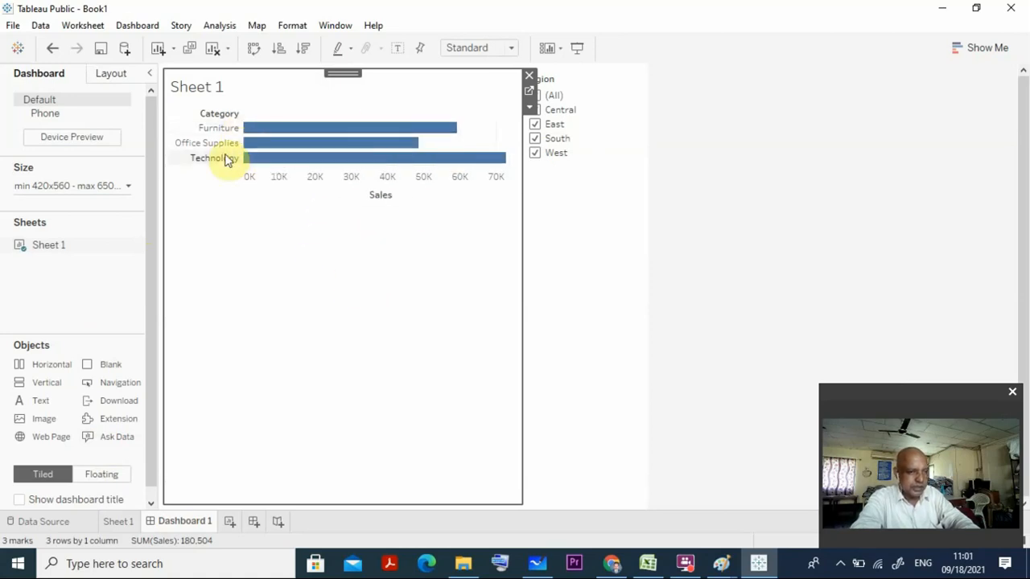
pyautogui.moveTo(276, 171)
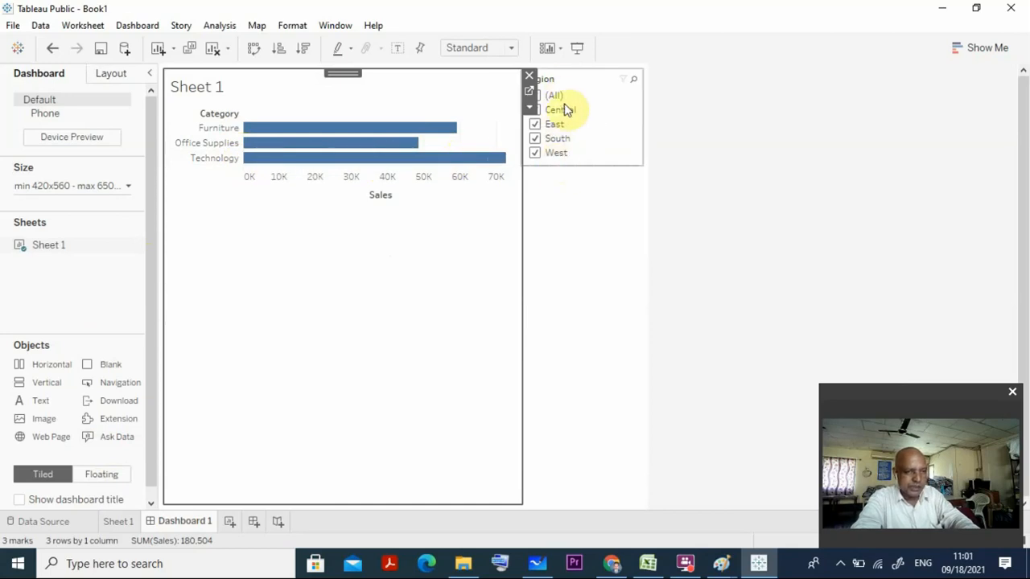
# Exclude the West and South regions with the dashboard's Region filter and check the Furniture bar's sales.
pyautogui.click(537, 142)
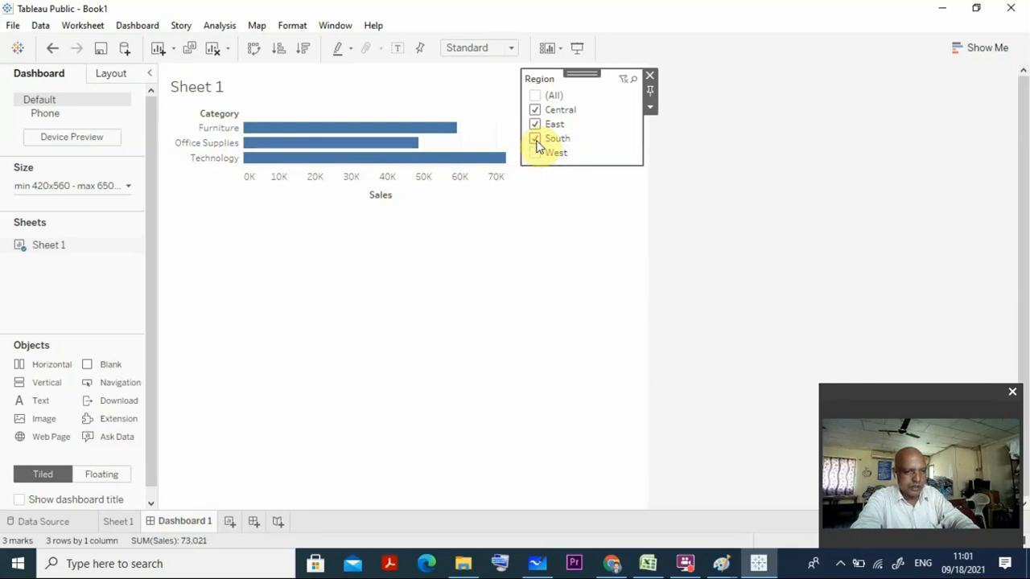
pyautogui.click(536, 143)
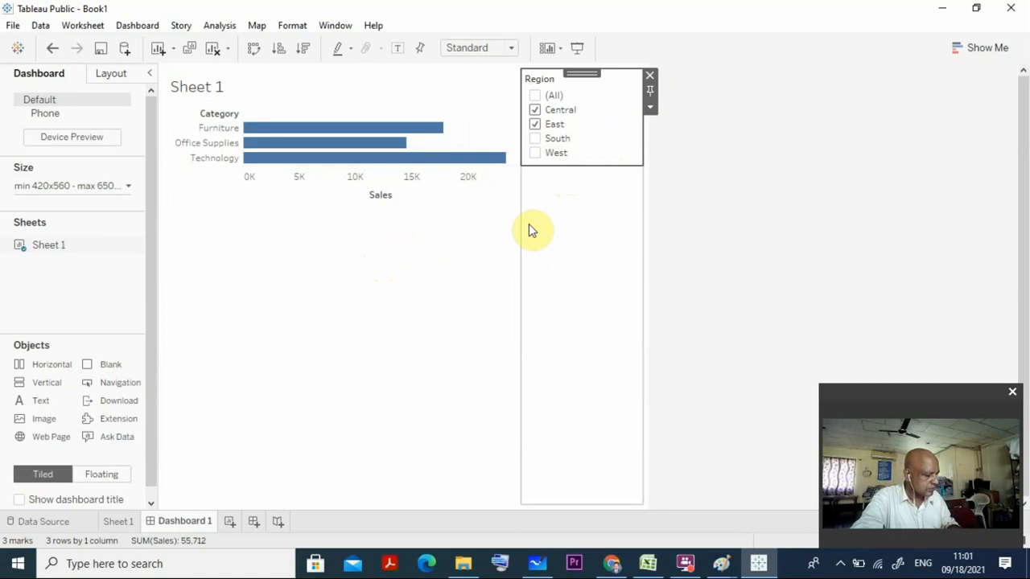
pyautogui.click(440, 223)
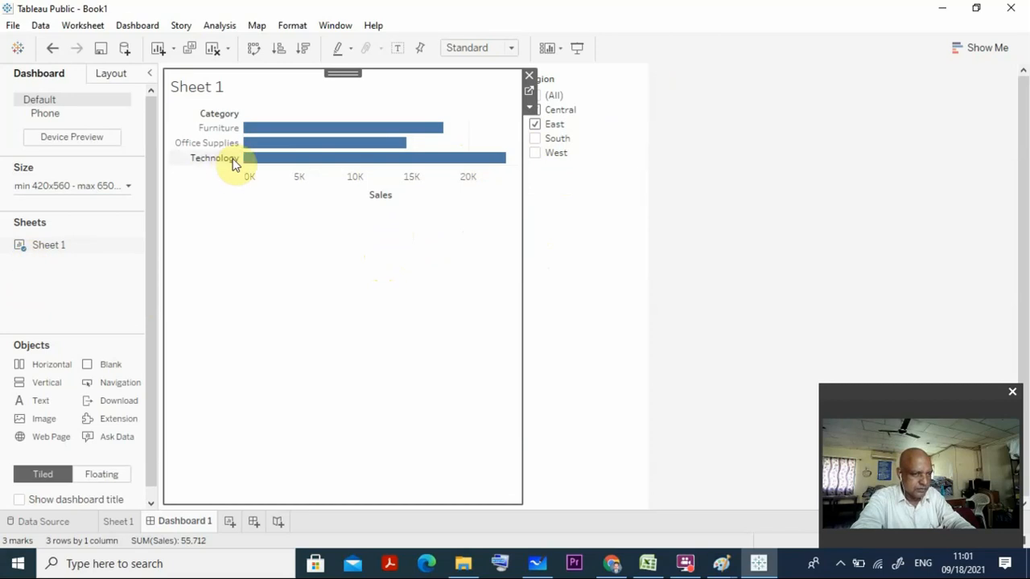
pyautogui.moveTo(320, 128)
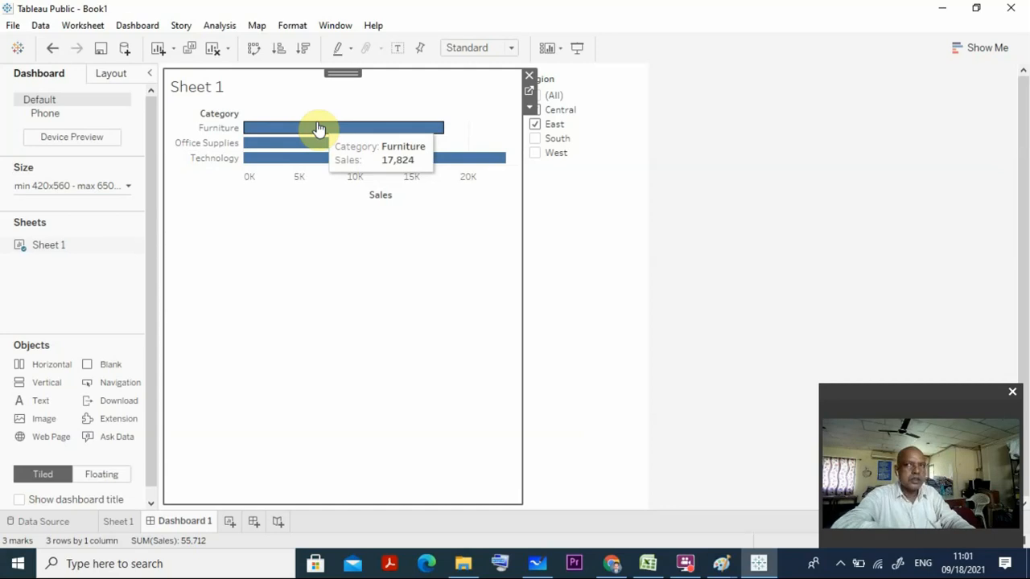
# Undo the exclusion of the South region, and remove the Region filter control from the dashboard.
pyautogui.hotkey('ctrl', 'z')
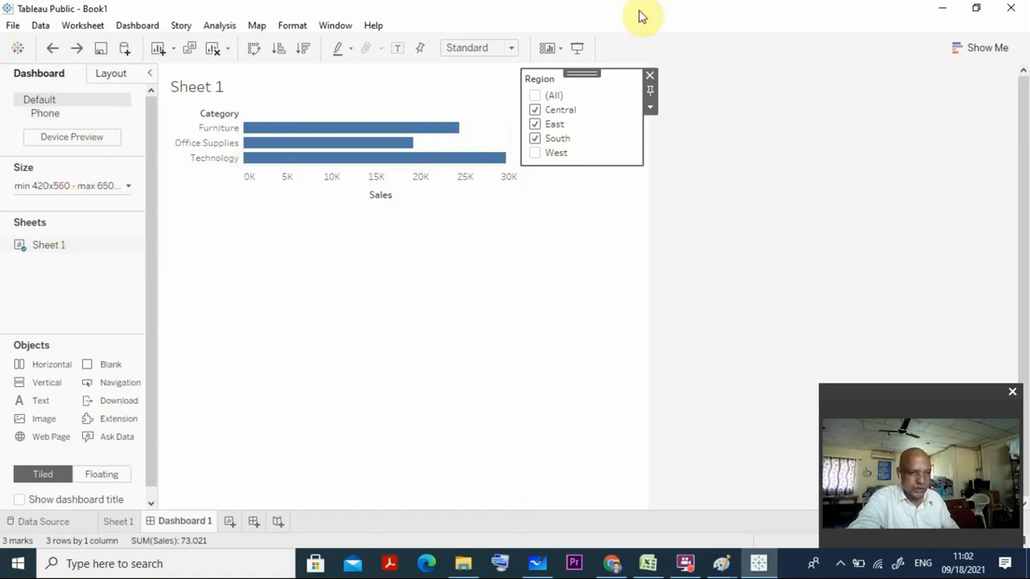
pyautogui.click(650, 75)
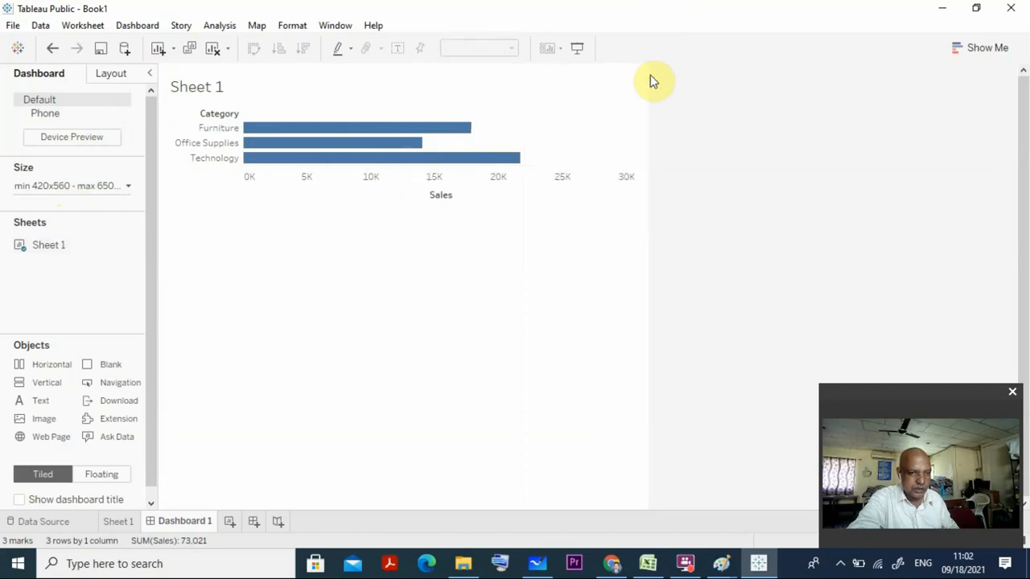
pyautogui.click(605, 100)
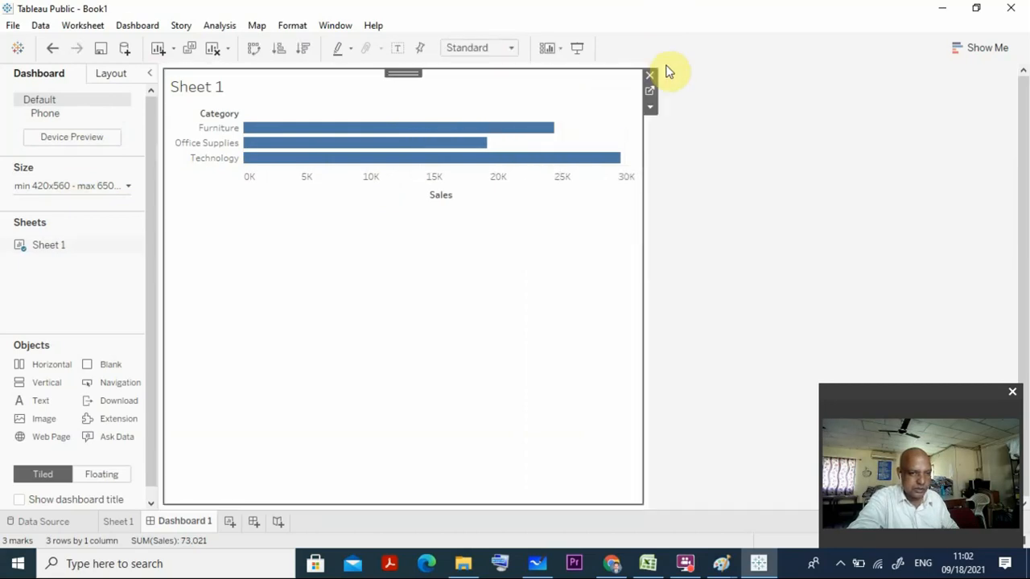
# Remove Sheet 1 from the dashboard and place it again as a small floating chart at the canvas's upper-left corner, with its Region filter.
pyautogui.click(649, 73)
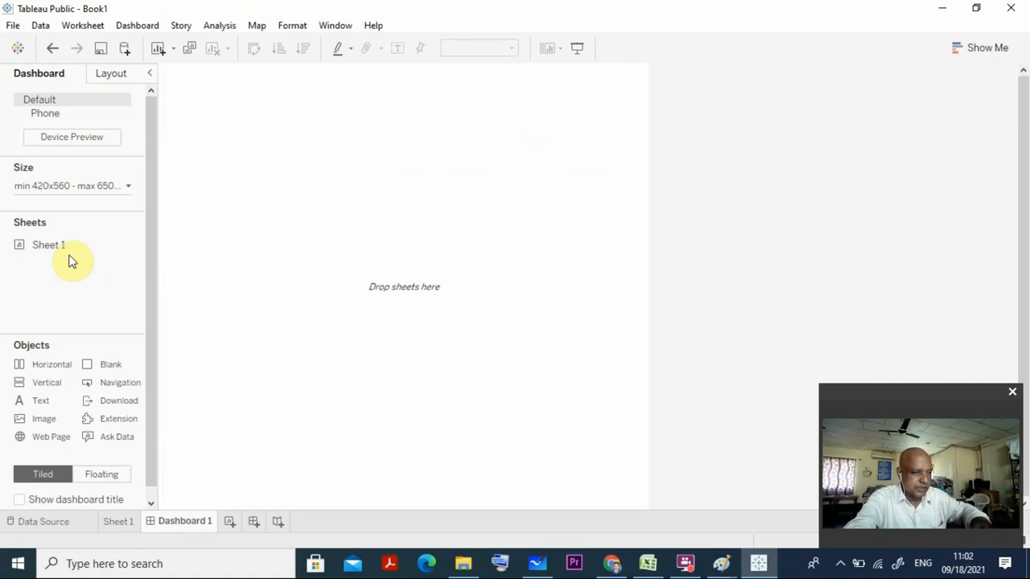
pyautogui.moveTo(42, 256)
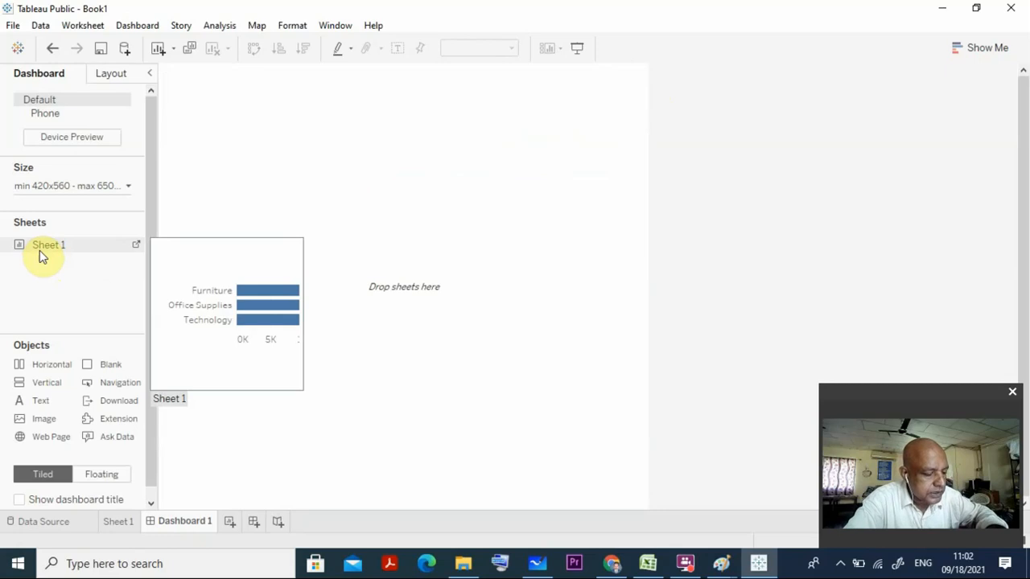
pyautogui.moveTo(40, 250); pyautogui.dragTo(176, 78)
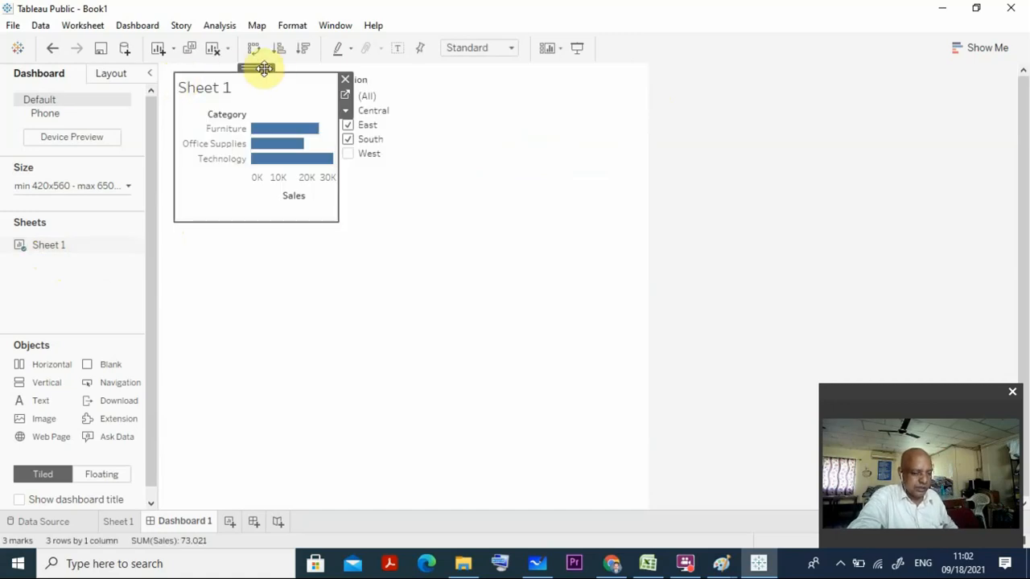
# Move Sheet 1 down on the canvas and shift the Region filter to the canvas's upper-right area.
pyautogui.moveTo(264, 67); pyautogui.dragTo(284, 192)
pyautogui.click(385, 82)
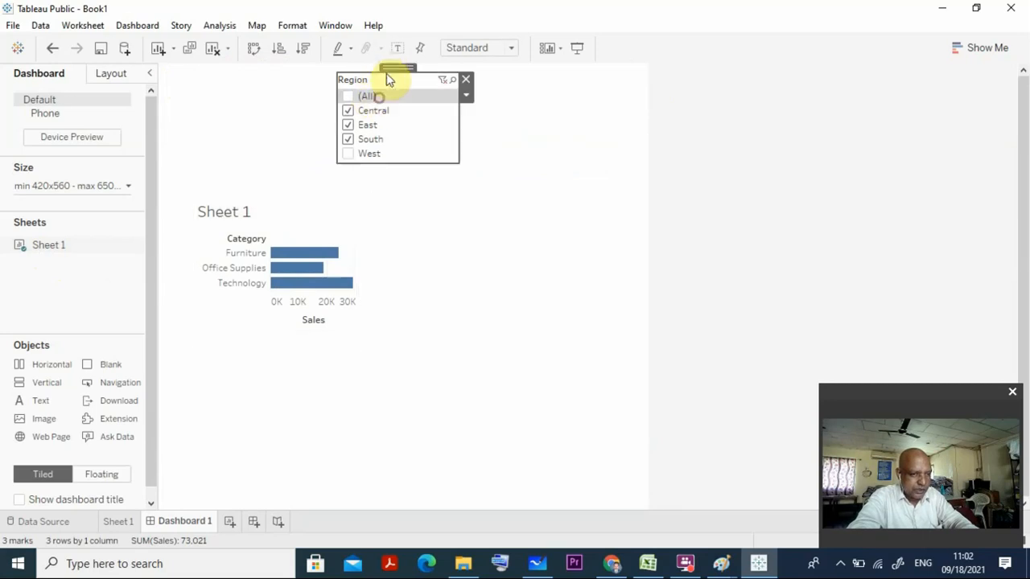
pyautogui.moveTo(389, 64); pyautogui.dragTo(563, 74)
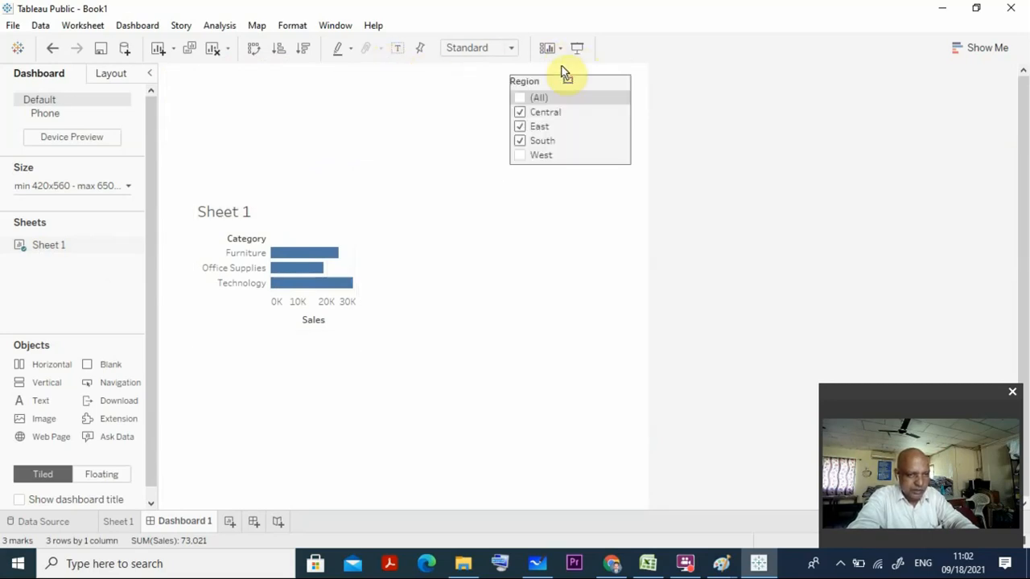
# Move Sheet 1 back to the canvas's upper-left corner and widen it up to the Region filter.
pyautogui.click(328, 250)
pyautogui.moveTo(278, 190); pyautogui.dragTo(253, 70)
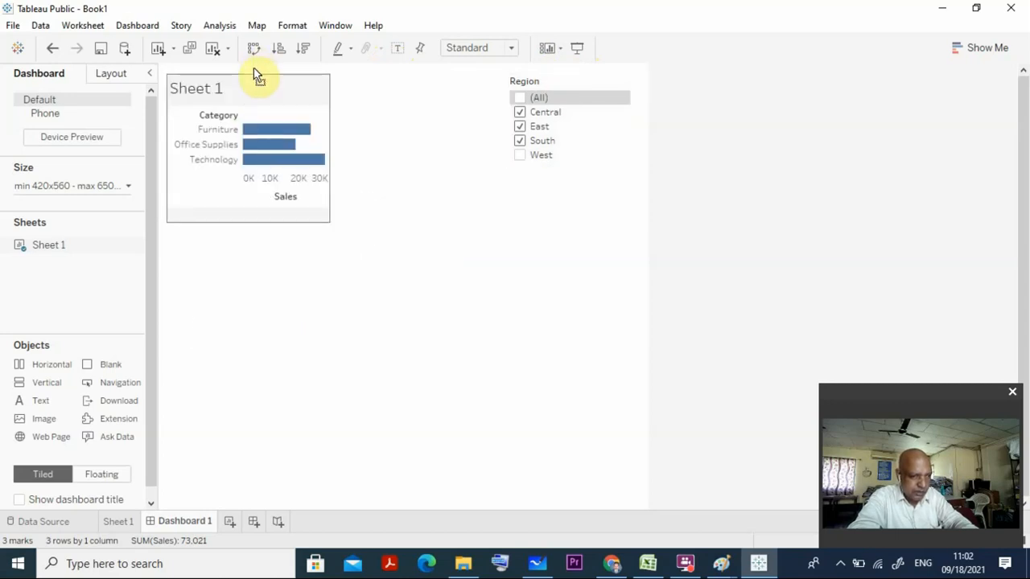
pyautogui.click(330, 211)
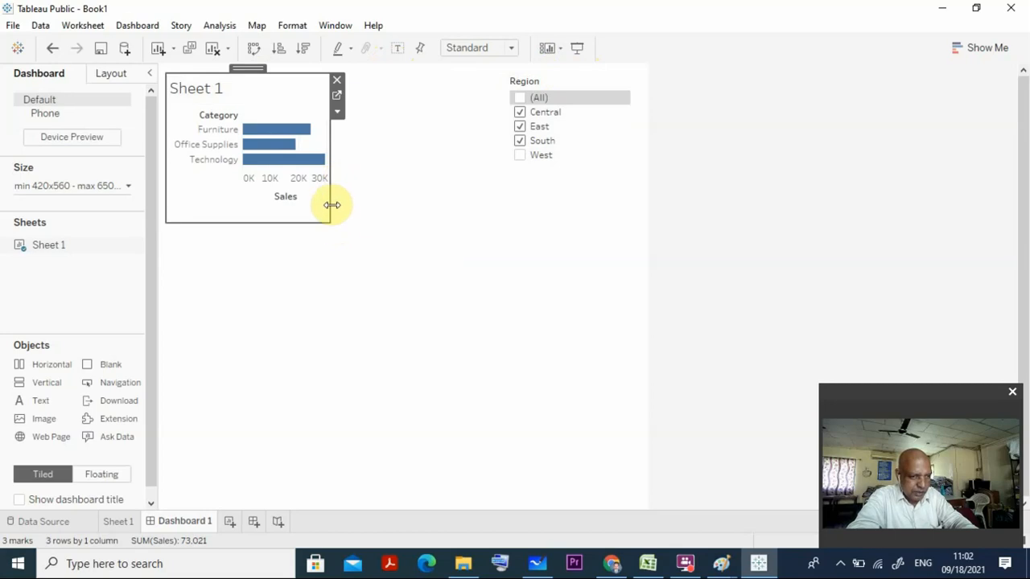
pyautogui.moveTo(331, 205); pyautogui.dragTo(501, 145)
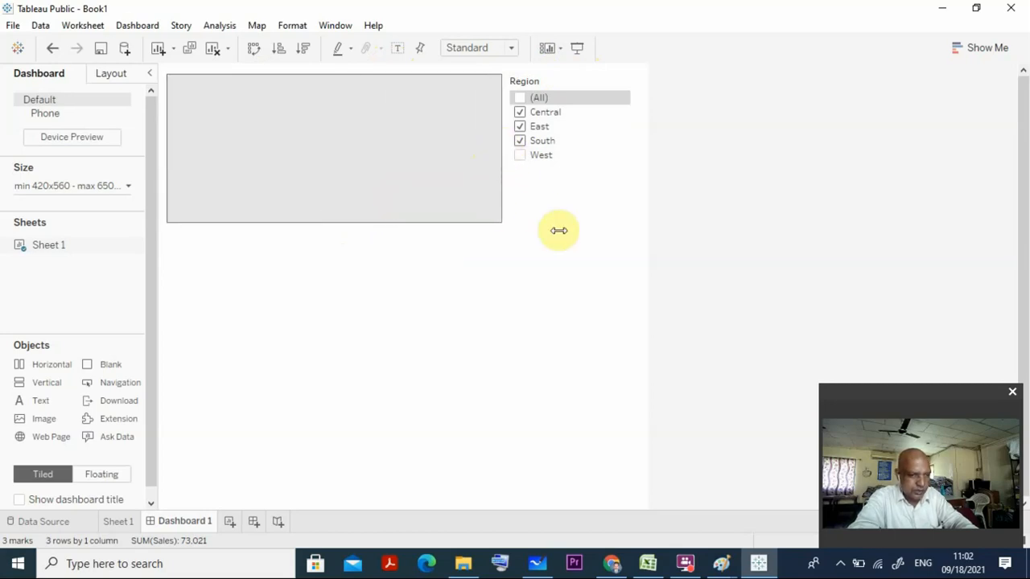
pyautogui.moveTo(559, 231); pyautogui.dragTo(561, 235)
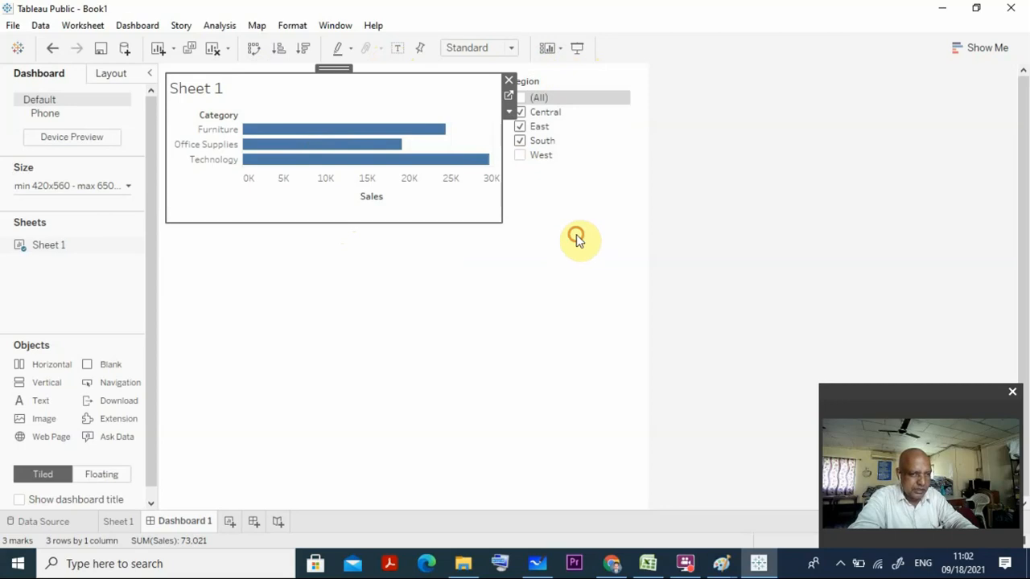
pyautogui.click(576, 239)
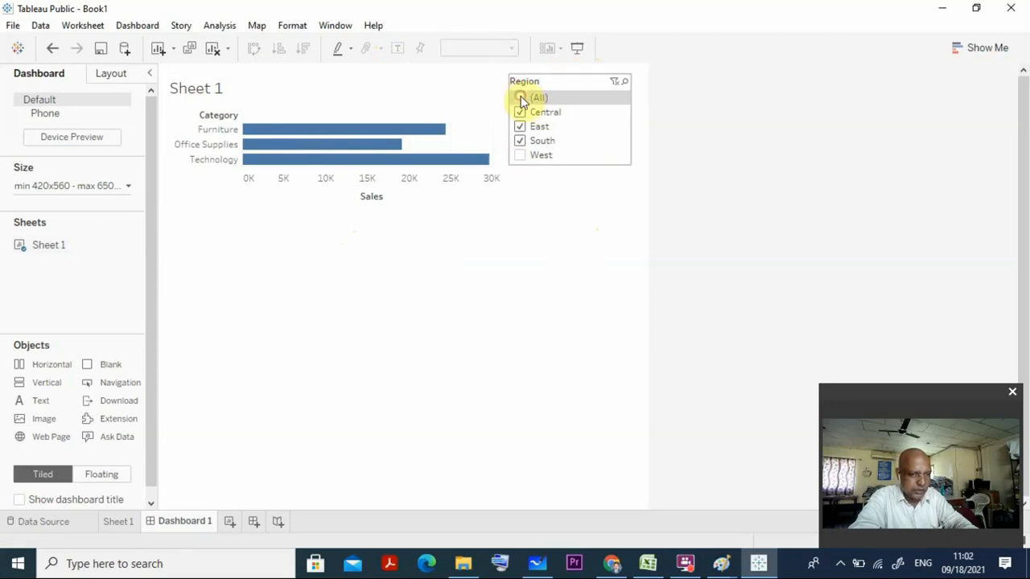
# Include all regions in the dashboard's Region filter and examine the category sales bars.
pyautogui.click(521, 98)
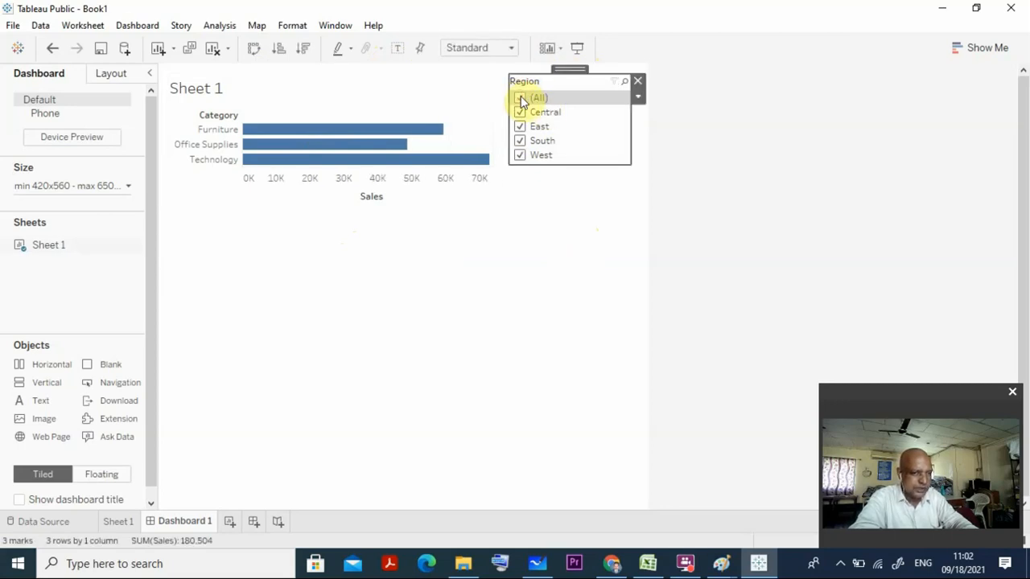
pyautogui.click(519, 155)
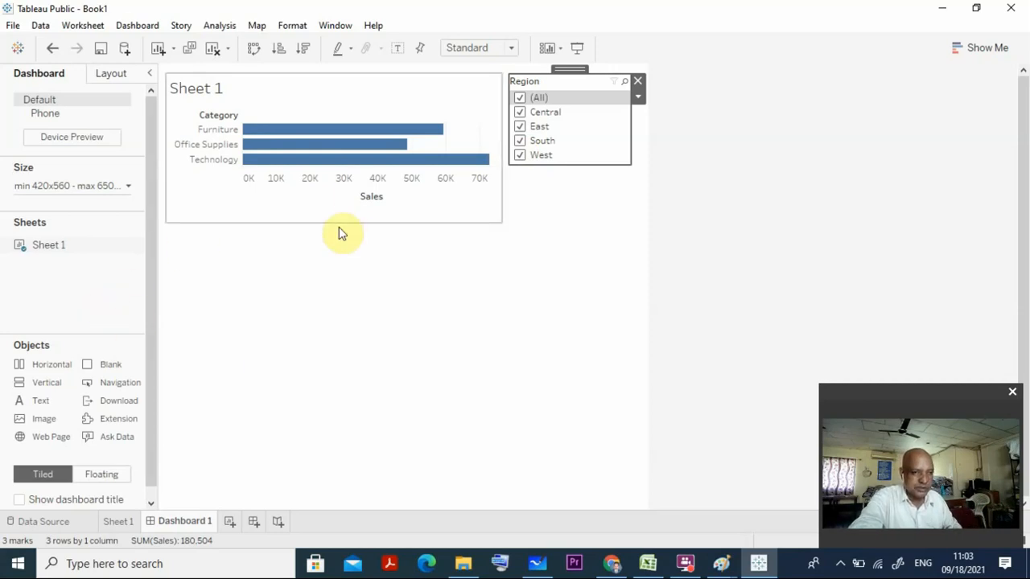
pyautogui.moveTo(288, 174)
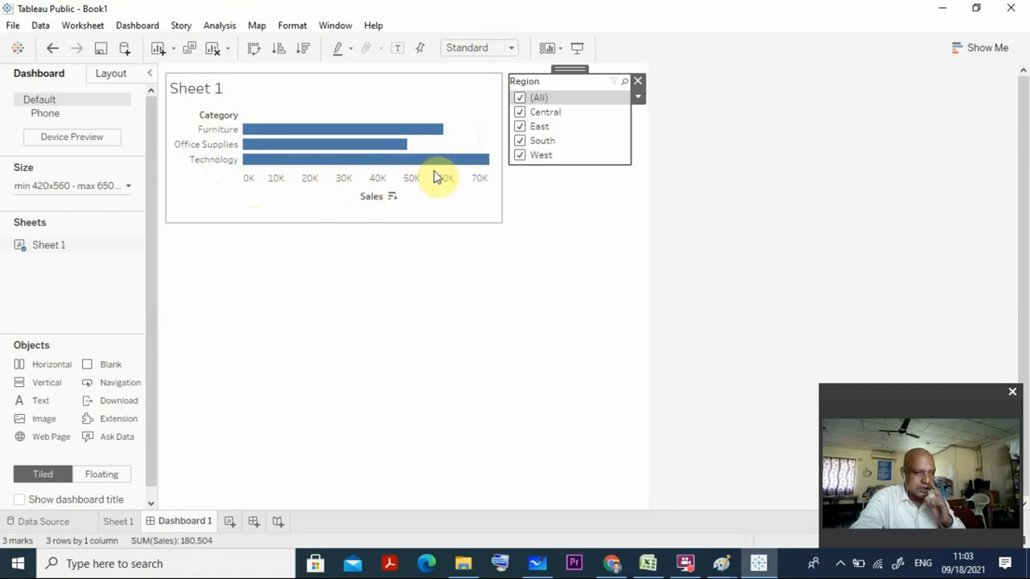
pyautogui.moveTo(356, 155)
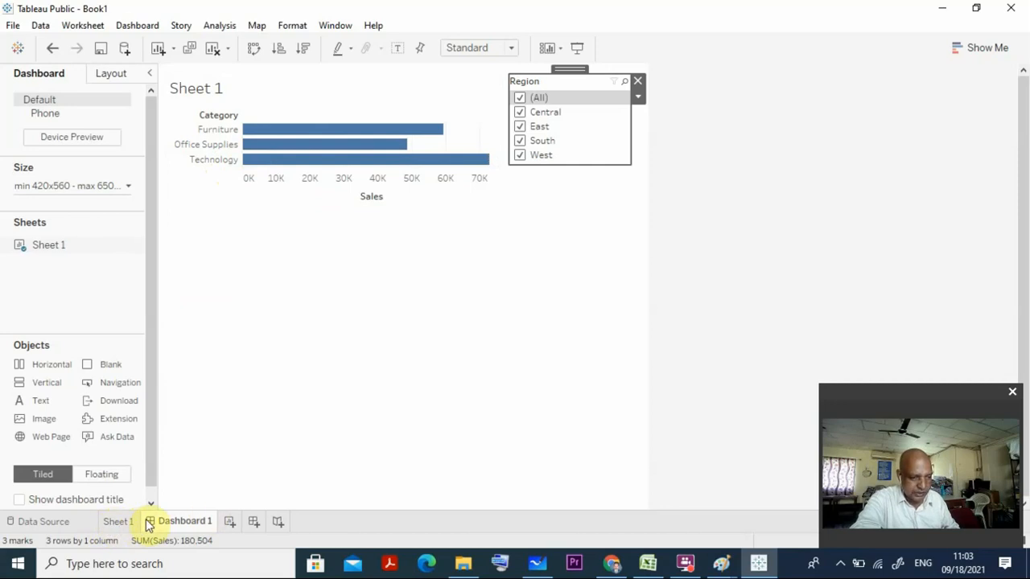
# Create a new worksheet and chart Sales on rows against the year of Order Date on columns.
pyautogui.click(230, 523)
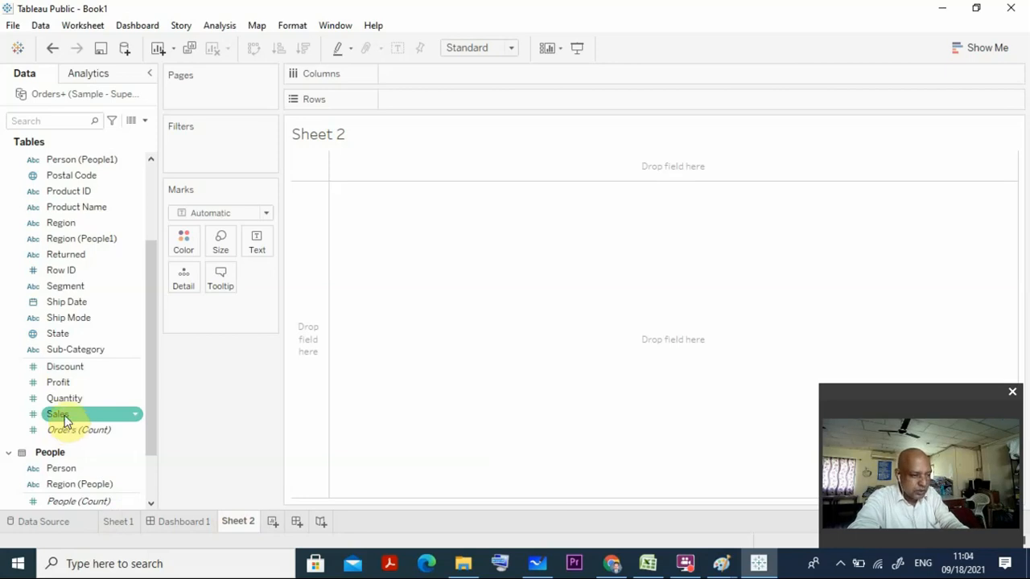
pyautogui.moveTo(65, 417); pyautogui.dragTo(407, 105)
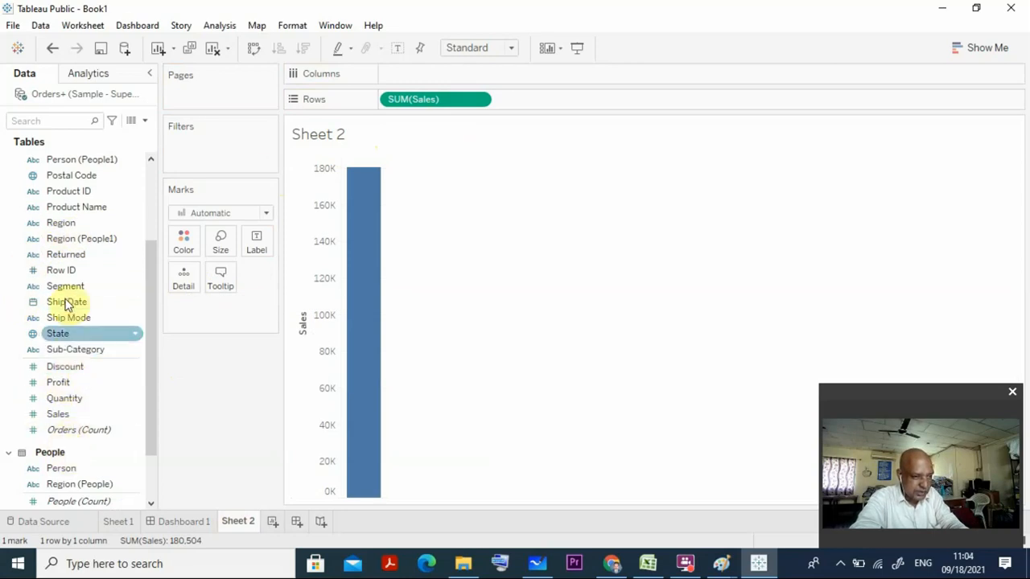
pyautogui.scroll(3, 69, 303)
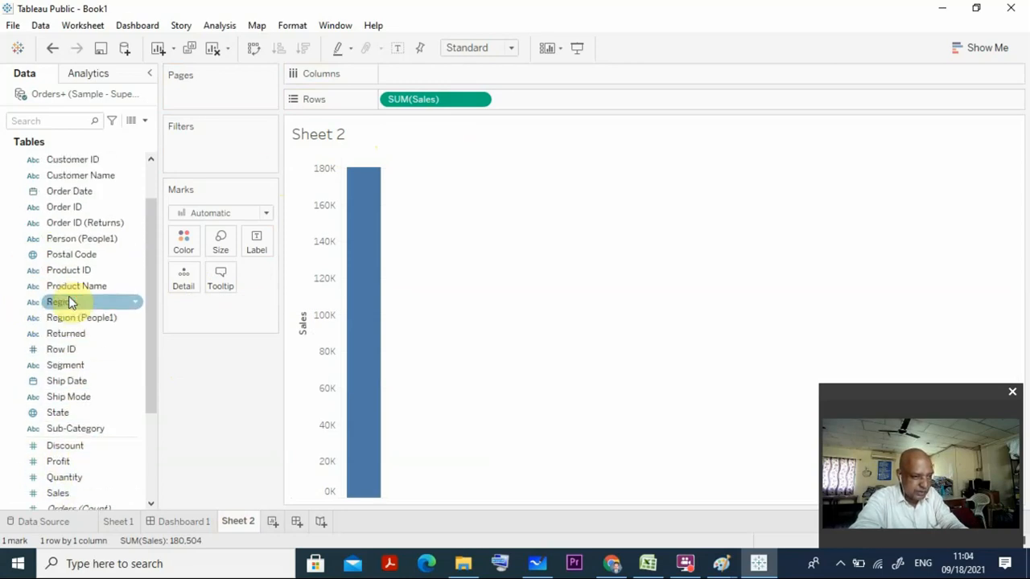
pyautogui.moveTo(78, 193); pyautogui.dragTo(435, 78)
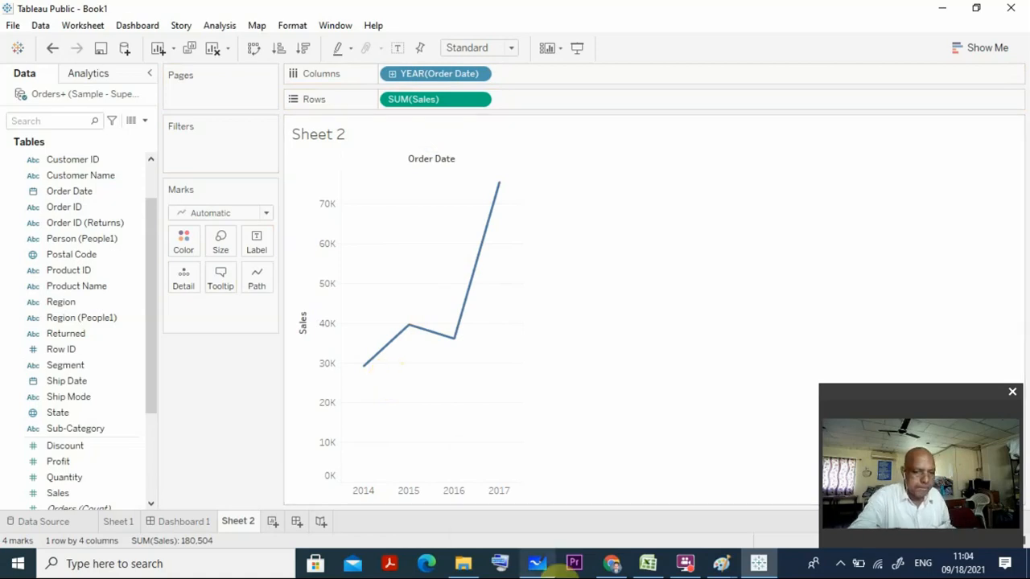
pyautogui.click(840, 563)
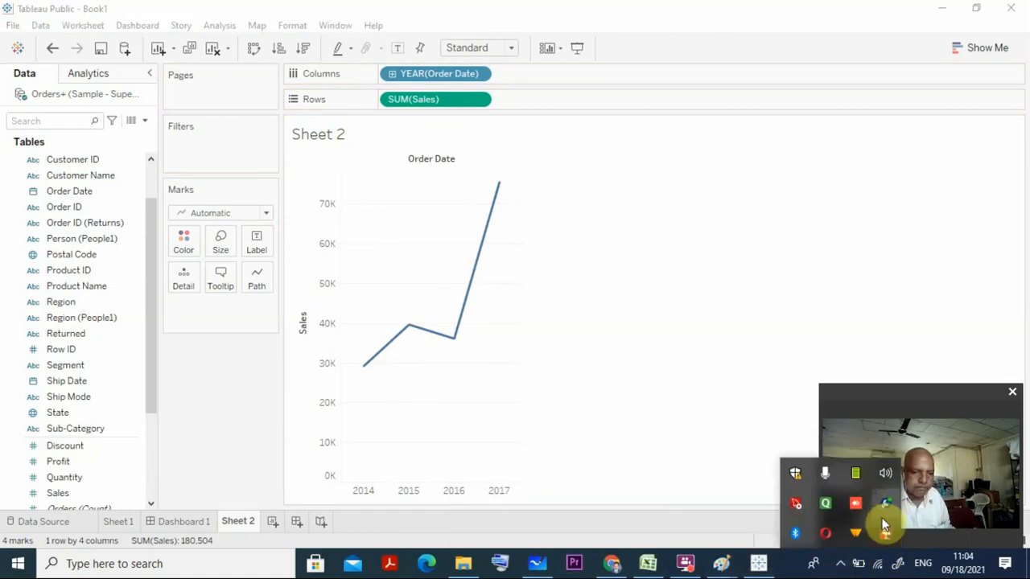
pyautogui.rightClick(884, 535)
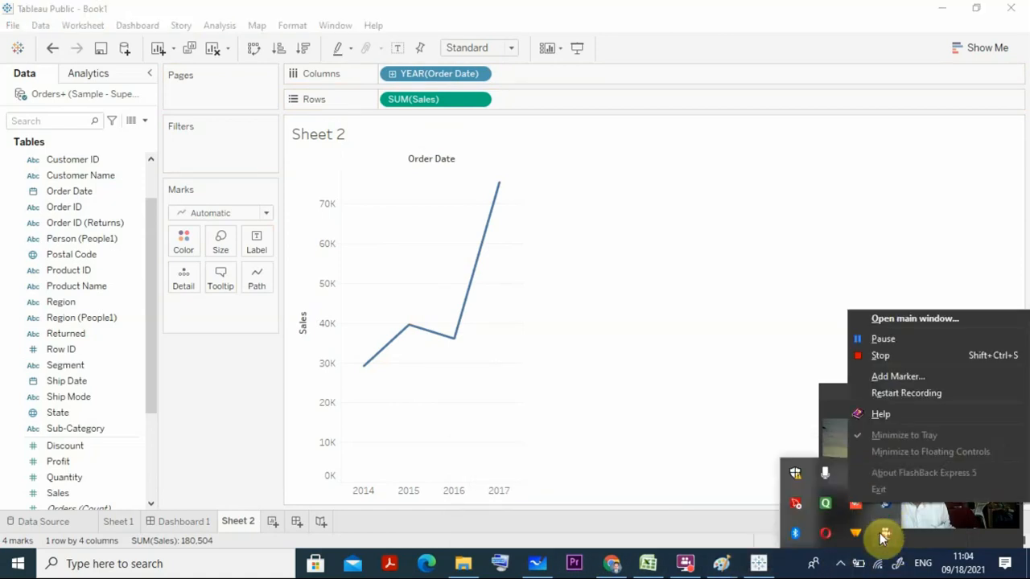
pyautogui.click(885, 339)
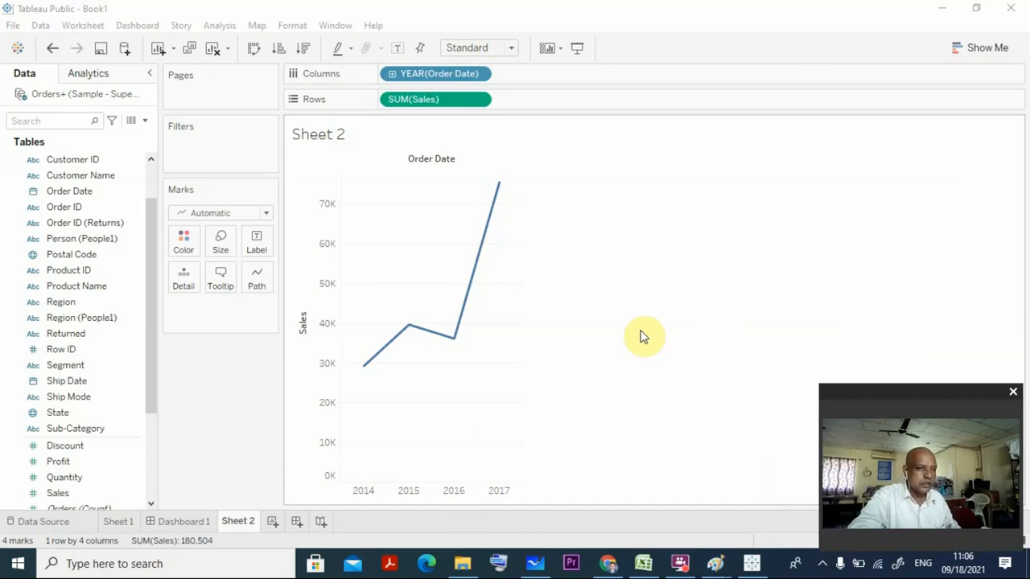
# Drill the Order Date down to quarter and month, and remove the quarter level so only year and month remain.
pyautogui.click(392, 74)
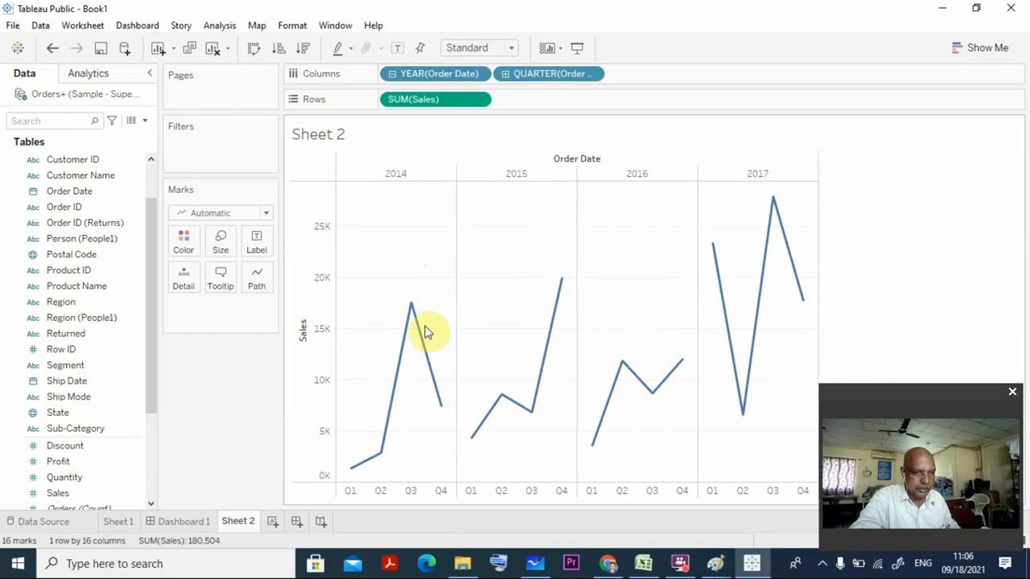
pyautogui.click(506, 74)
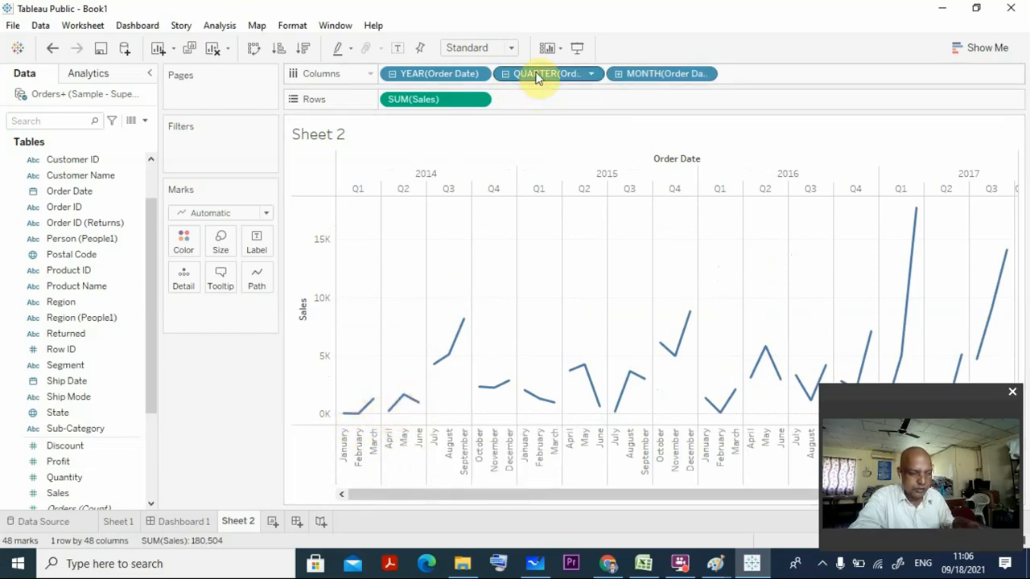
pyautogui.moveTo(535, 78); pyautogui.dragTo(23, 311)
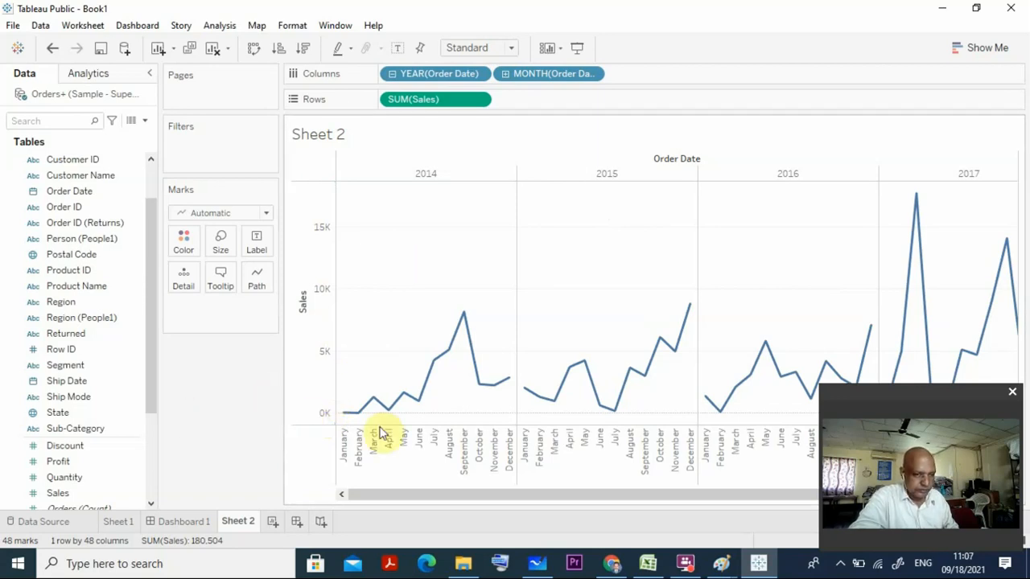
# Place Sheet 2 as a floating chart below Sheet 1 on Dashboard 1 and widen it across the canvas.
pyautogui.click(184, 524)
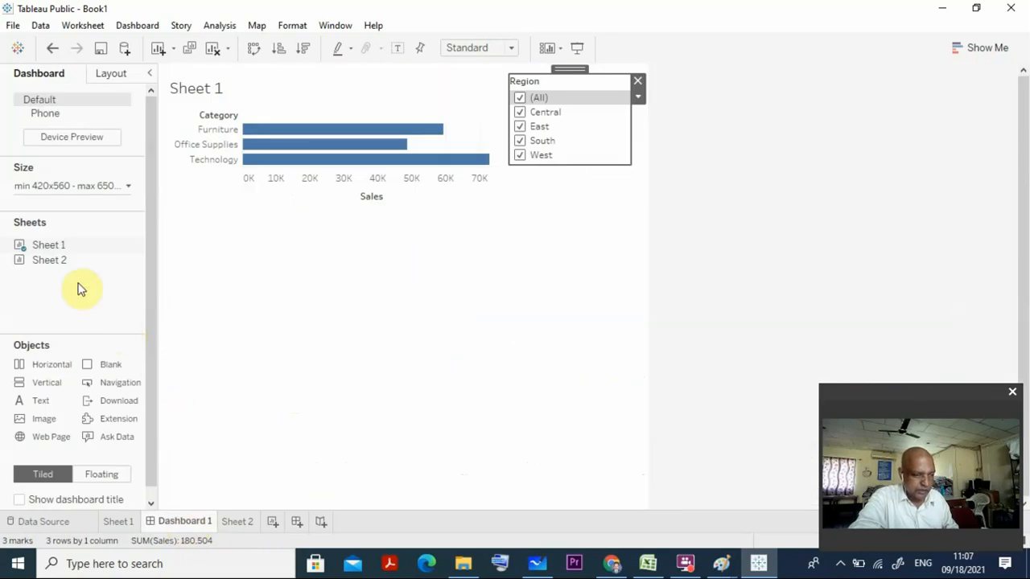
pyautogui.moveTo(63, 268)
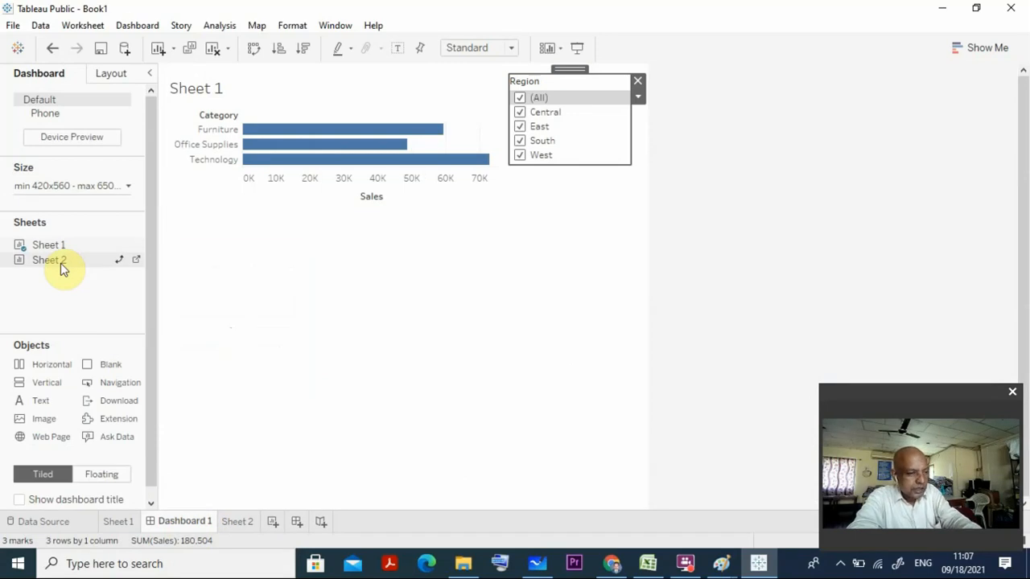
pyautogui.moveTo(60, 264); pyautogui.dragTo(188, 218)
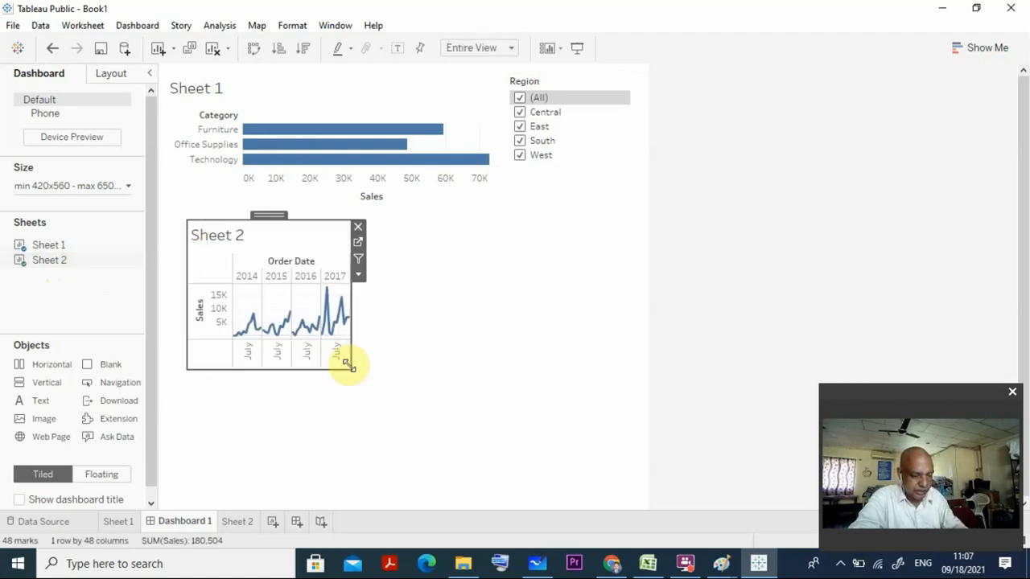
pyautogui.moveTo(347, 364); pyautogui.dragTo(636, 340)
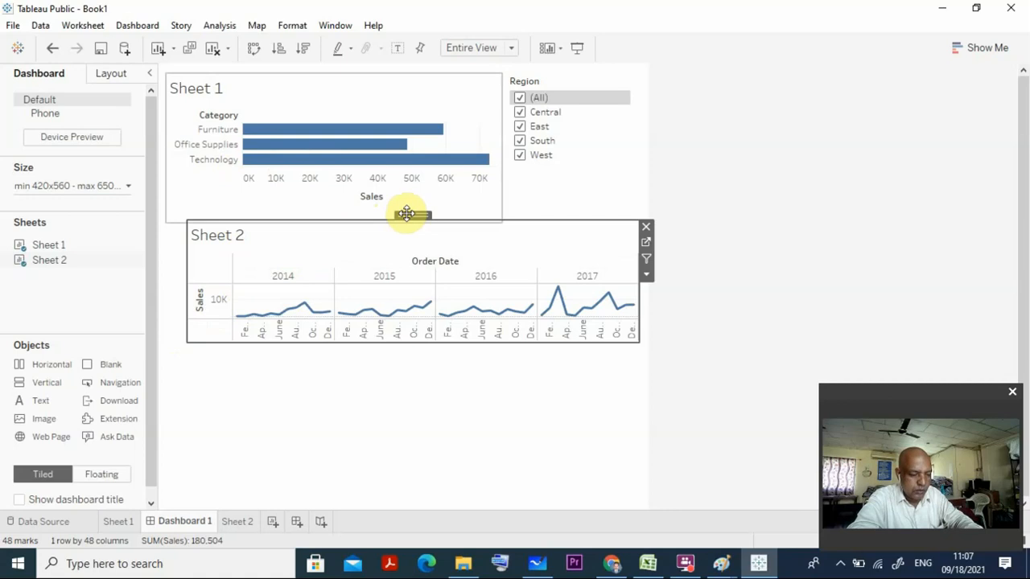
# Sort Sheet 1's categories by descending sales, and shift both sheets and the Region filter down to free space along the canvas's upper edge.
pyautogui.moveTo(406, 213); pyautogui.dragTo(391, 265)
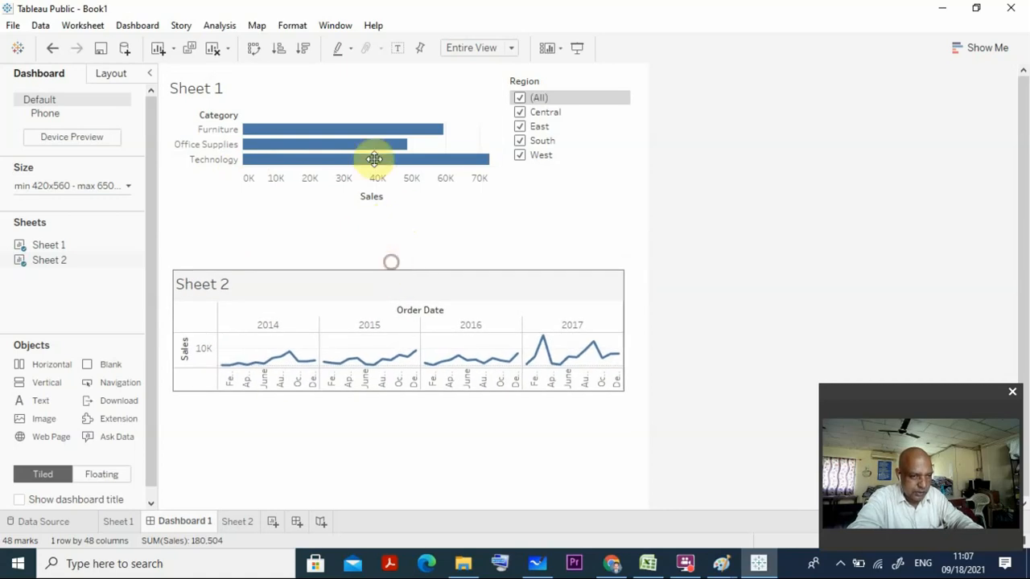
pyautogui.click(371, 115)
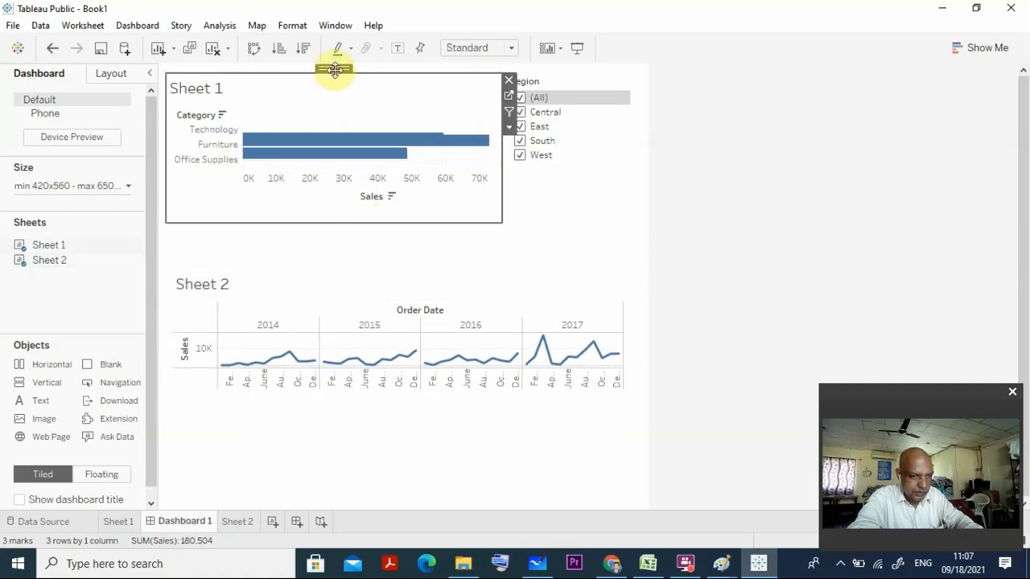
pyautogui.moveTo(335, 70); pyautogui.dragTo(337, 105)
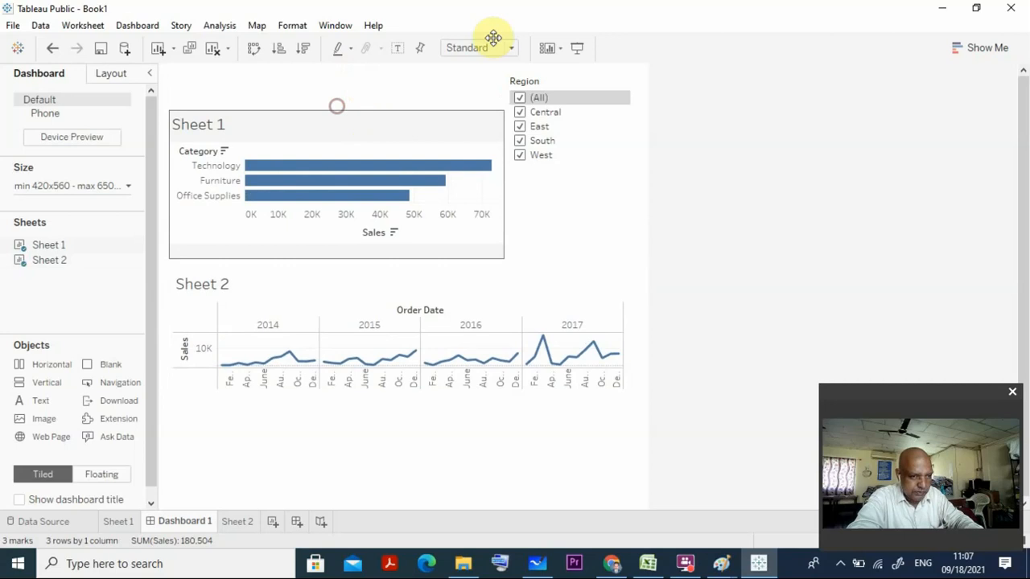
pyautogui.click(553, 79)
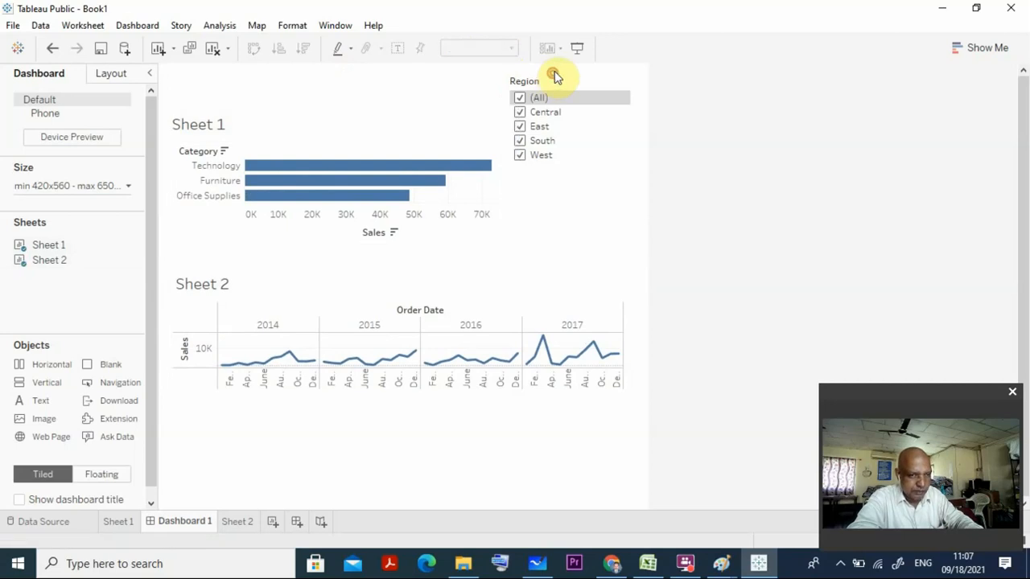
pyautogui.moveTo(564, 70); pyautogui.dragTo(567, 120)
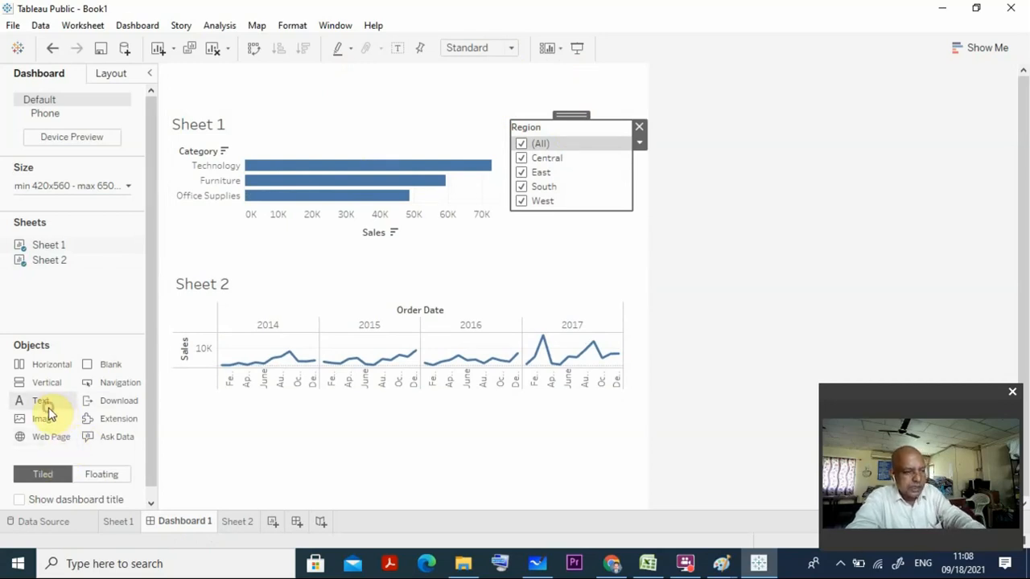
# Add a text object along the dashboard's upper edge, above Sheet 1, with the text "Dashboard Number1".
pyautogui.moveTo(46, 398); pyautogui.dragTo(179, 69)
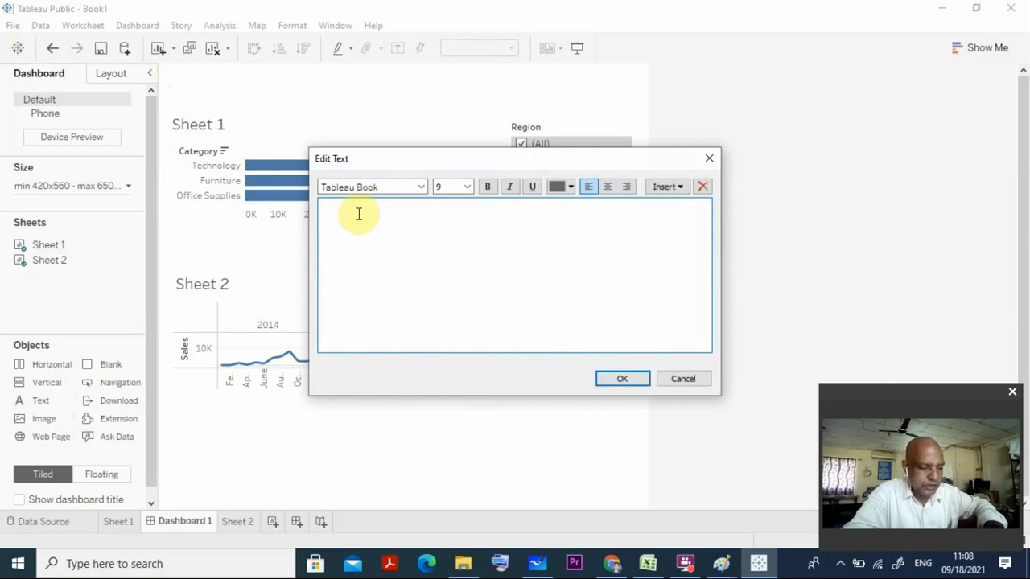
pyautogui.press('capslock')
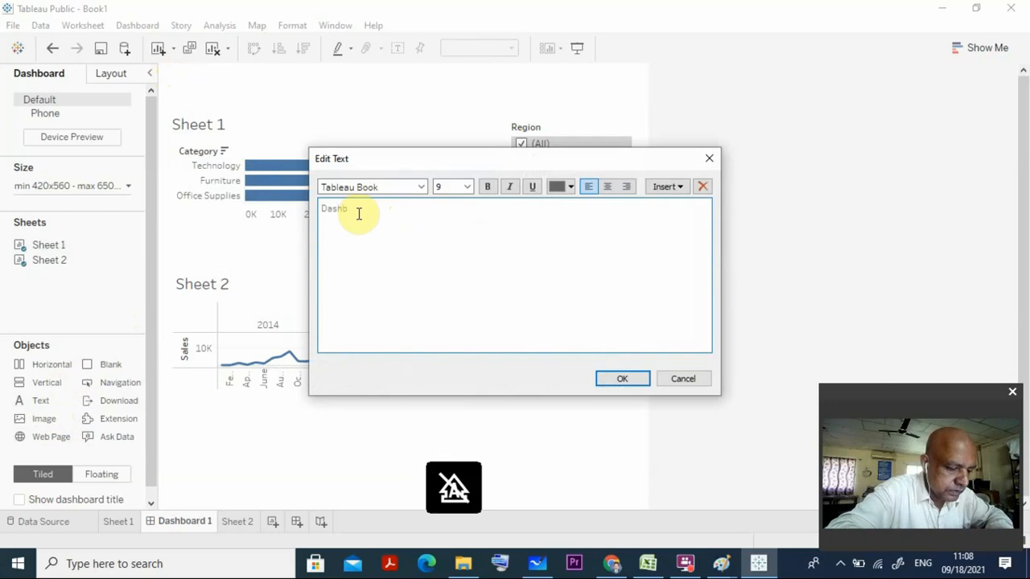
pyautogui.write('ard')
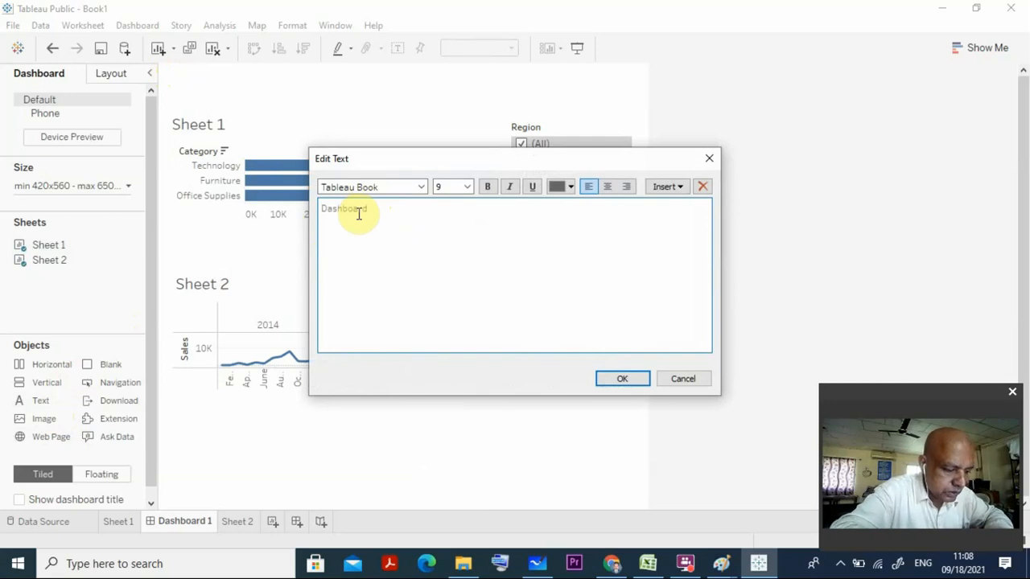
pyautogui.press('capslock')
pyautogui.write('Number1')
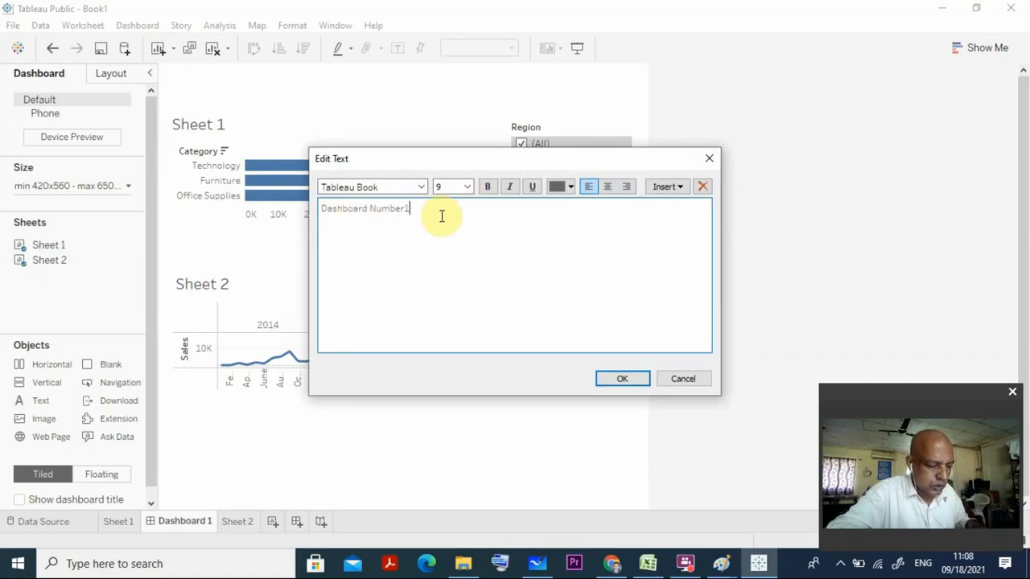
# Format the "Dashboard Number1" text as size 14, red and bold, and apply it.
pyautogui.hotkey('ctrl', 'a')
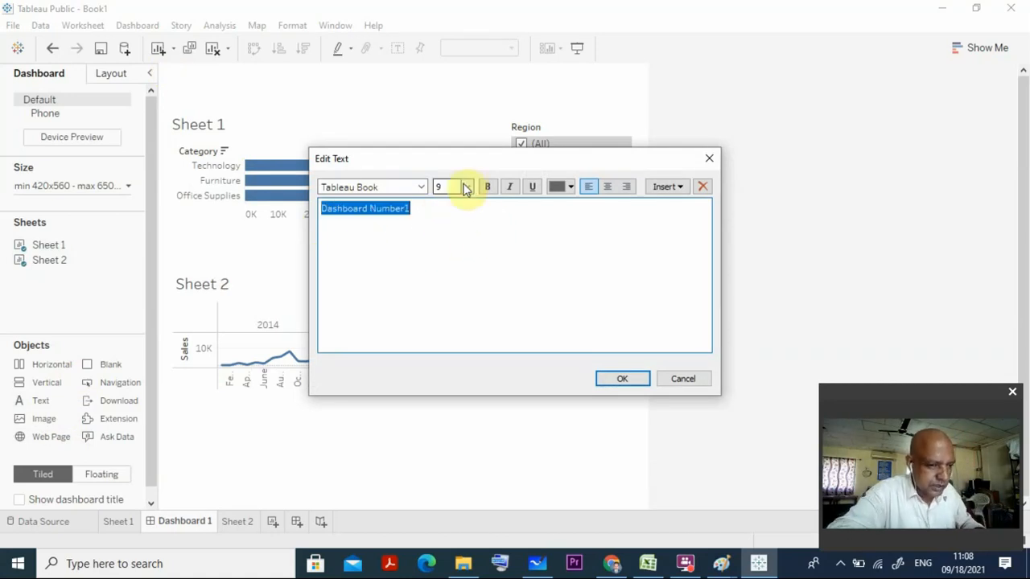
pyautogui.click(466, 188)
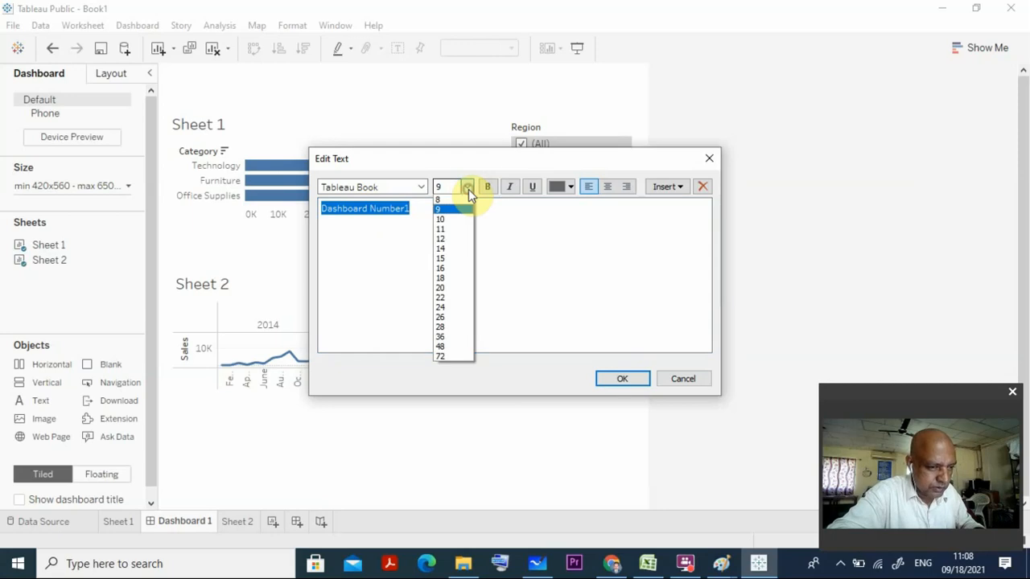
pyautogui.click(447, 249)
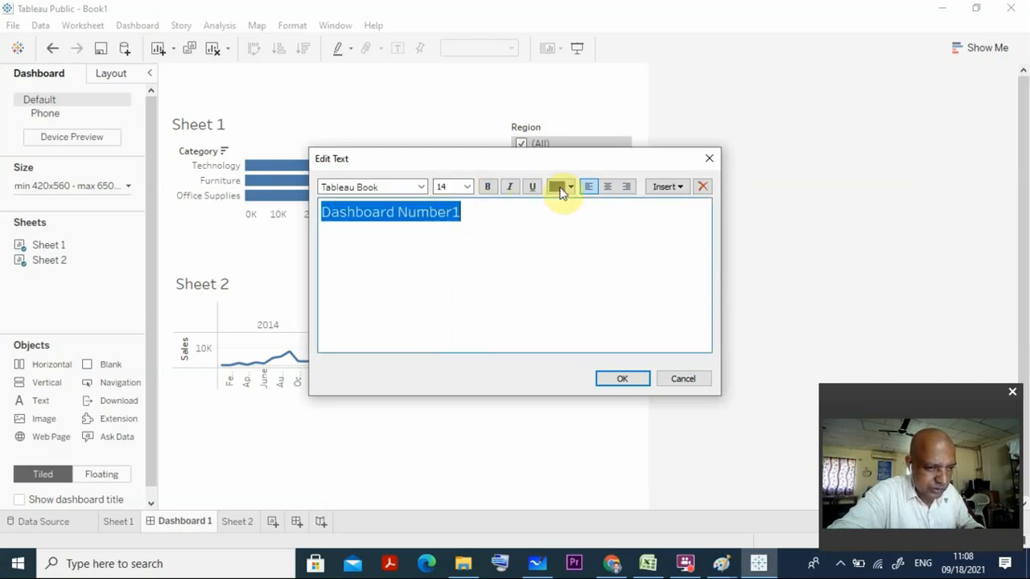
pyautogui.click(570, 191)
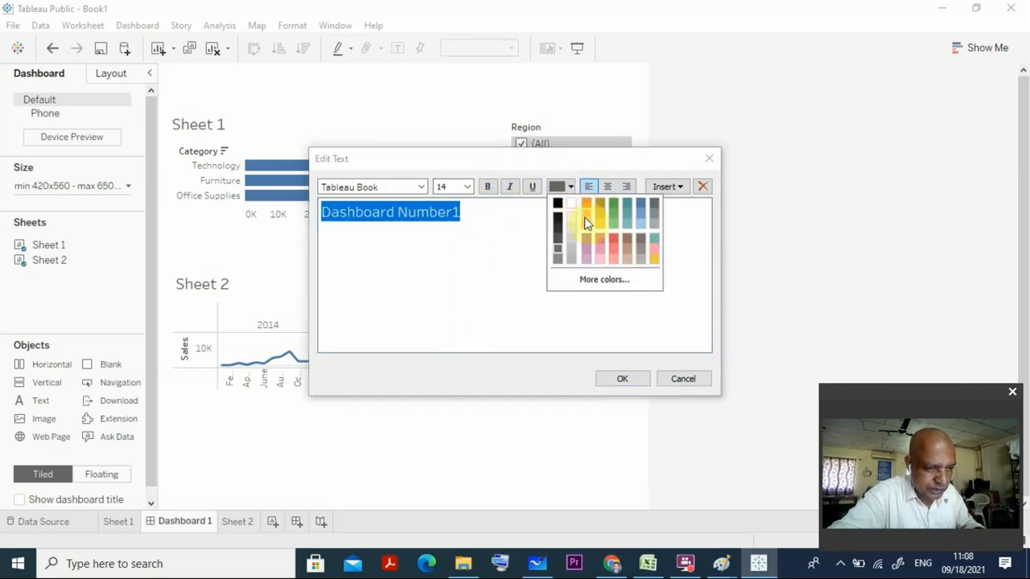
pyautogui.click(613, 237)
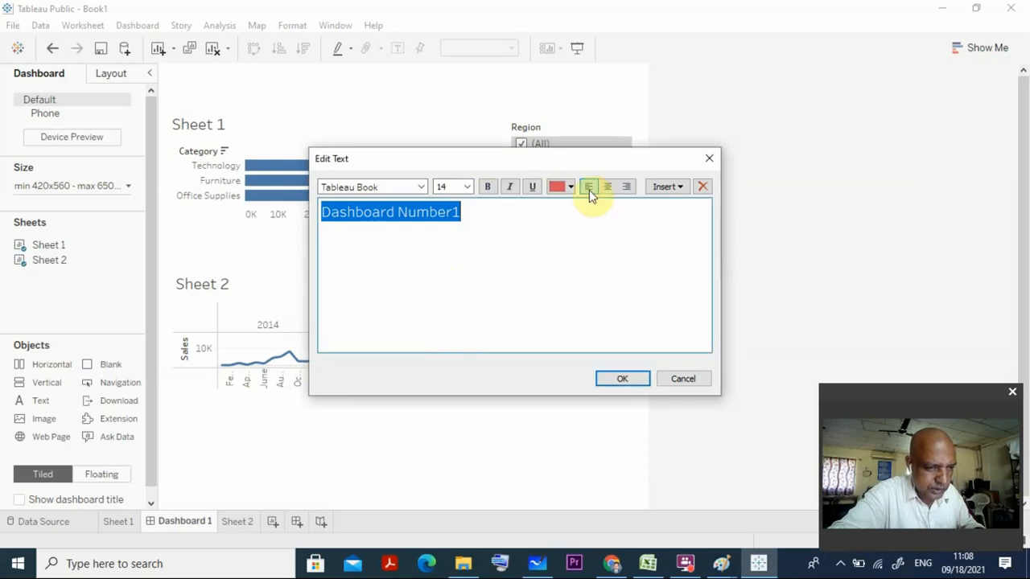
pyautogui.click(491, 187)
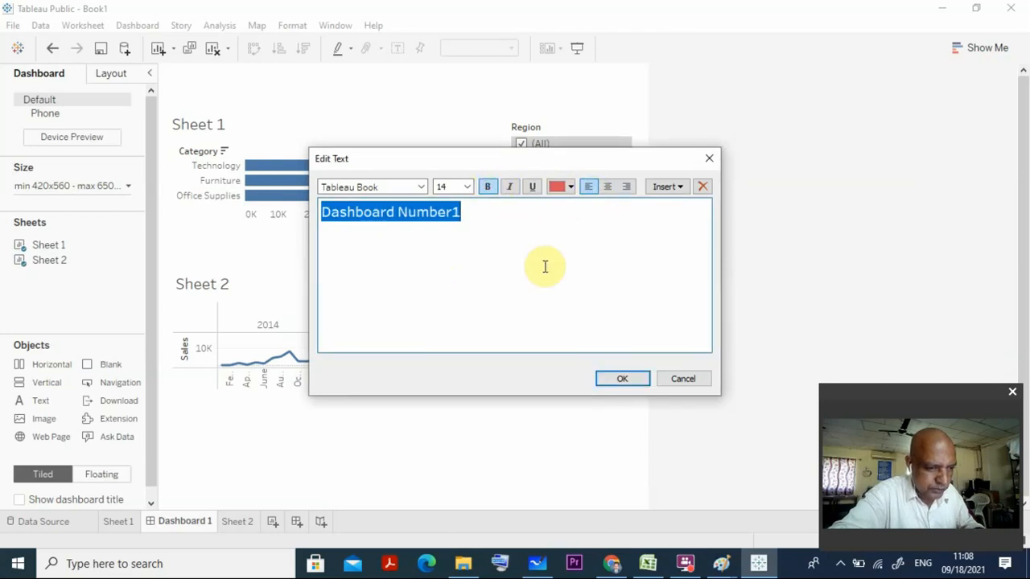
pyautogui.click(623, 382)
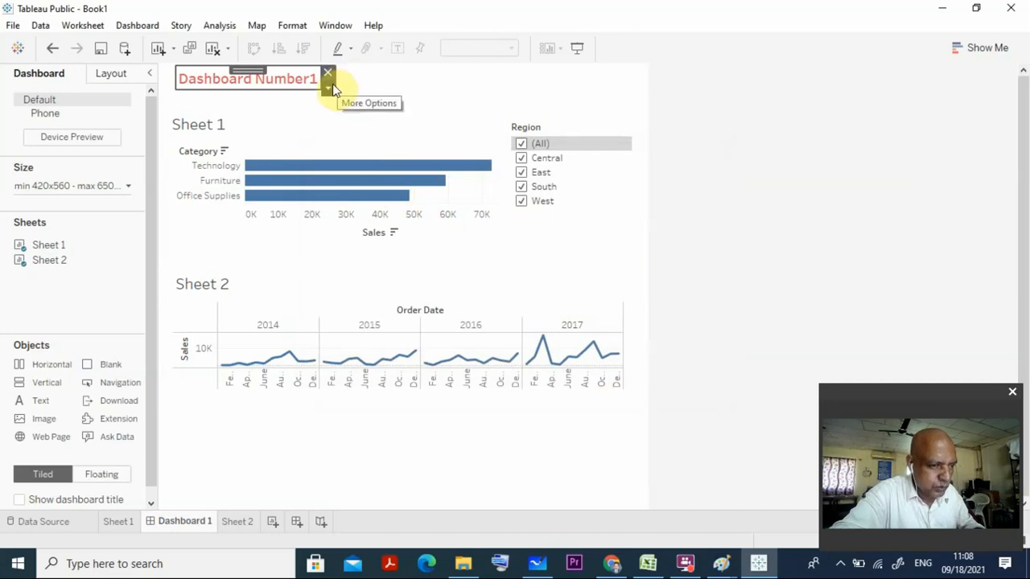
# Widen the dashboard heading's text box so it spans most of the canvas width, and deselect it.
pyautogui.click(323, 78)
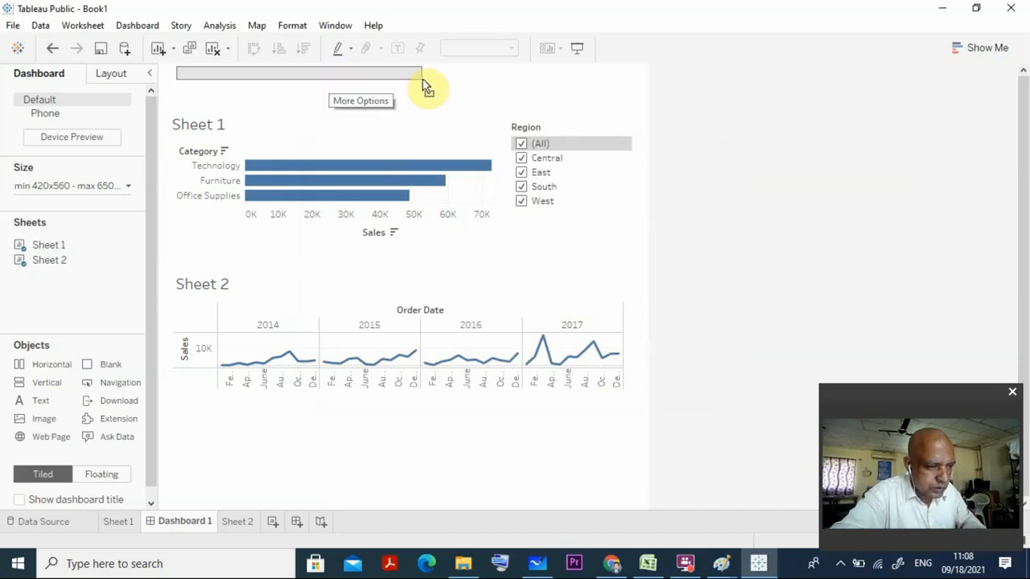
pyautogui.moveTo(563, 102); pyautogui.dragTo(587, 94)
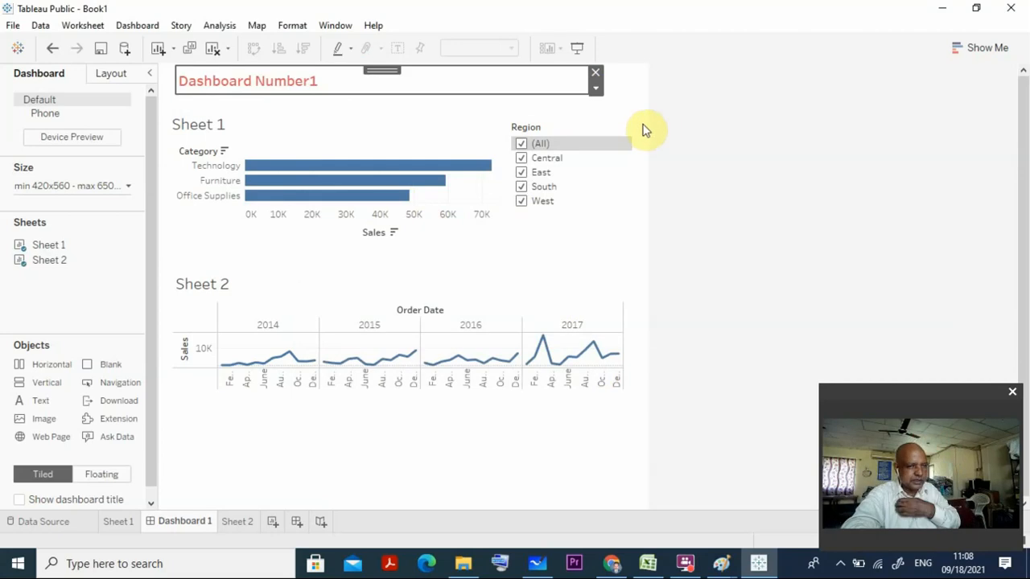
pyautogui.click(696, 127)
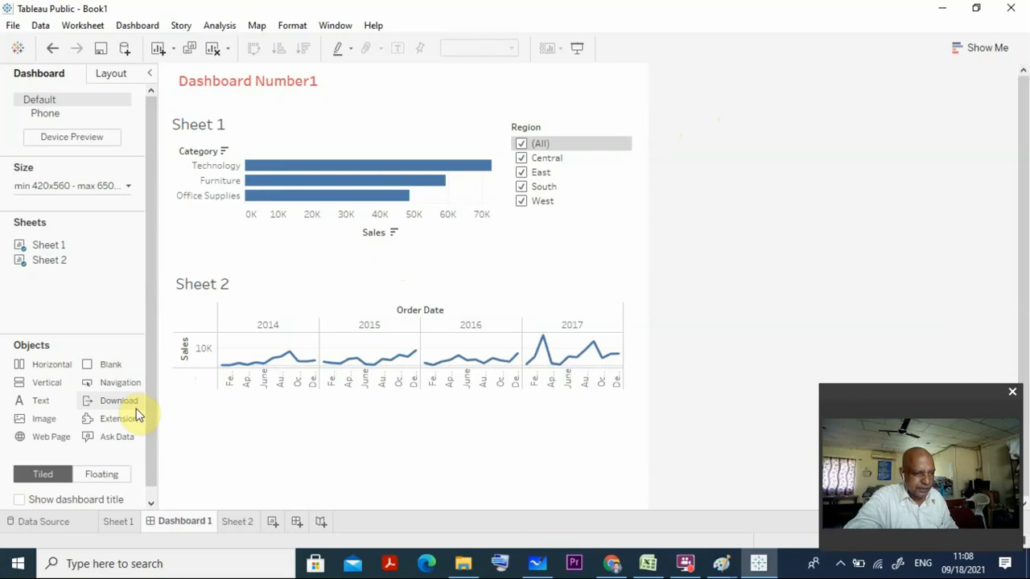
# Replace the sheet-name placeholder in Sheet 1's title with "Sales by Category".
pyautogui.doubleClick(207, 138)
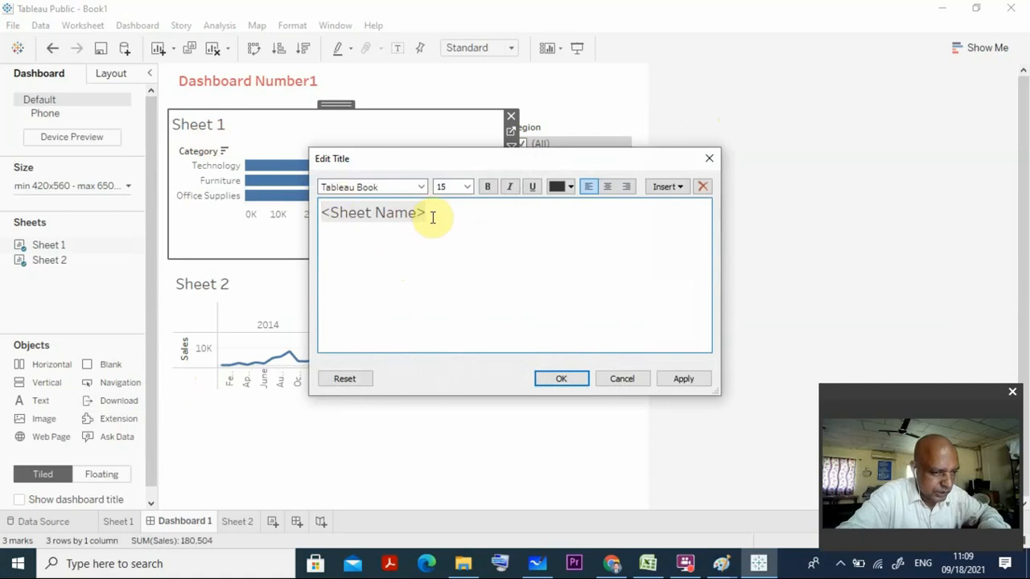
pyautogui.moveTo(440, 215); pyautogui.dragTo(312, 212)
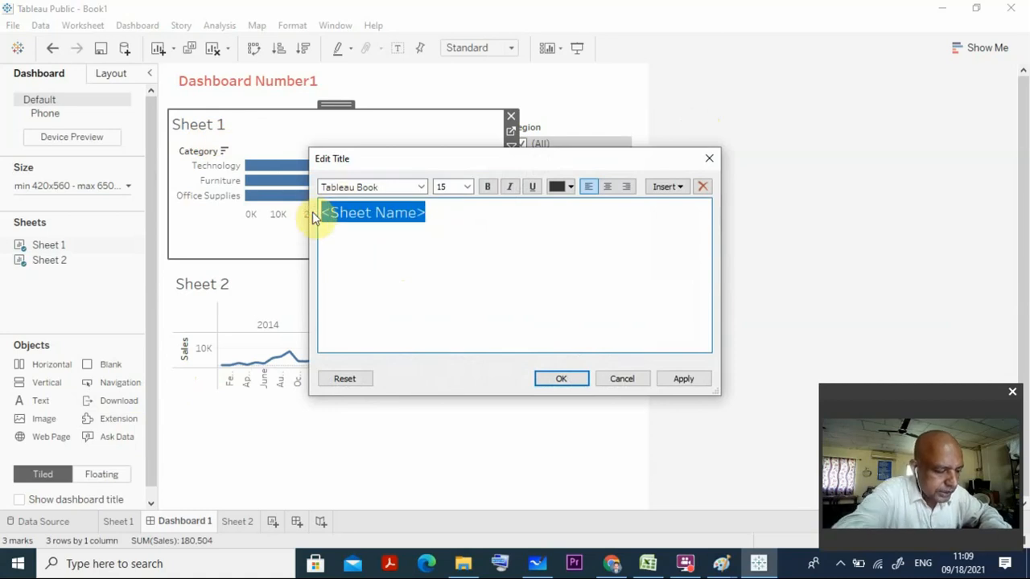
pyautogui.write('Sales ')
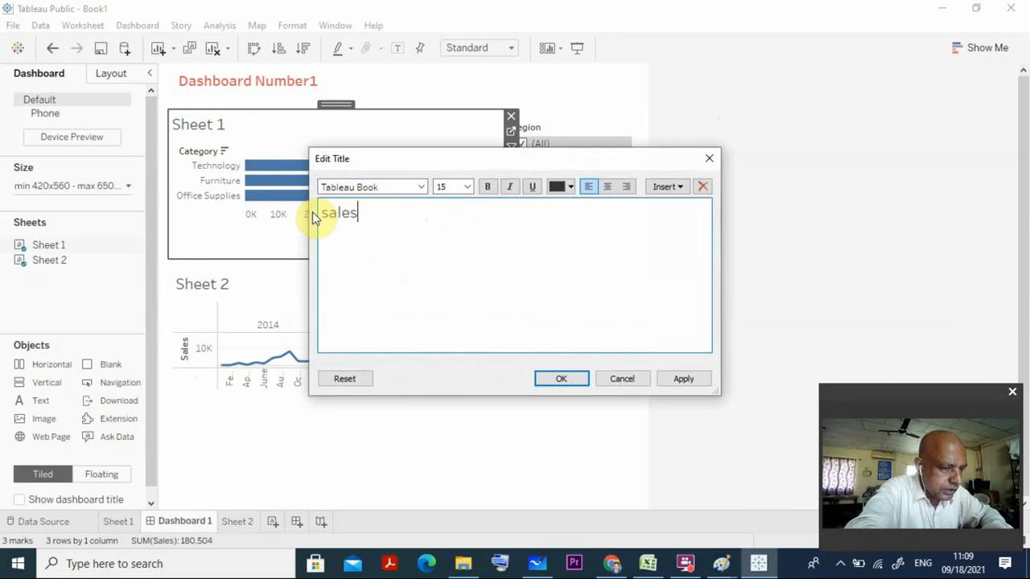
pyautogui.write('b')
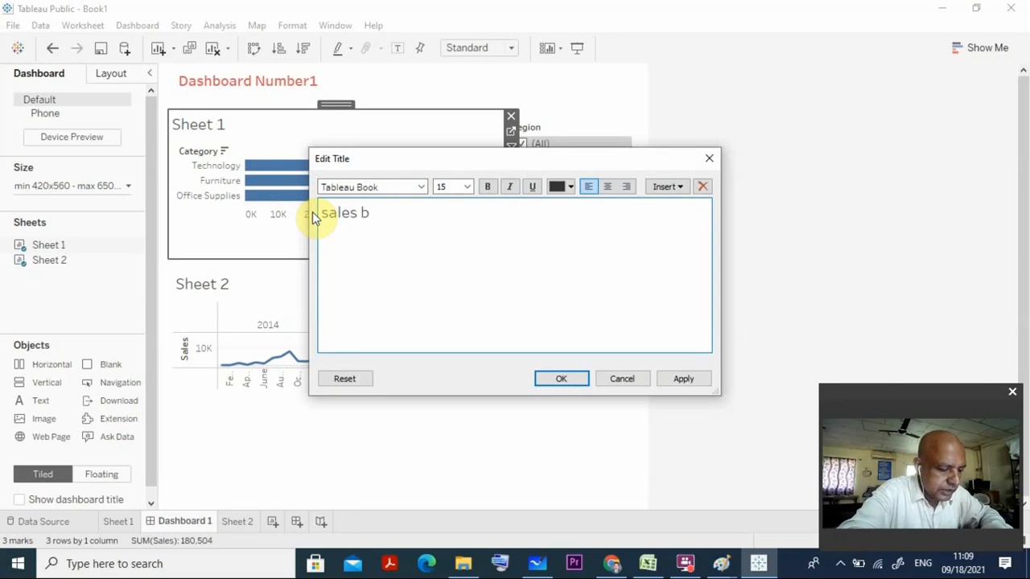
pyautogui.write('y Ca')
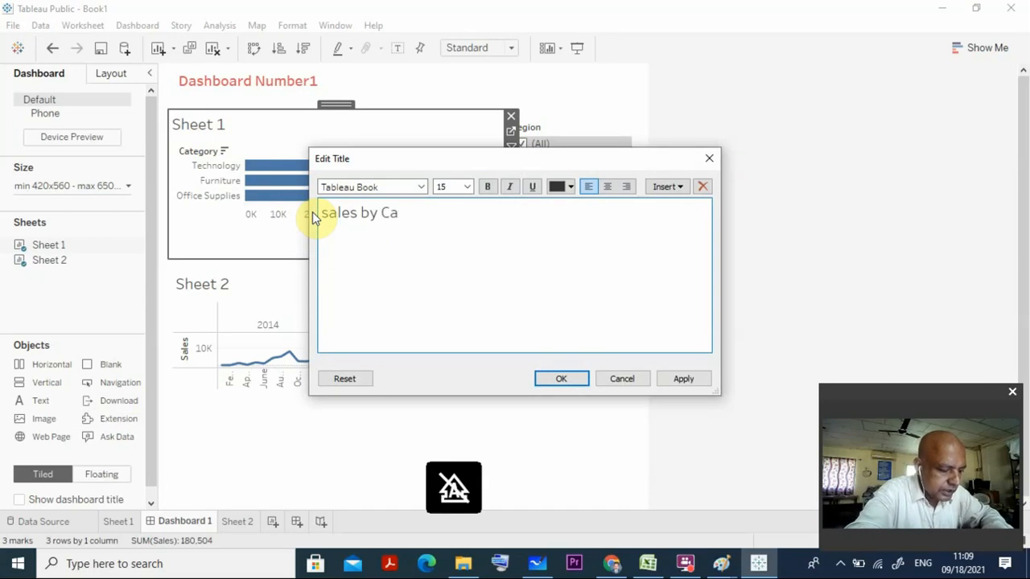
pyautogui.write('tegory')
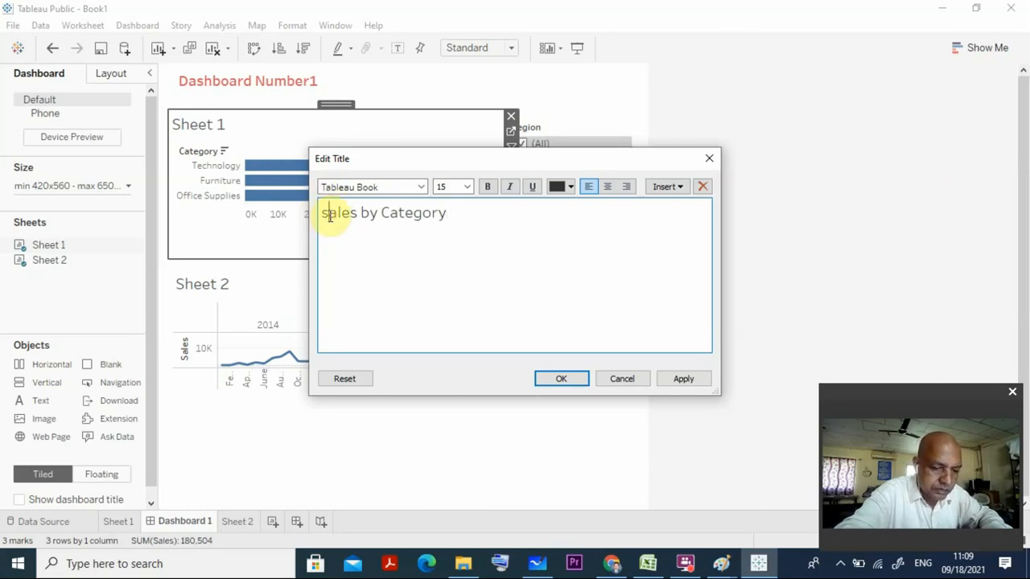
pyautogui.press('Delete')
pyautogui.write('S')
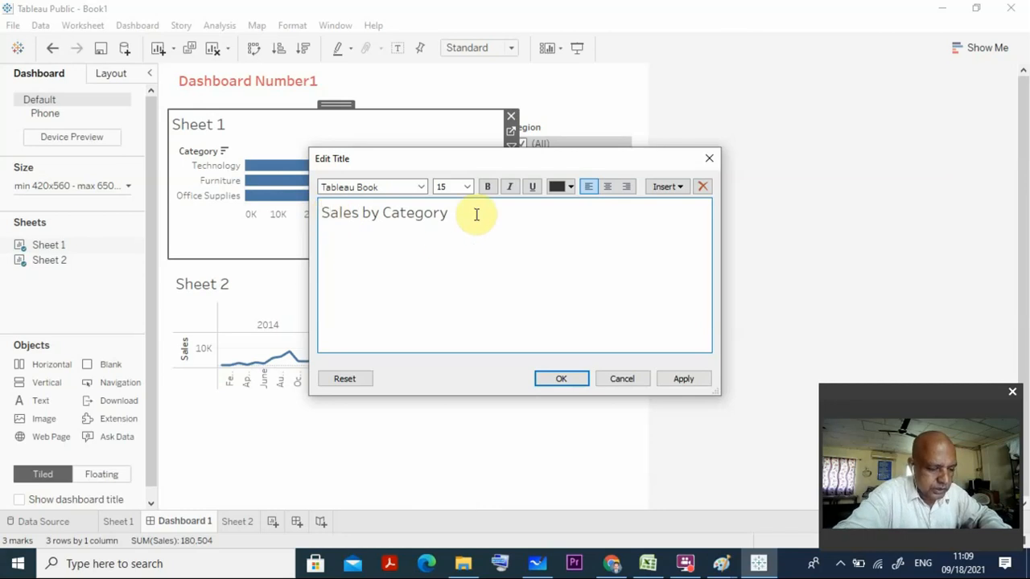
# Make the "Sales by Category" title blue and bold, and apply it to the chart.
pyautogui.moveTo(475, 214); pyautogui.dragTo(306, 197)
pyautogui.click(571, 188)
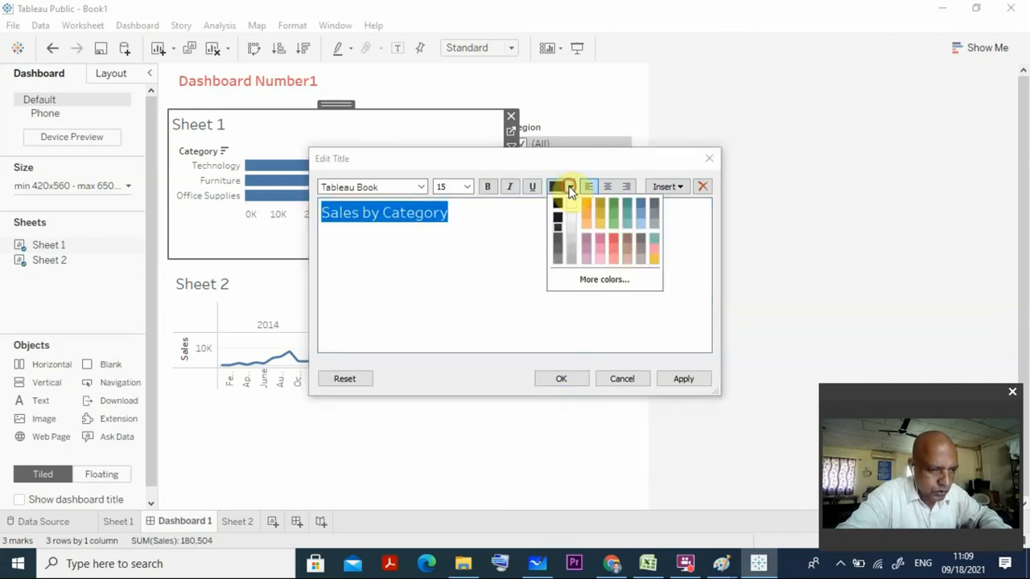
pyautogui.click(641, 204)
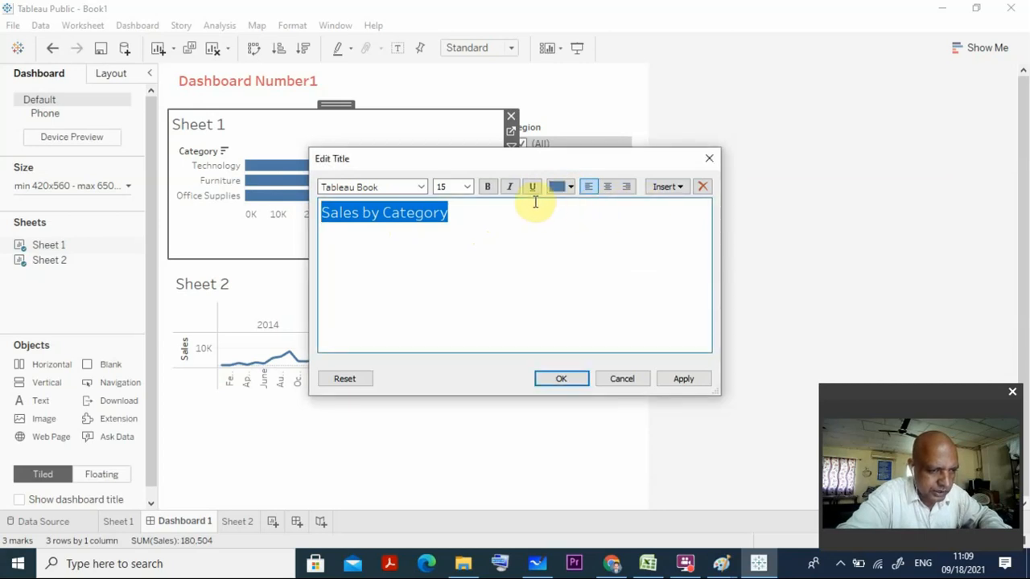
pyautogui.click(486, 187)
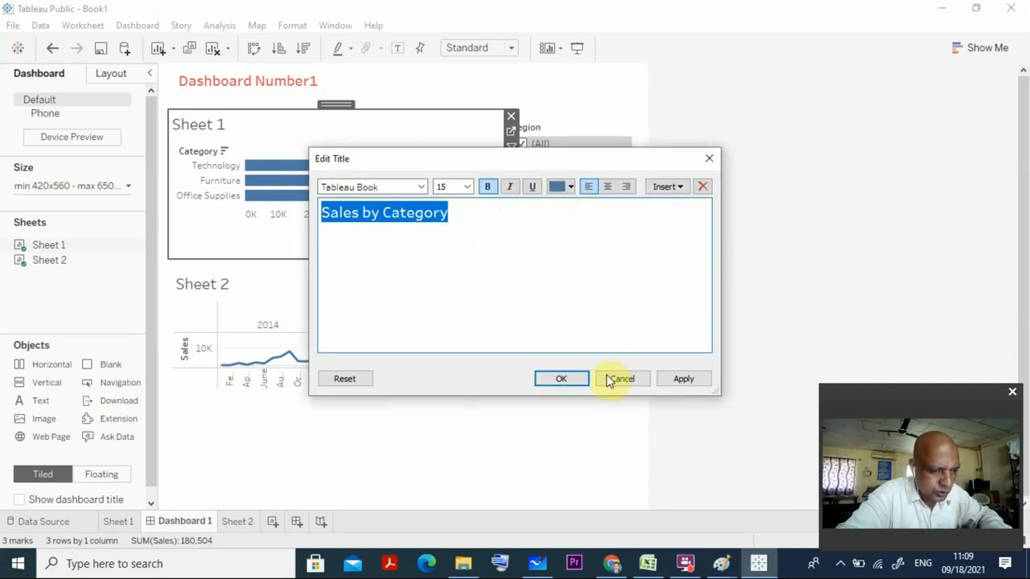
pyautogui.click(576, 379)
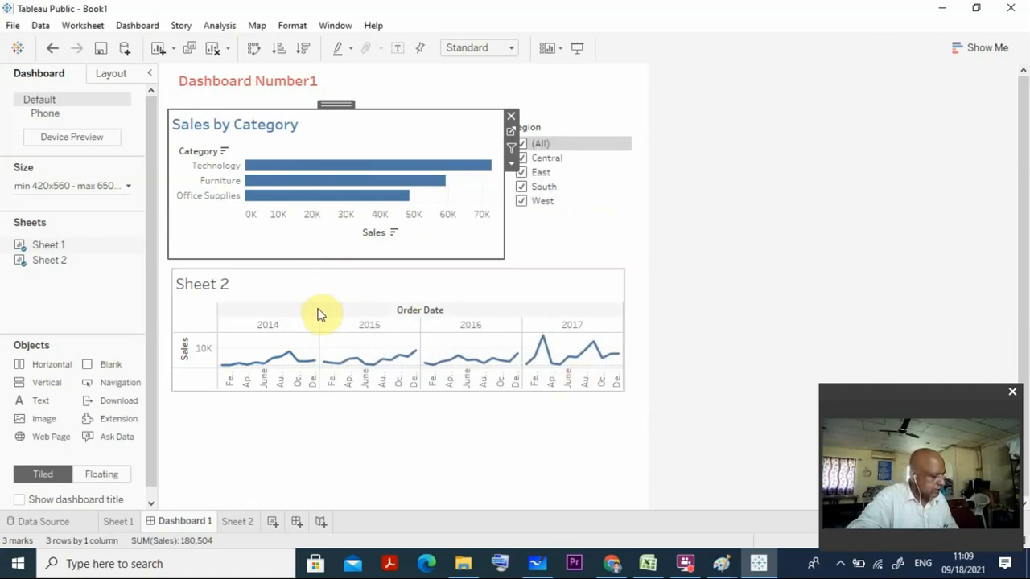
# Open Sheet 2's title for editing and select its sheet-name placeholder.
pyautogui.doubleClick(218, 289)
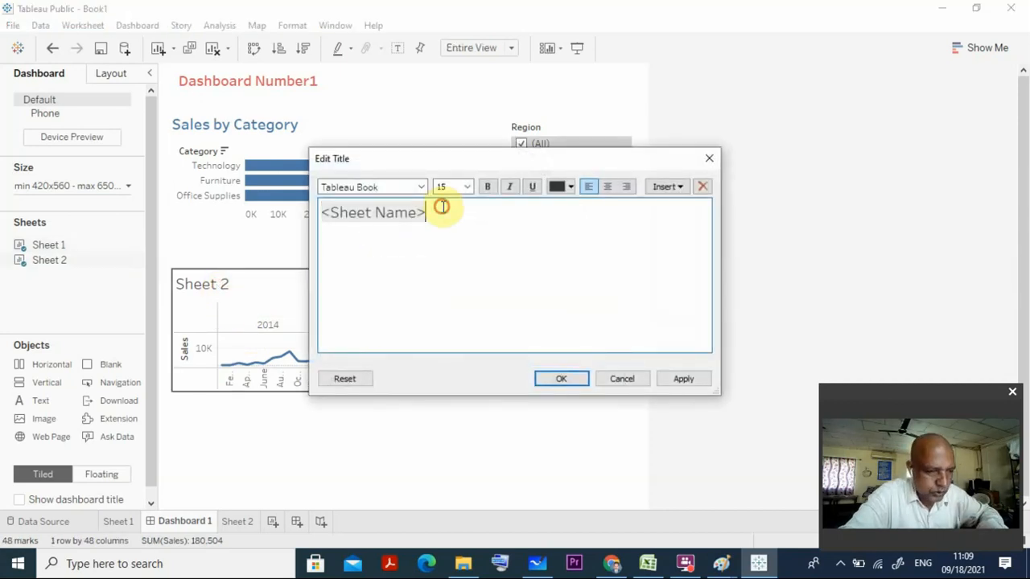
pyautogui.moveTo(442, 207); pyautogui.dragTo(310, 218)
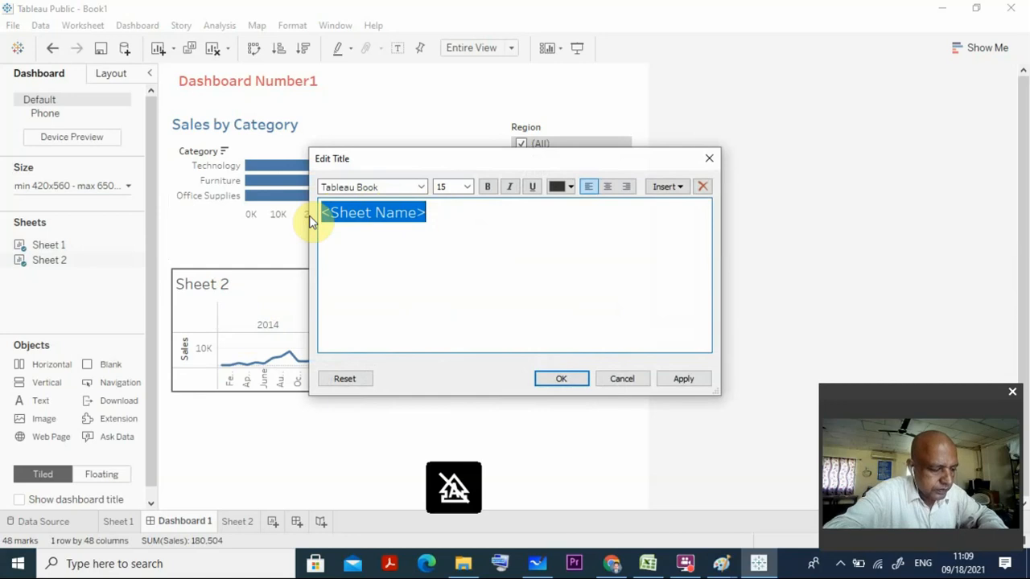
pyautogui.write('sA')
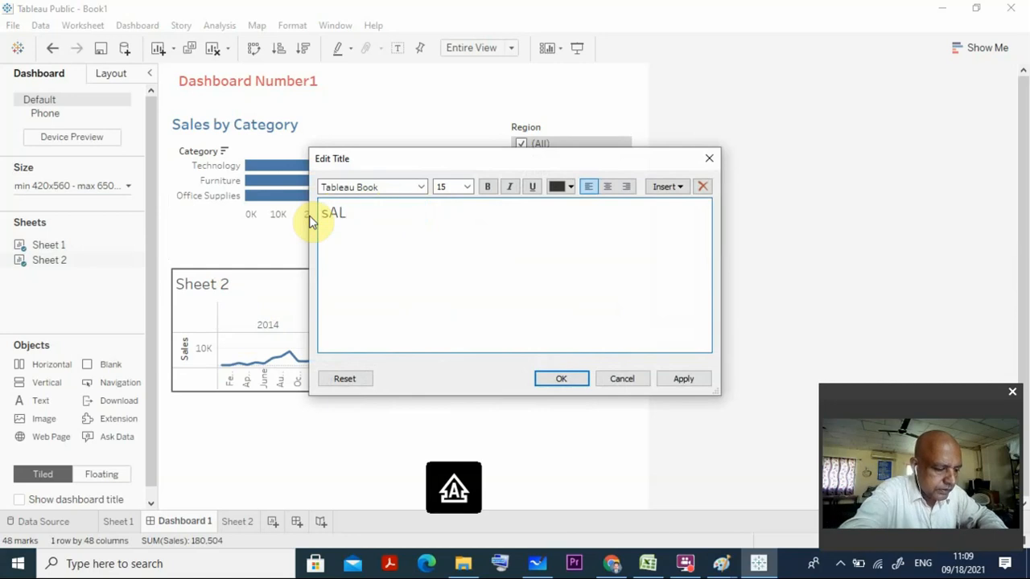
pyautogui.write('LES BY')
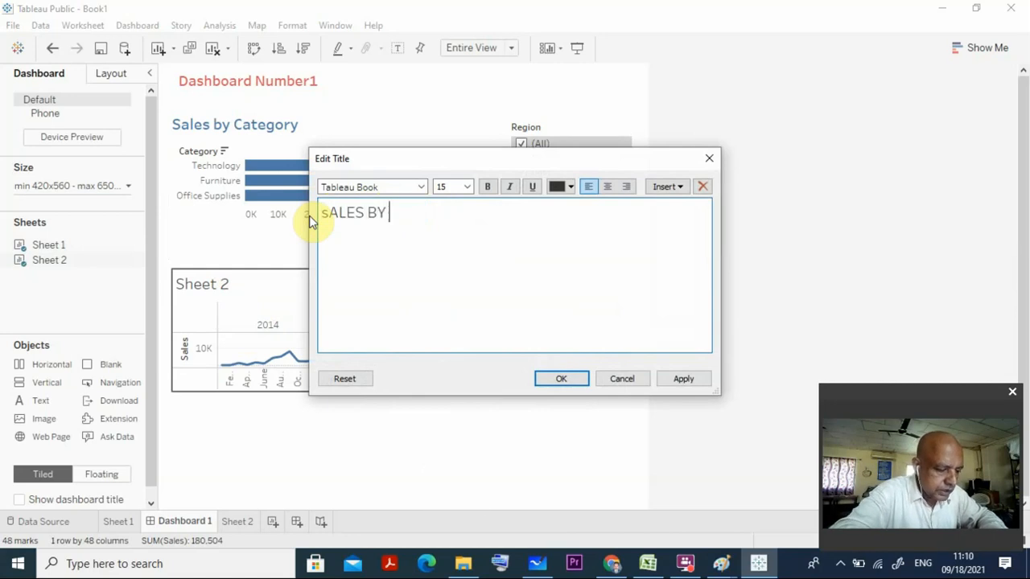
pyautogui.write(' mONT')
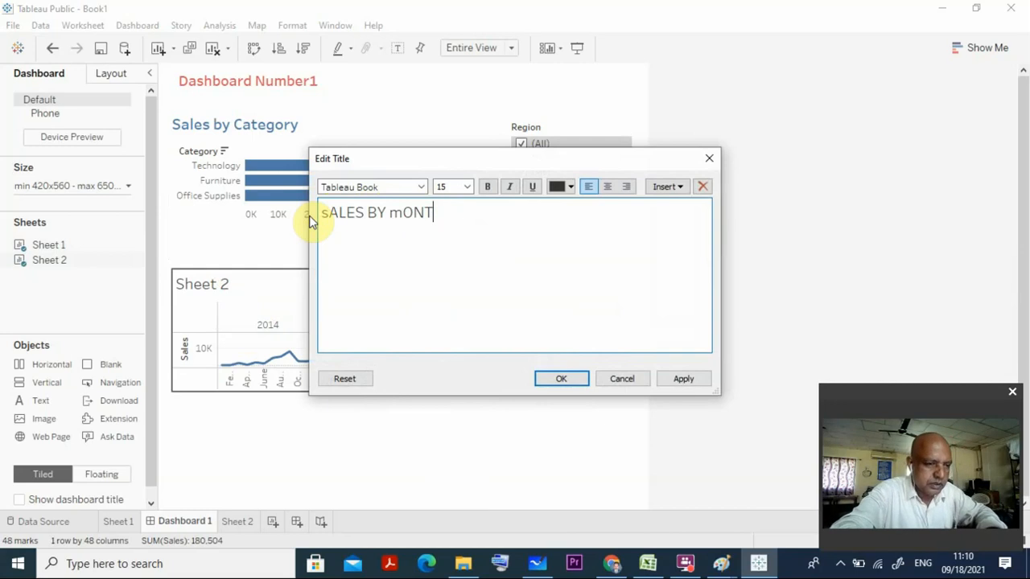
pyautogui.press('BackSpace')
pyautogui.press('BackSpace')
pyautogui.press('BackSpace')
pyautogui.press('BackSpace')
pyautogui.press('BackSpace')
pyautogui.press('BackSpace')
pyautogui.press('BackSpace')
pyautogui.press('BackSpace')
pyautogui.press('BackSpace')
pyautogui.press('BackSpace')
pyautogui.press('BackSpace')
pyautogui.press('BackSpace')
pyautogui.press('BackSpace')
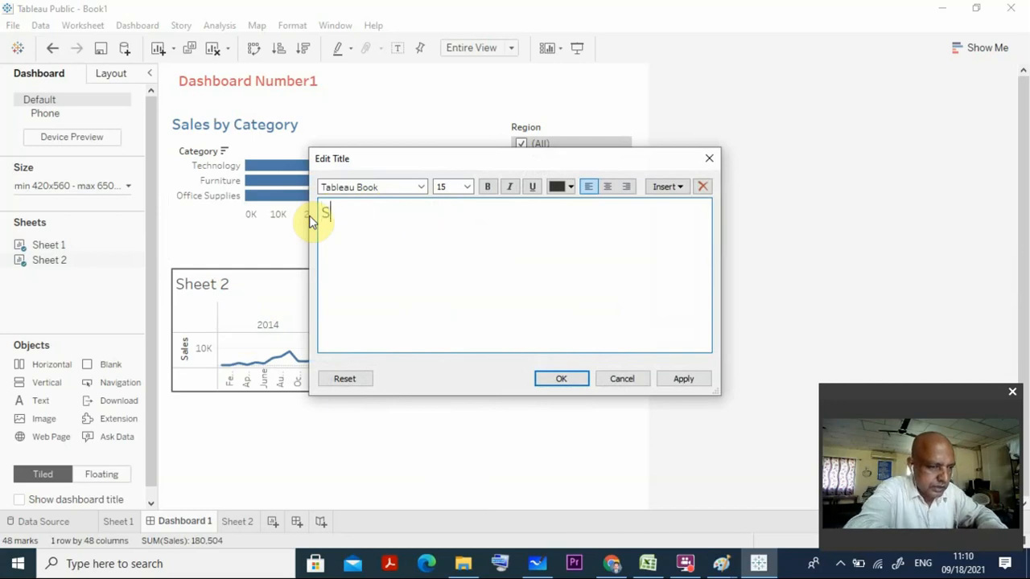
# Title Sheet 2's chart "Sales by Month", make the title bold and blue, and apply it.
pyautogui.write('Sale')
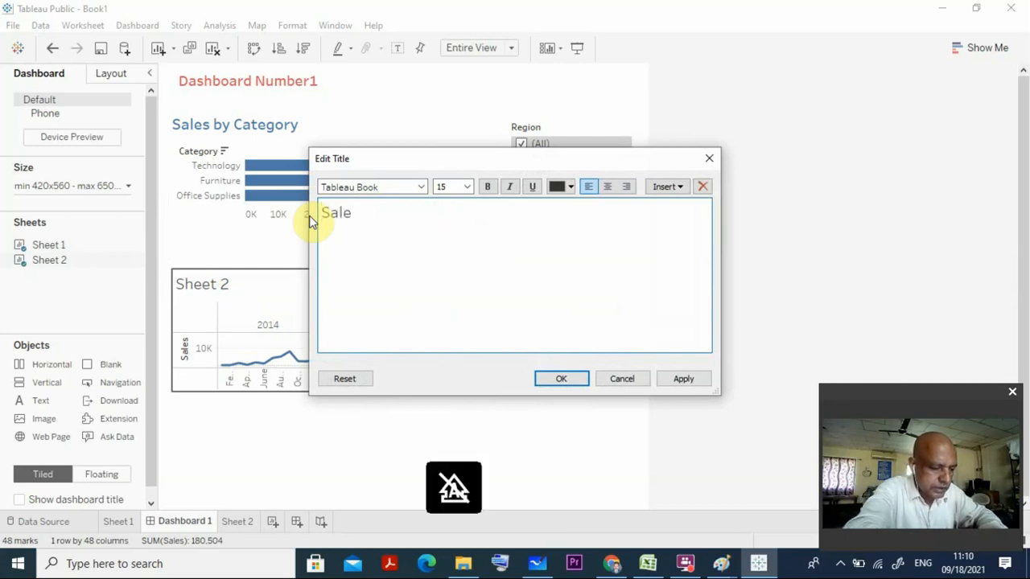
pyautogui.write('s by Month')
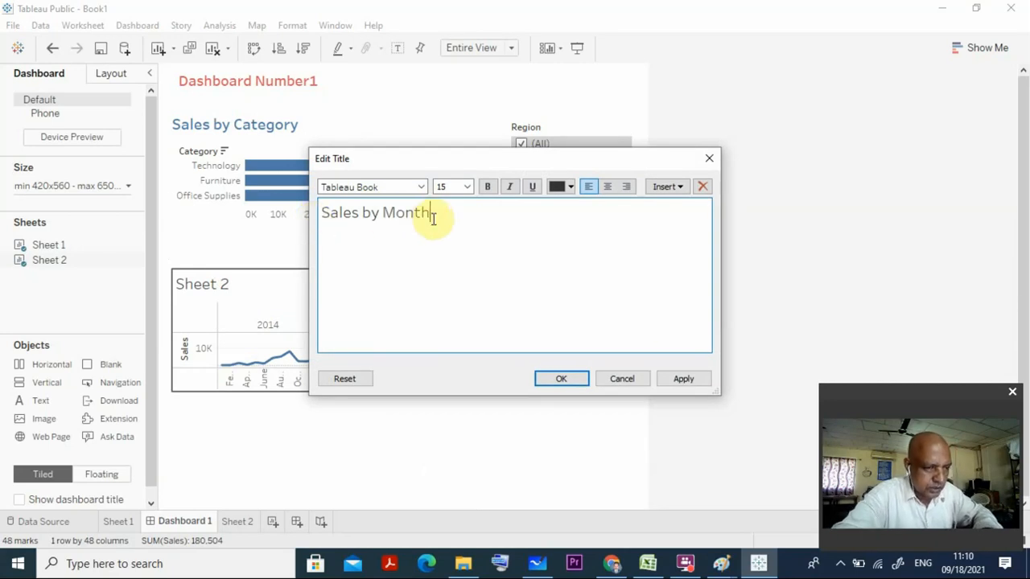
pyautogui.moveTo(433, 219); pyautogui.dragTo(322, 214)
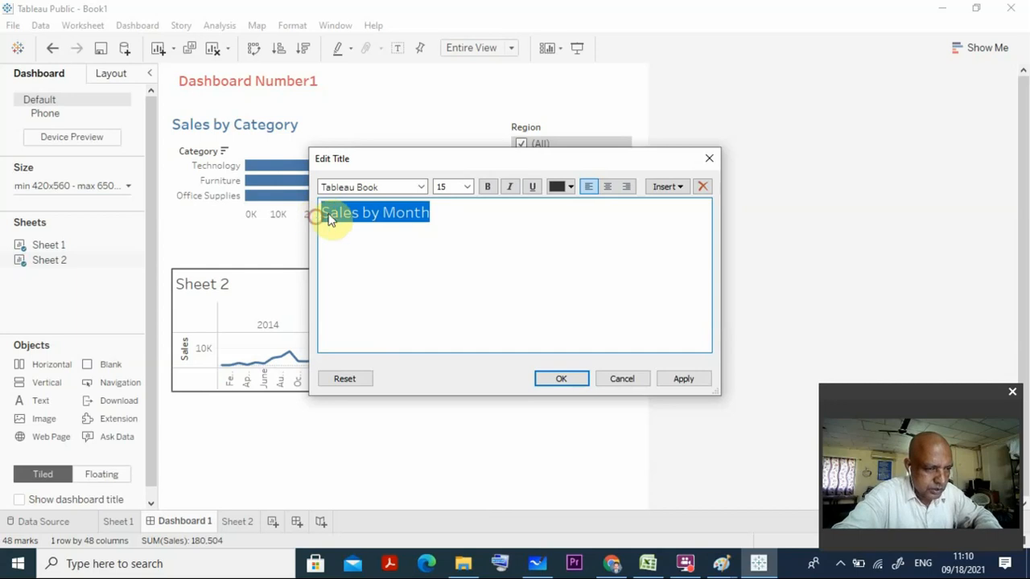
pyautogui.click(486, 189)
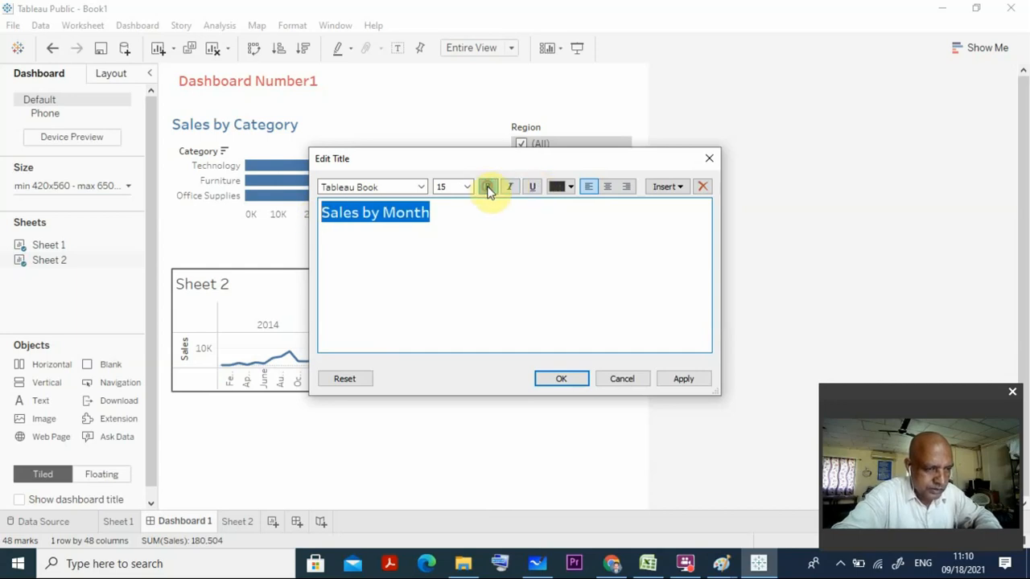
pyautogui.click(570, 188)
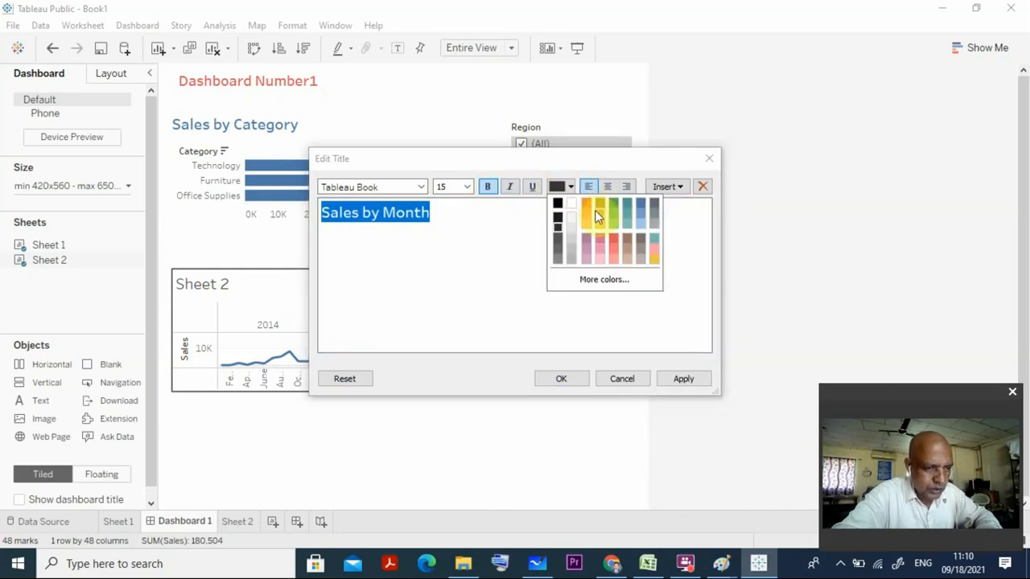
pyautogui.click(639, 202)
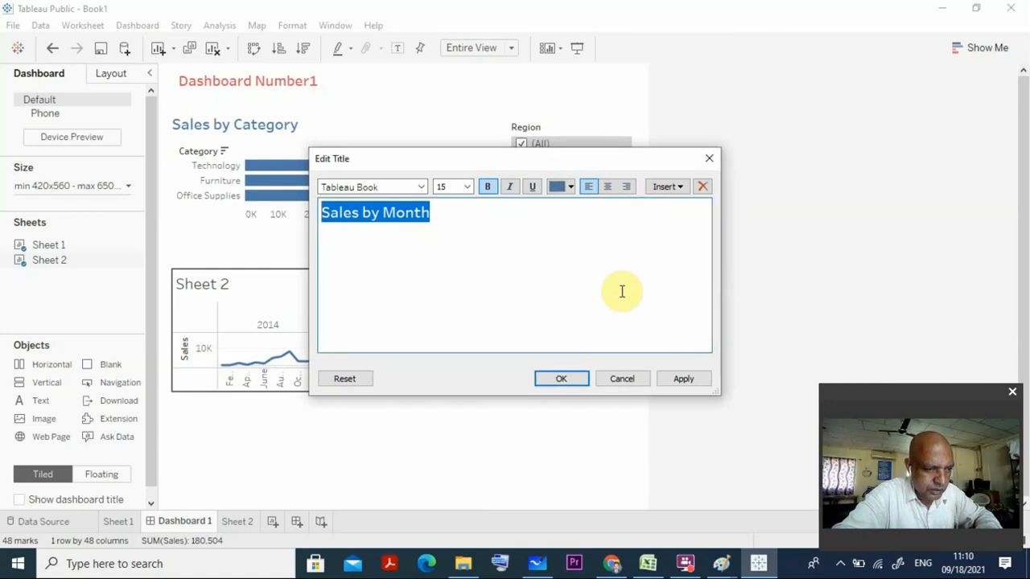
pyautogui.click(575, 380)
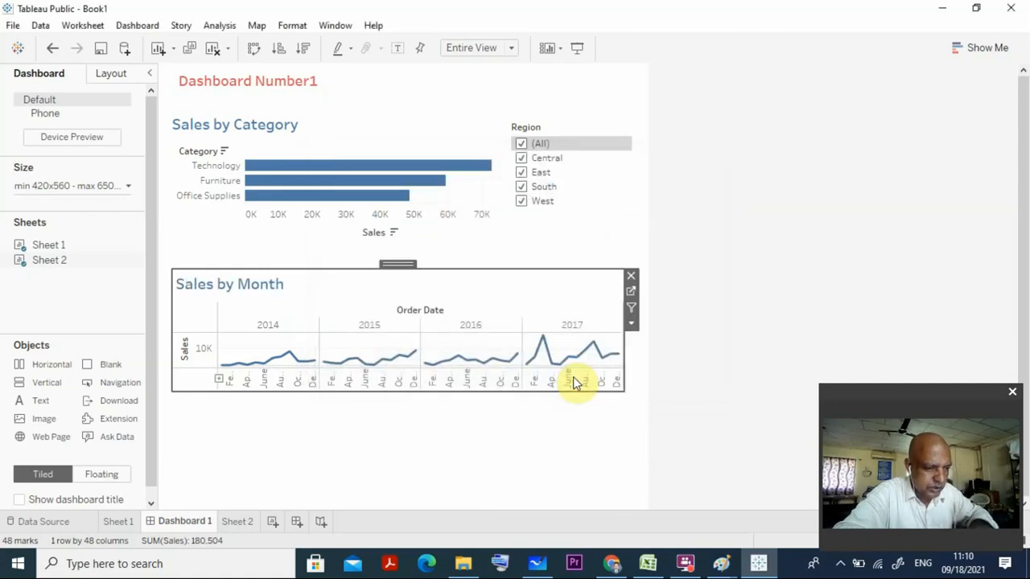
pyautogui.click(467, 475)
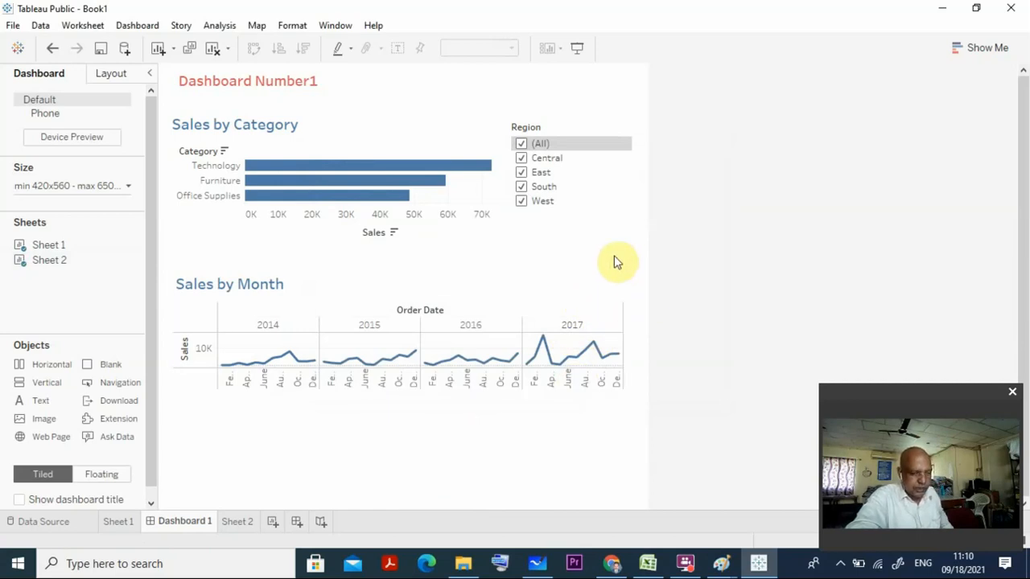
# Use the Sales by Month chart as a filter and try it on the March 2017 and April 2016 points.
pyautogui.click(596, 303)
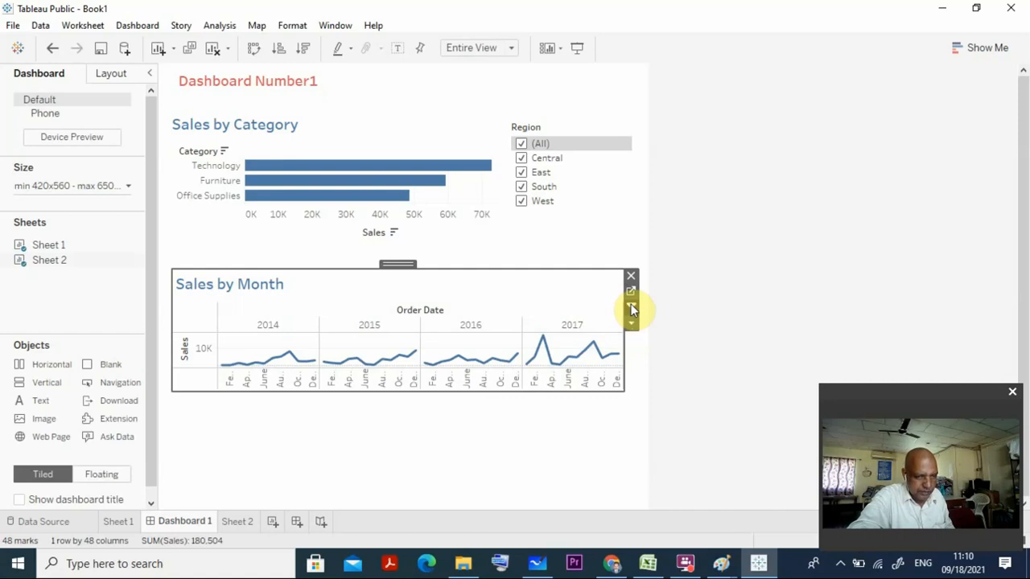
pyautogui.click(631, 309)
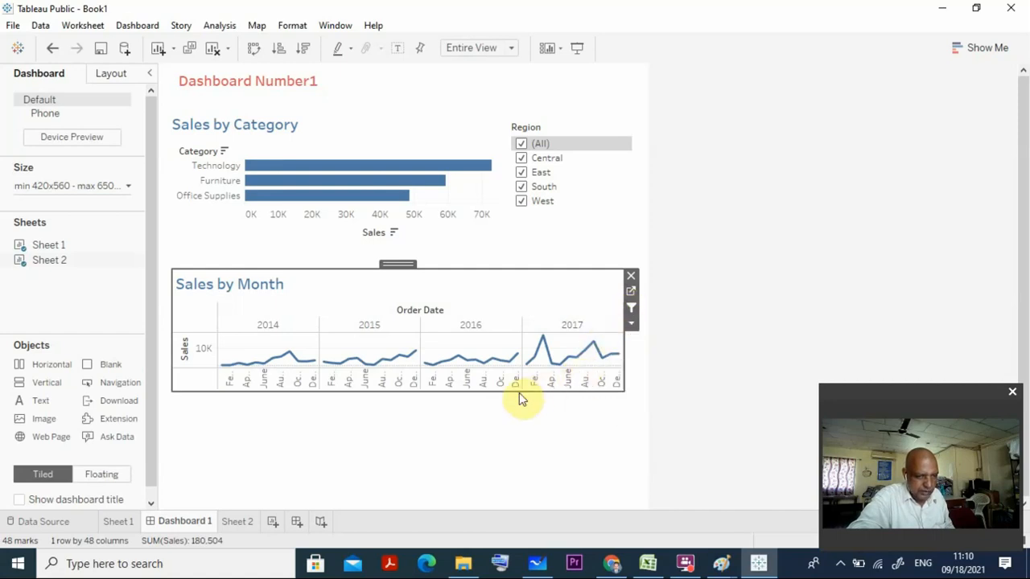
pyautogui.moveTo(546, 349)
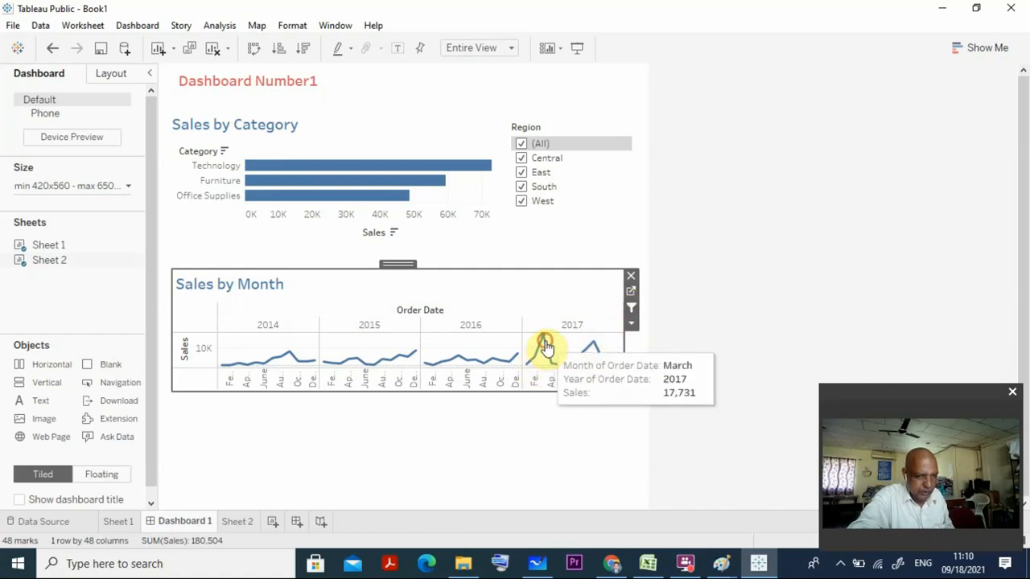
pyautogui.click(545, 346)
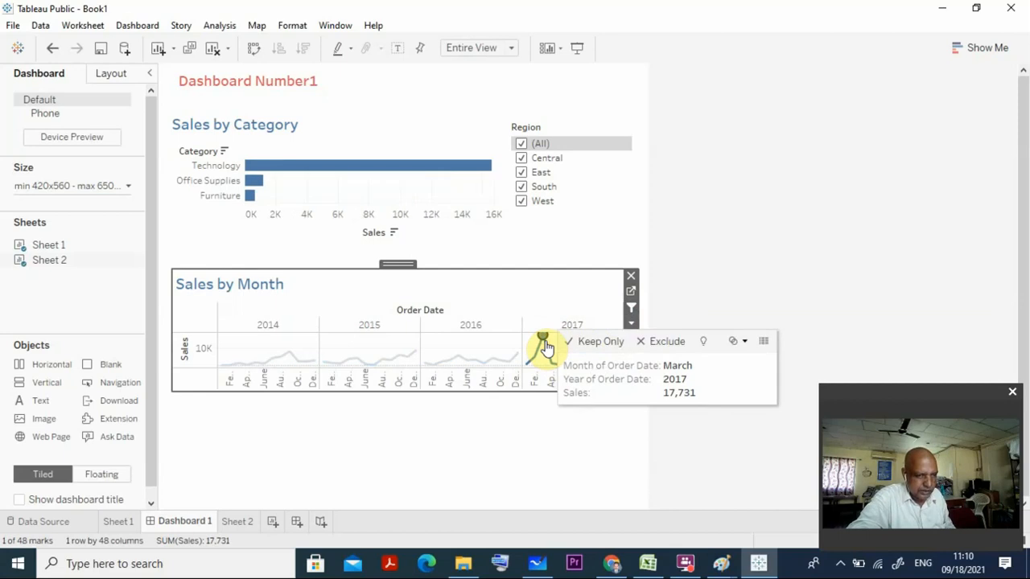
pyautogui.click(545, 347)
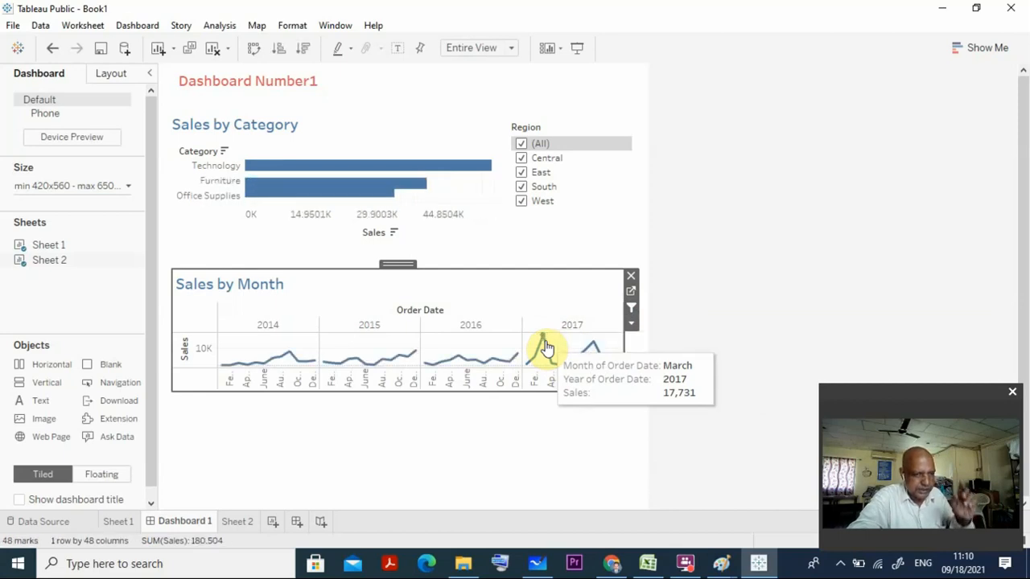
pyautogui.click(458, 356)
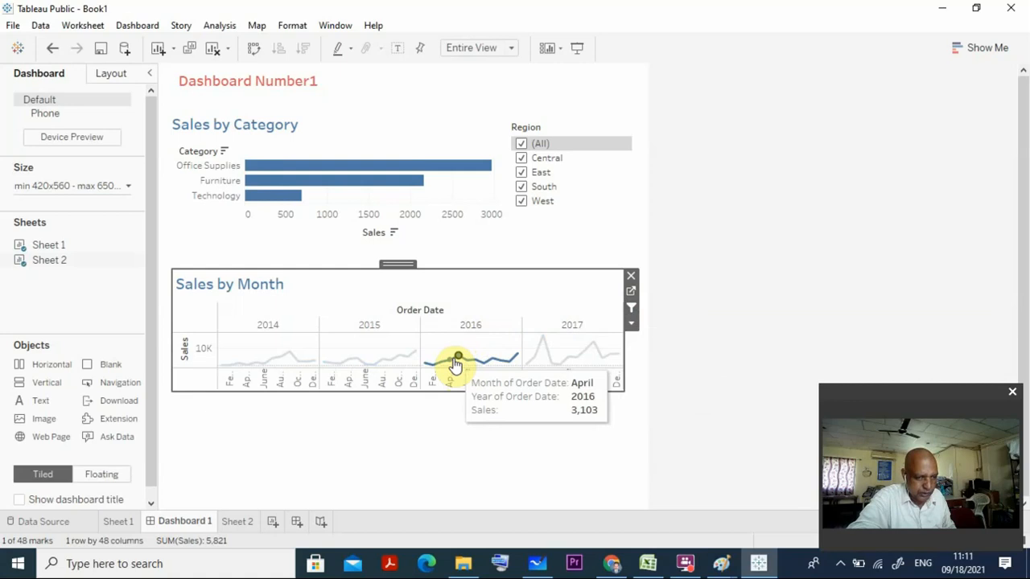
pyautogui.click(456, 360)
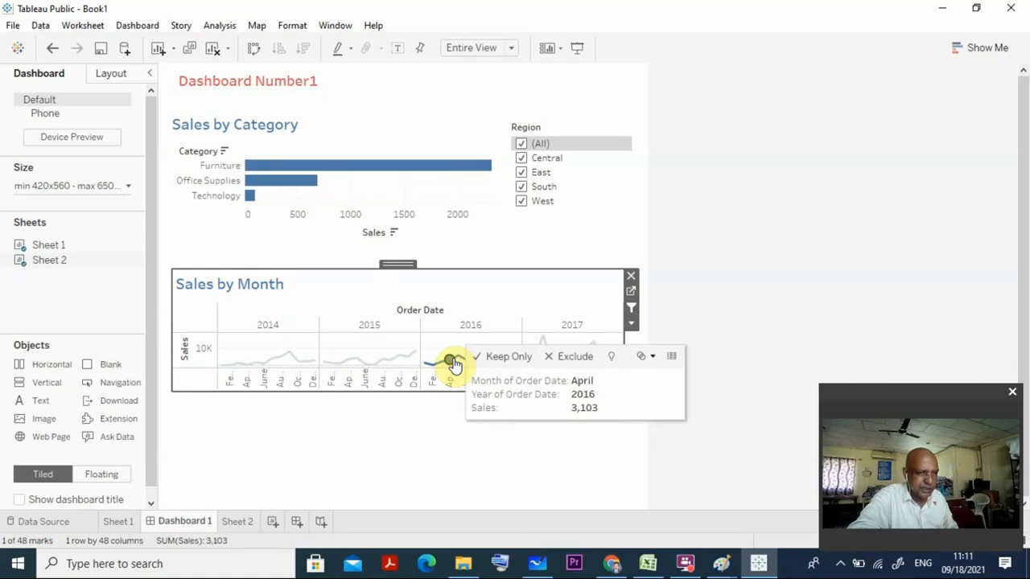
# Use the Sales by Category chart as a filter and try it with Furniture, ending on Office Supplies.
pyautogui.click(494, 155)
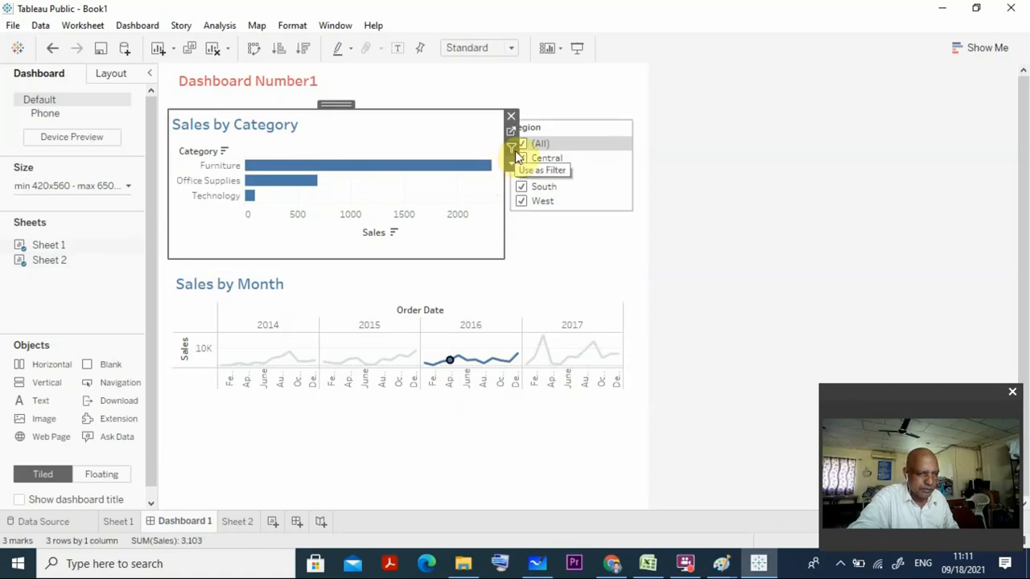
pyautogui.click(510, 148)
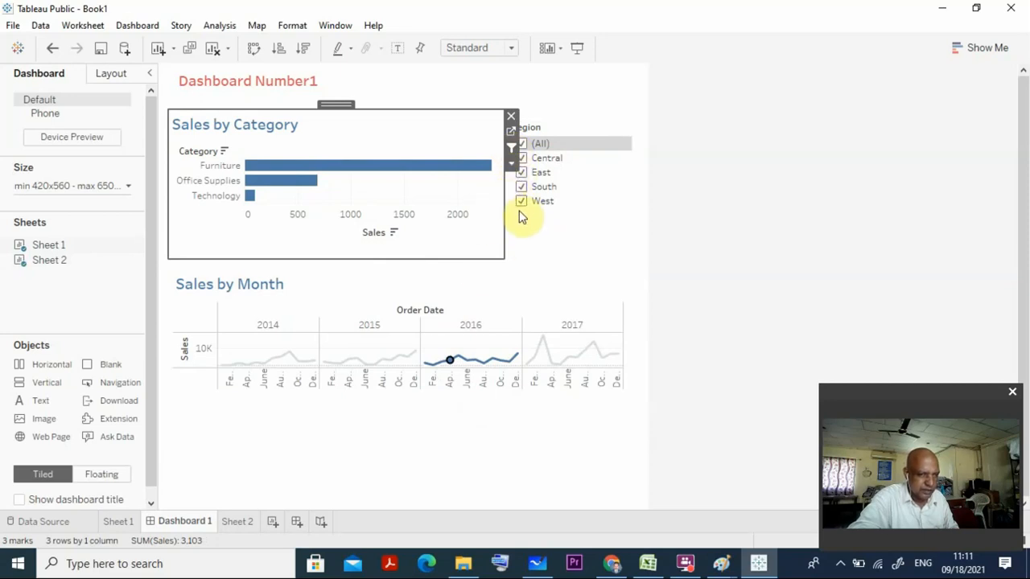
pyautogui.click(514, 149)
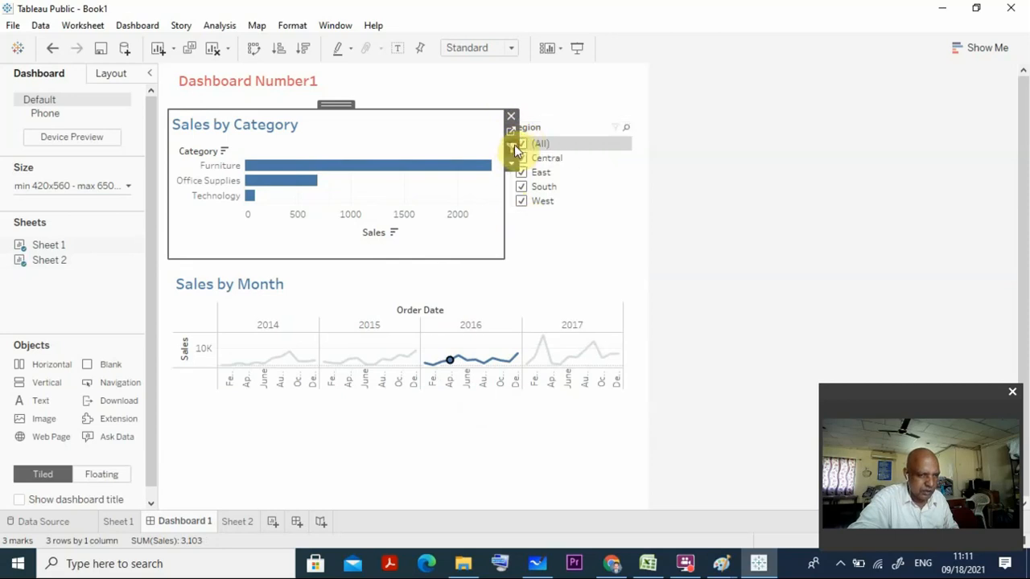
pyautogui.click(526, 248)
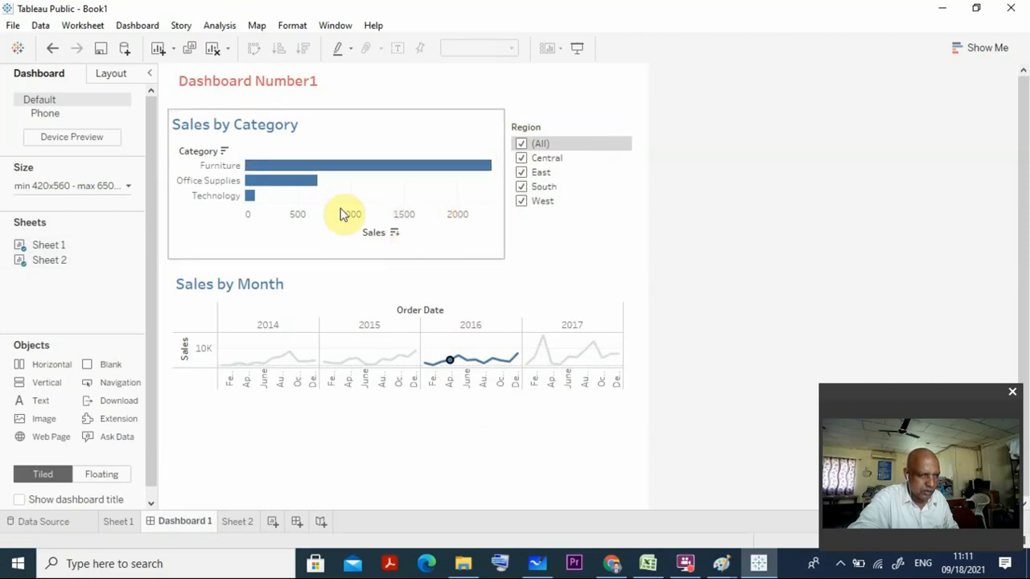
pyautogui.click(230, 166)
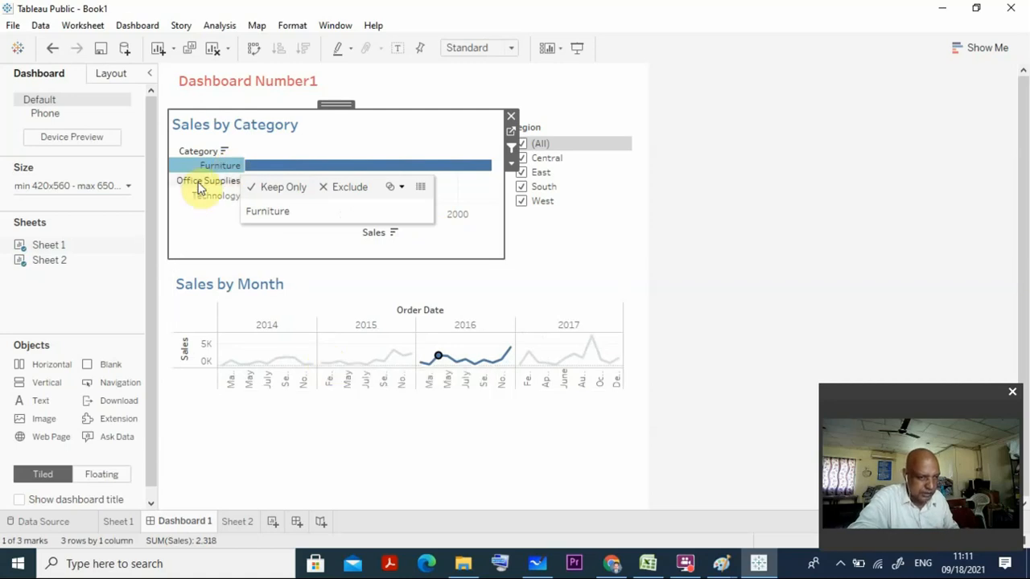
pyautogui.click(200, 182)
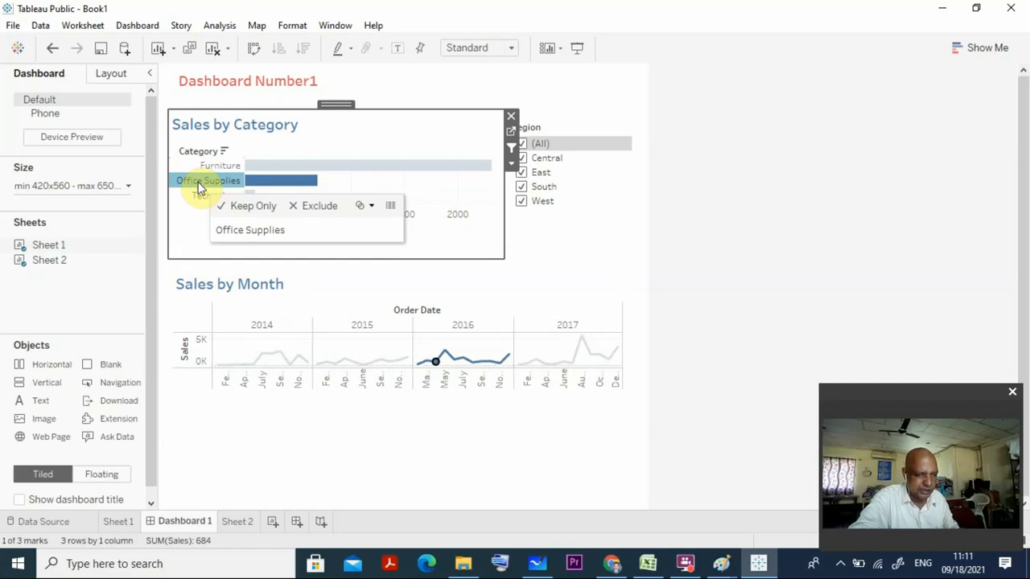
# Keep only the year 2014 in the Sales by Month chart, and deselect the chart.
pyautogui.click(260, 349)
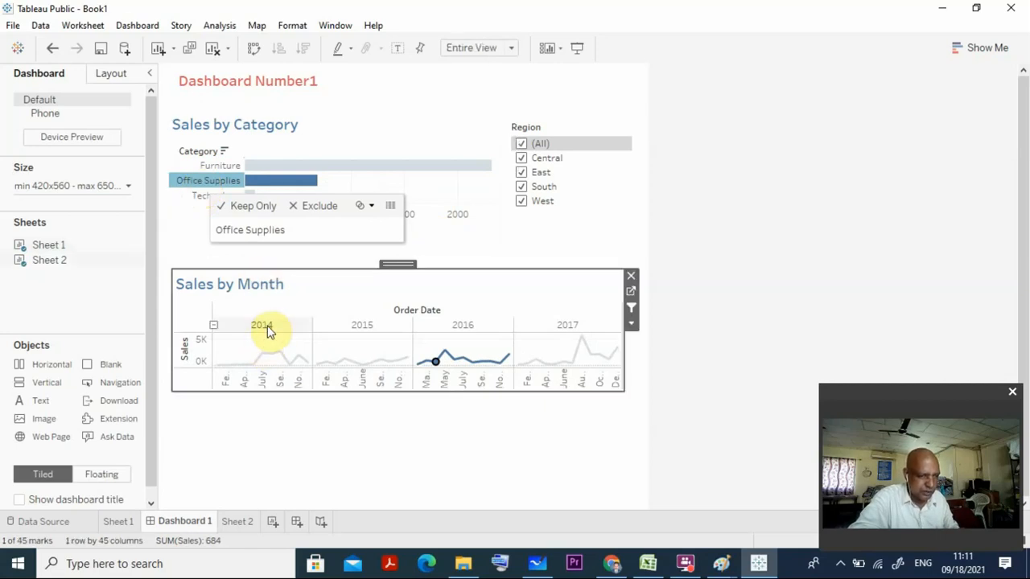
pyautogui.click(269, 330)
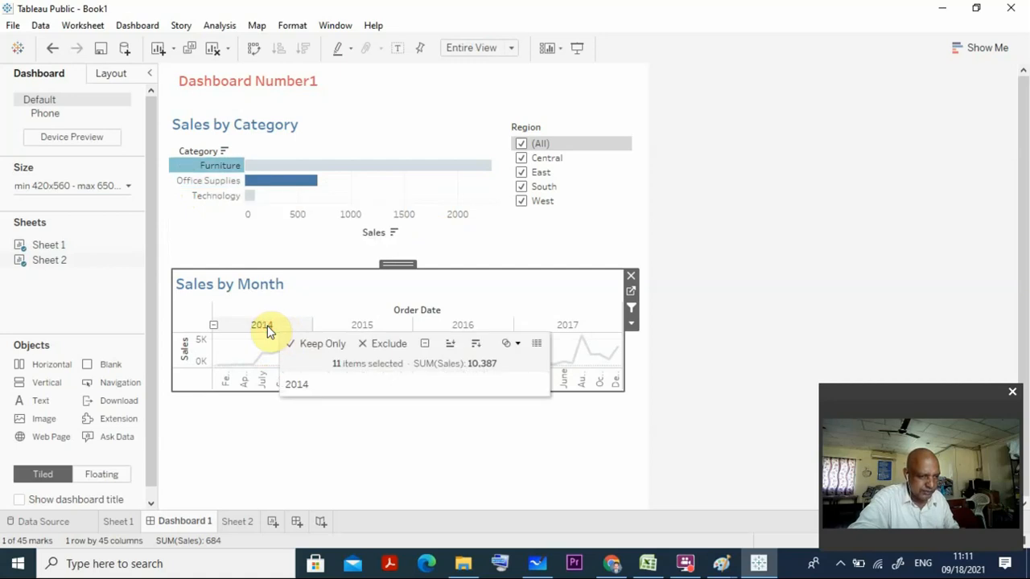
pyautogui.click(344, 344)
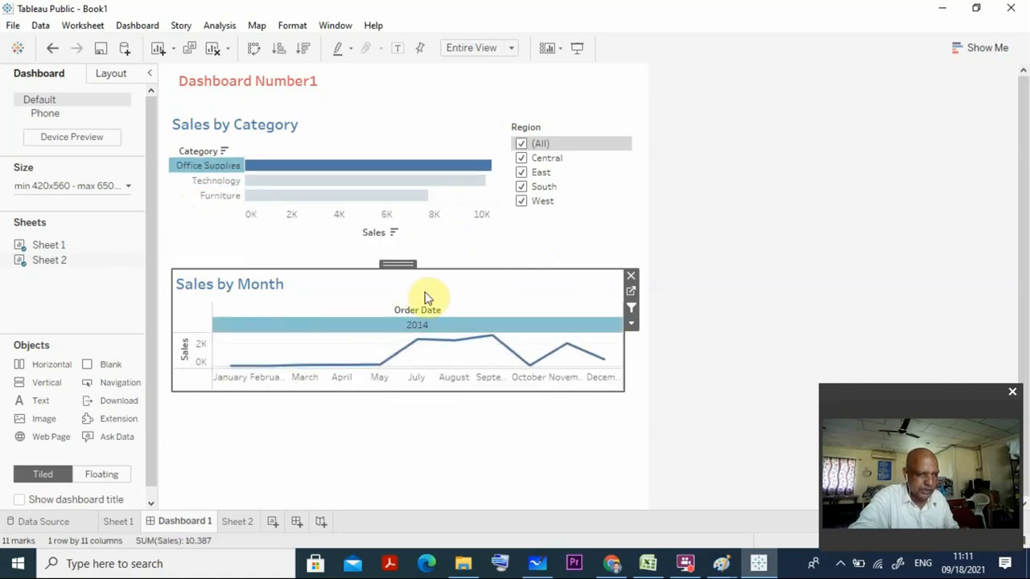
pyautogui.click(449, 433)
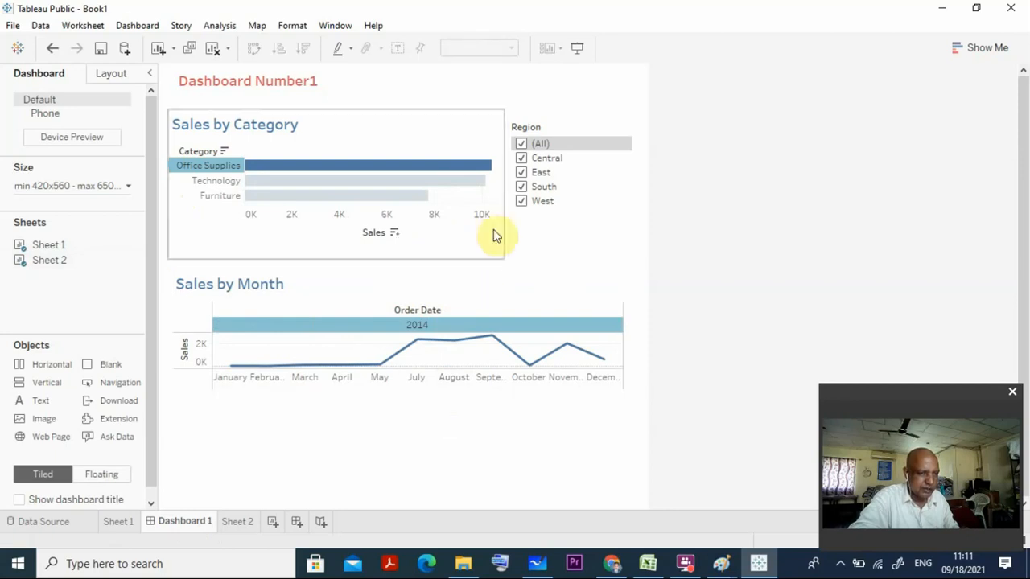
# Clear all regions in the Region filter and select them all again.
pyautogui.click(522, 144)
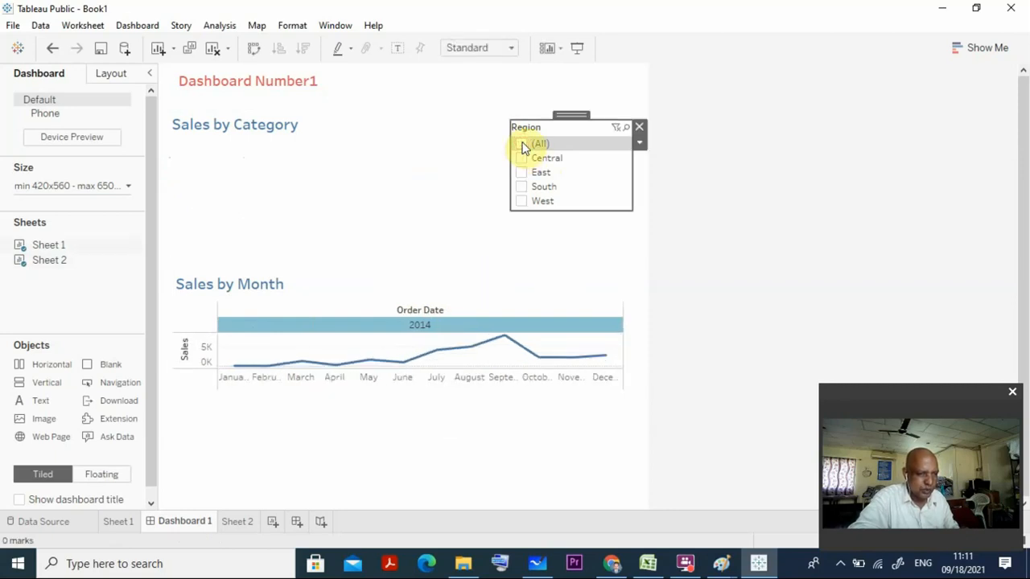
pyautogui.click(522, 145)
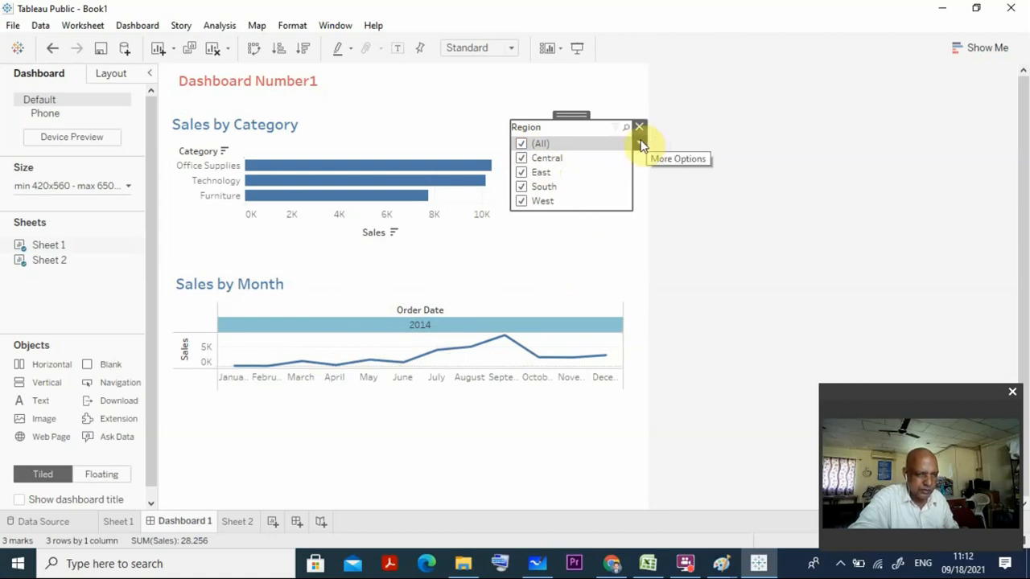
pyautogui.click(469, 140)
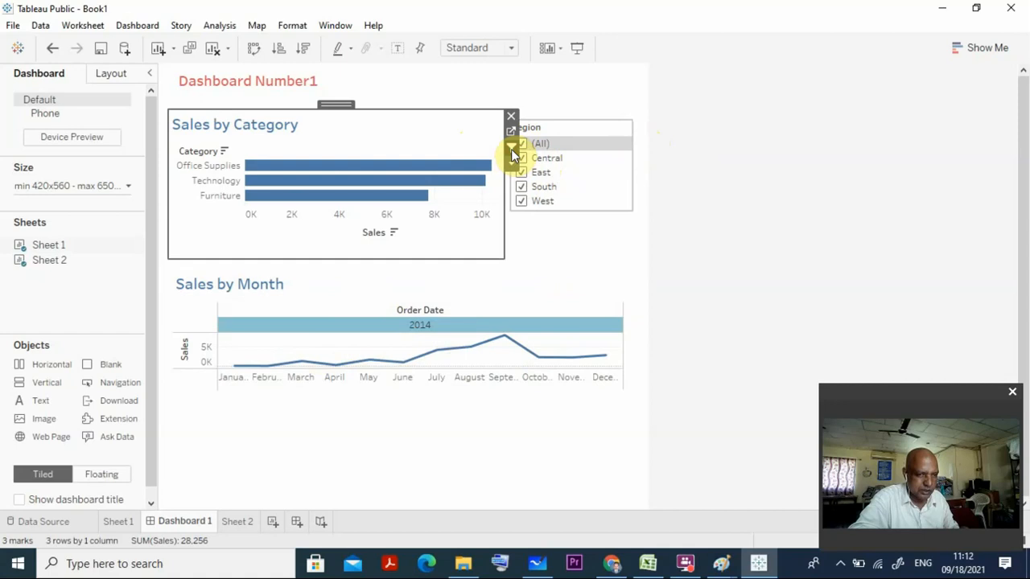
# Clear the 2014 selection in the Sales by Month chart and deselect the chart.
pyautogui.click(616, 327)
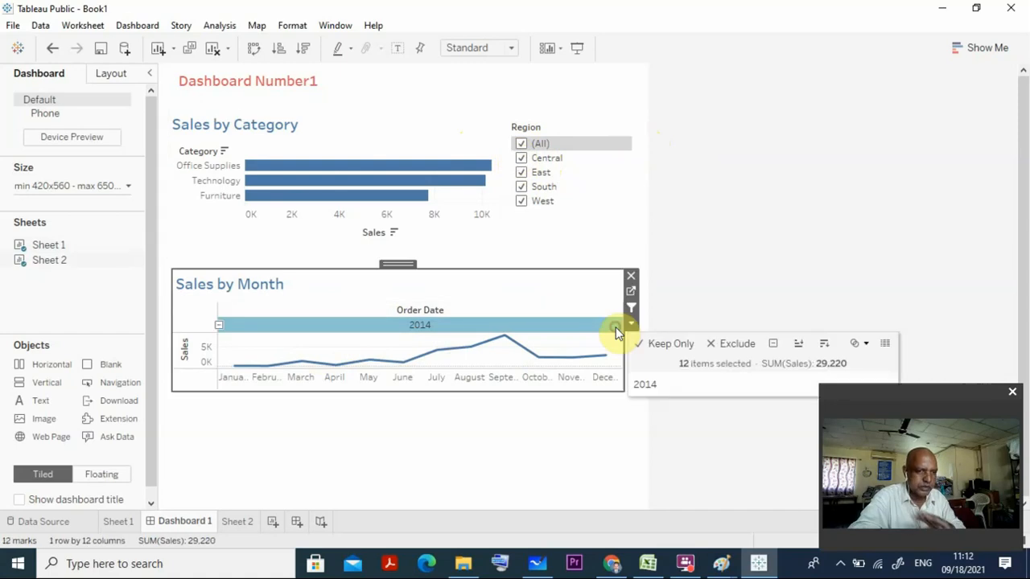
pyautogui.click(630, 309)
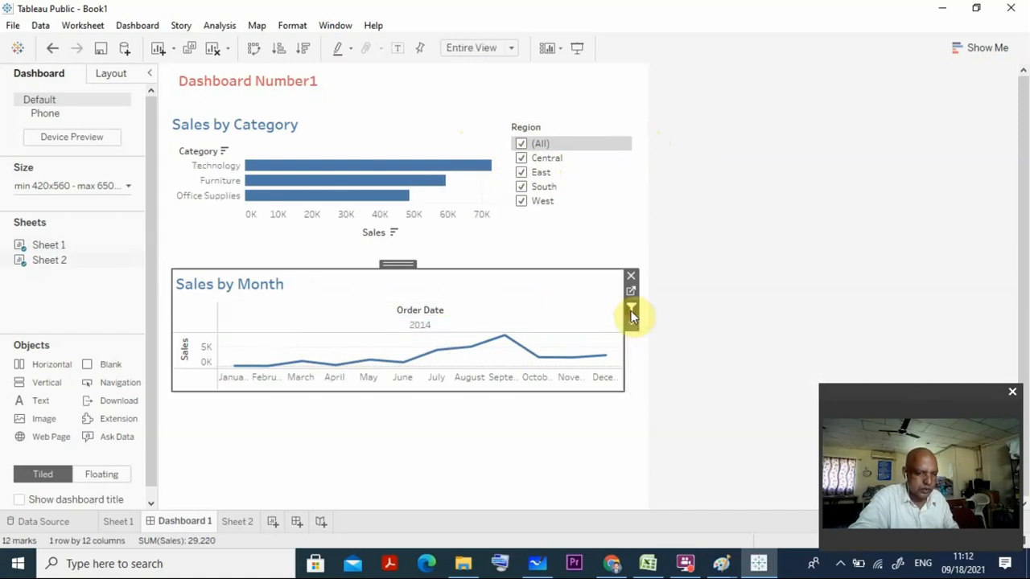
pyautogui.click(470, 502)
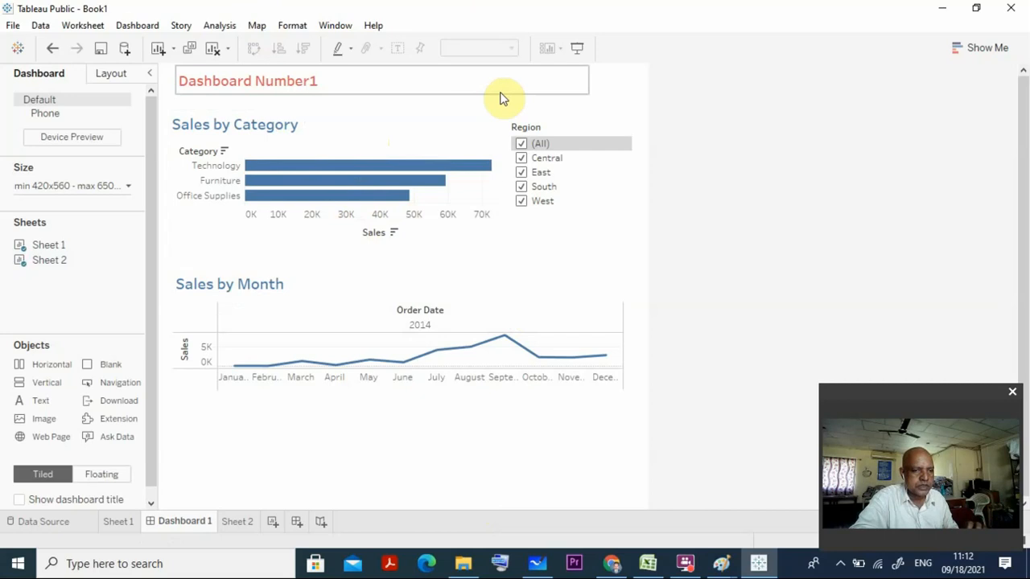
pyautogui.moveTo(517, 345)
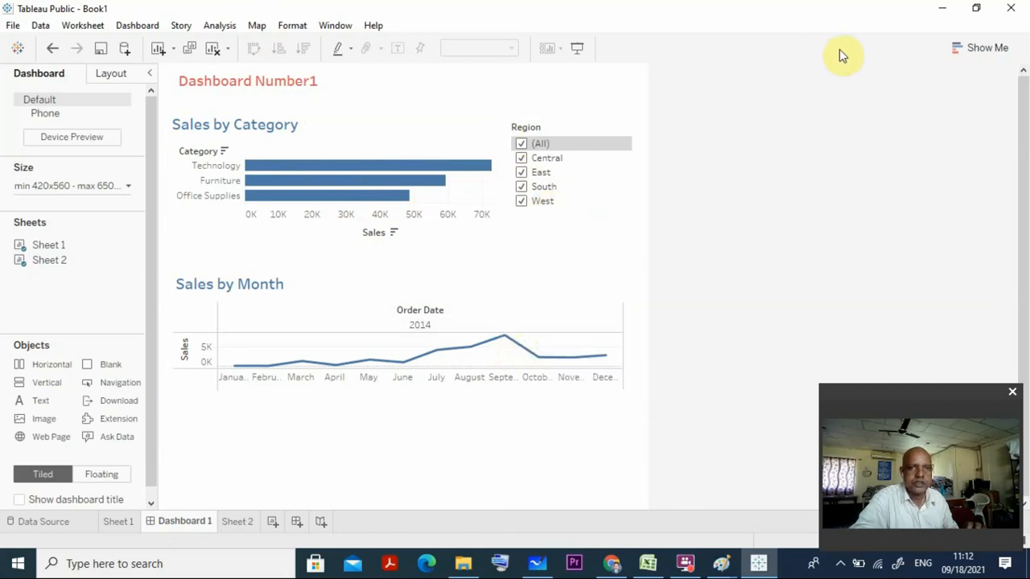
# Close the workbook and choose to save its changes.
pyautogui.click(1019, 9)
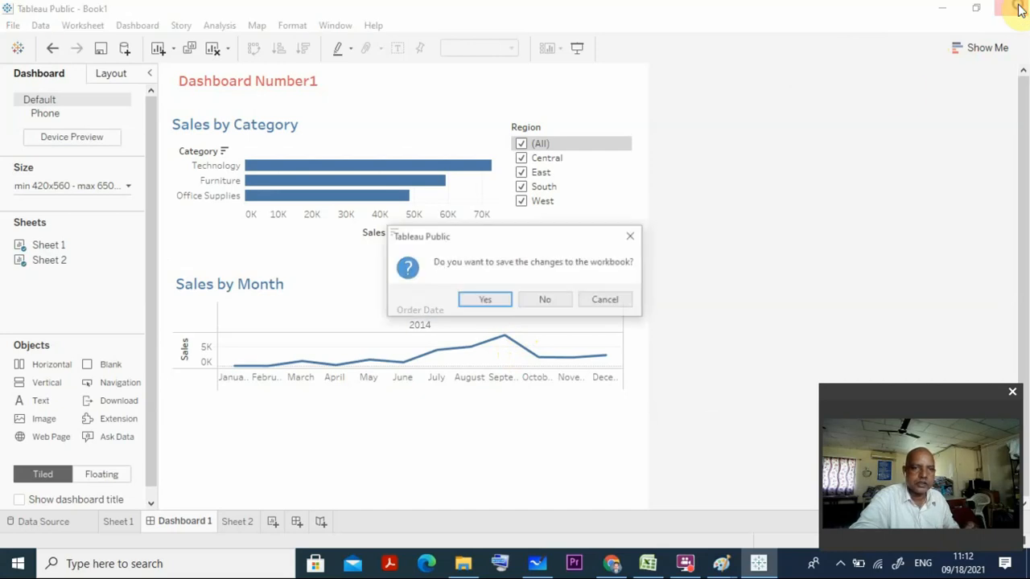
pyautogui.click(476, 304)
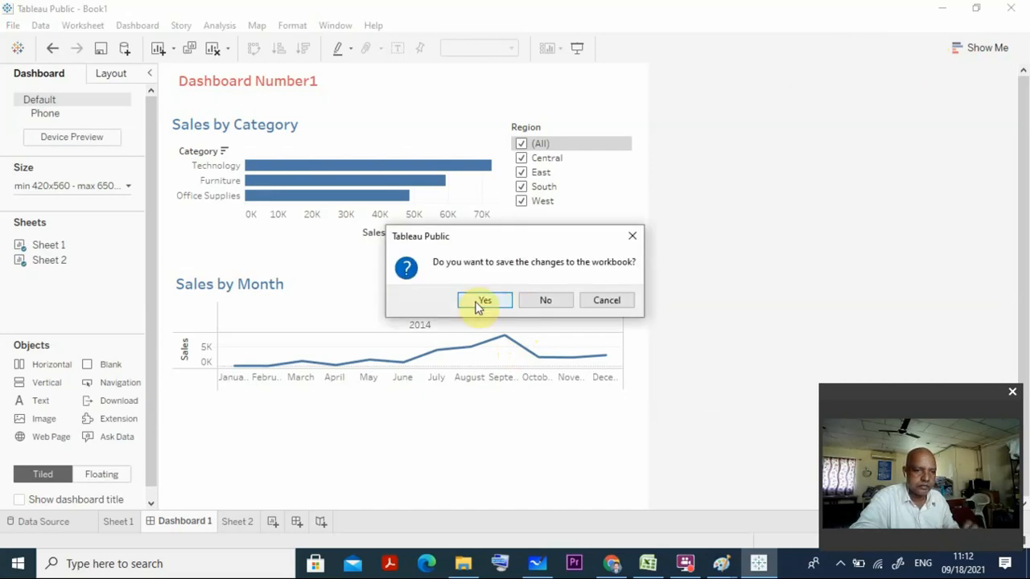
pyautogui.click(839, 563)
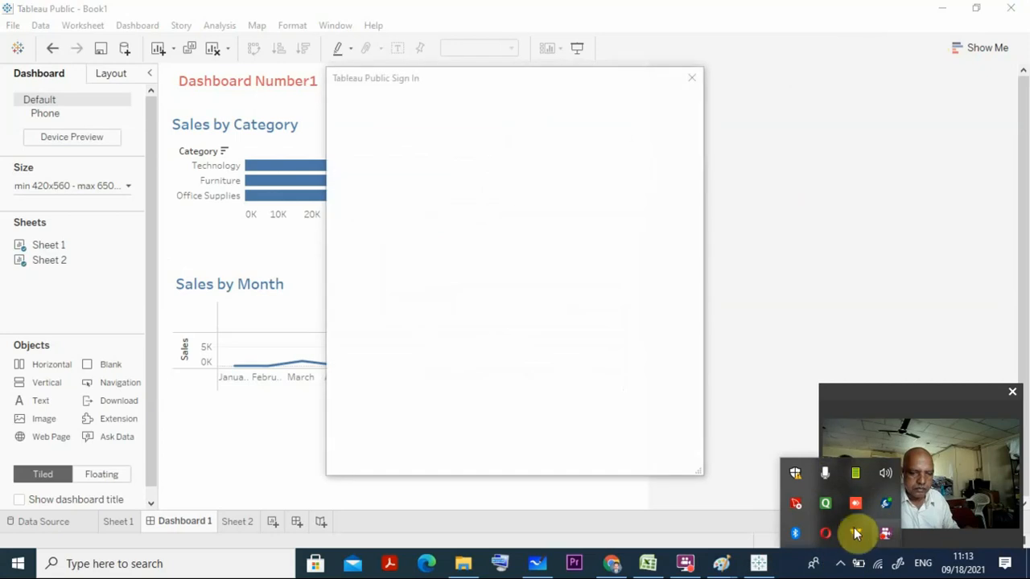